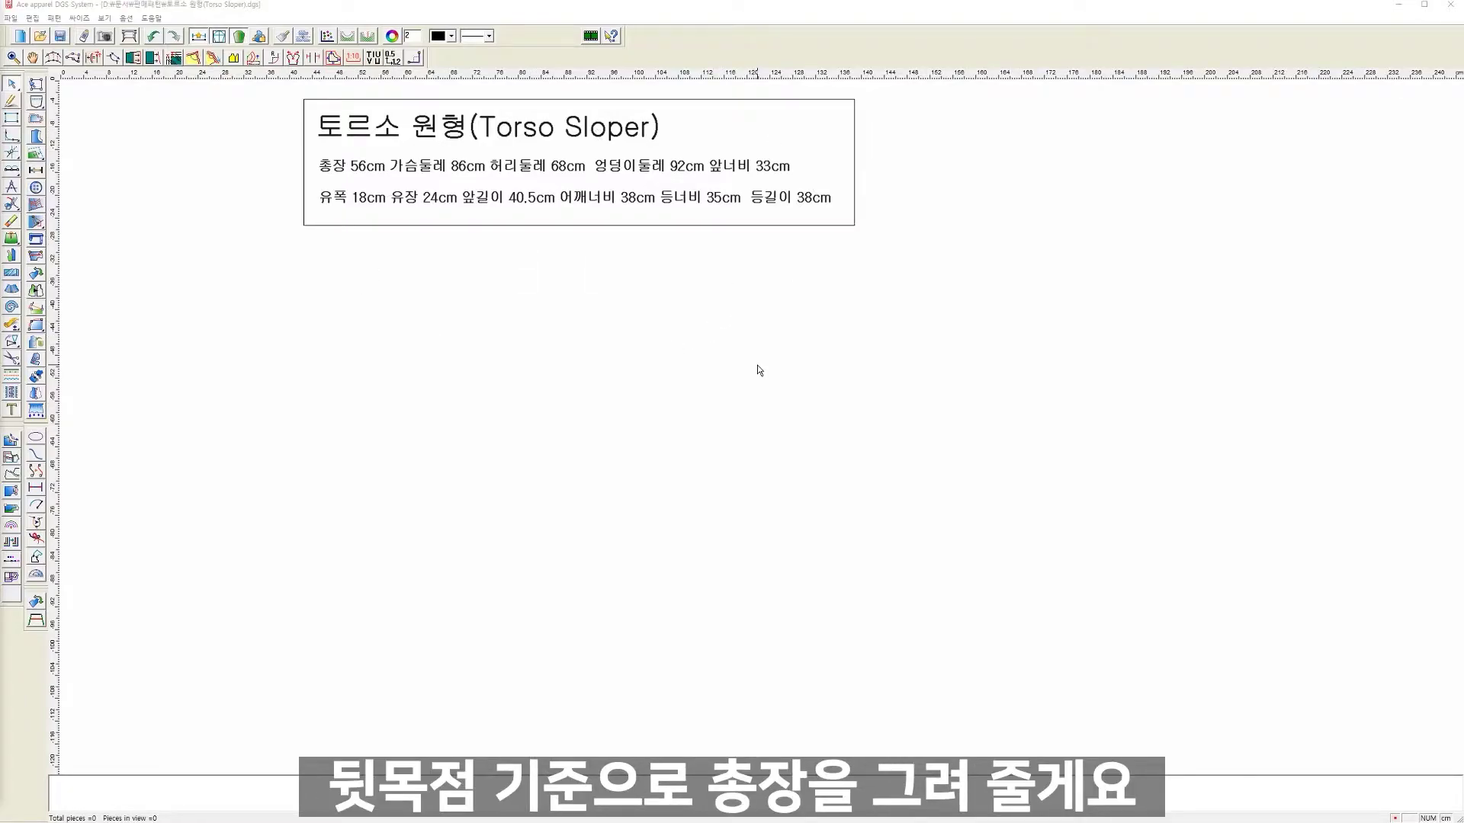
Step: Draw the 56cm vertical centre back line down from the neck point
{"action": "right_click", "coordinate": [872, 272]}
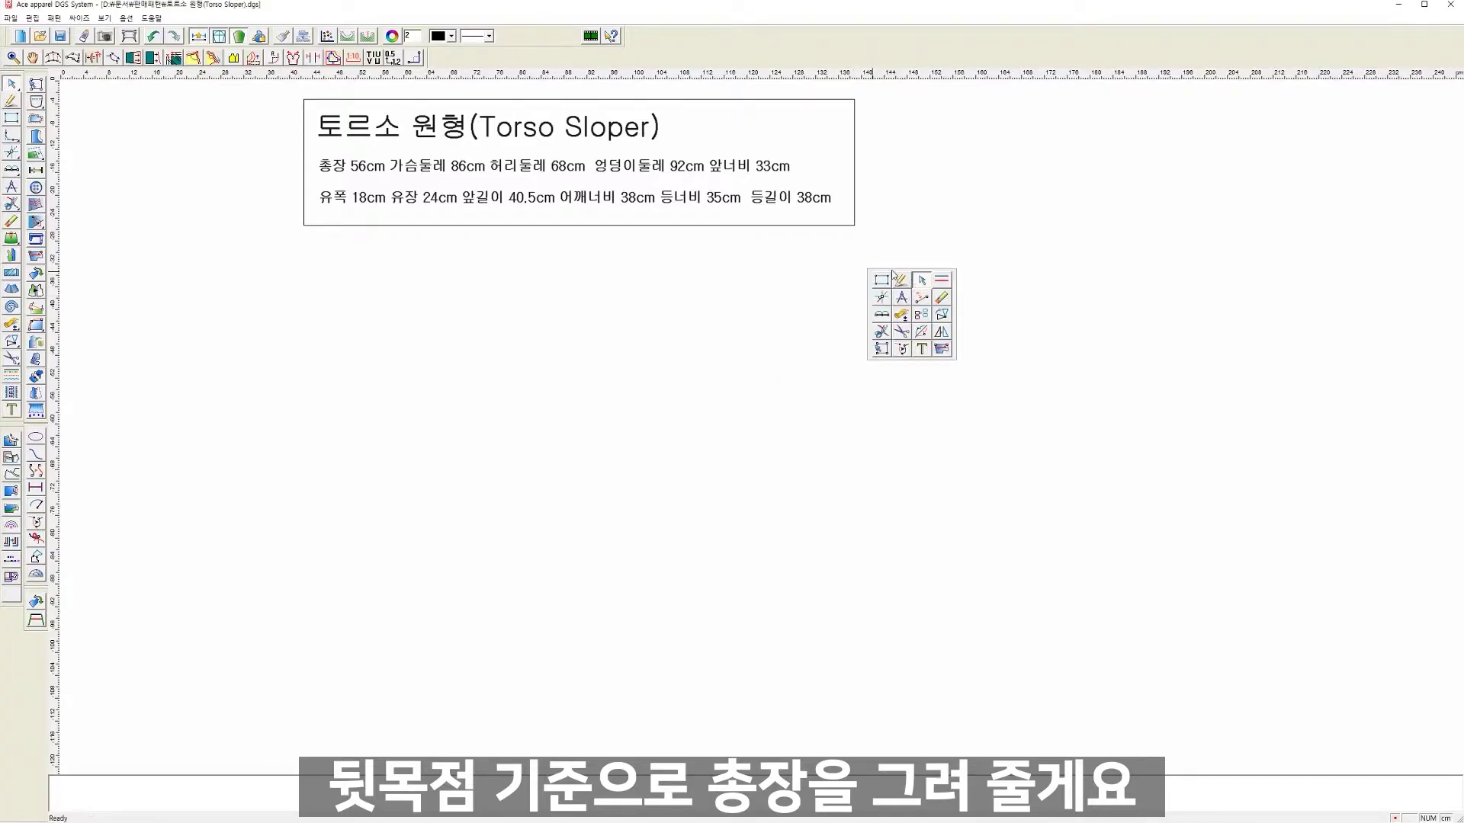
{"action": "left_click", "coordinate": [900, 281]}
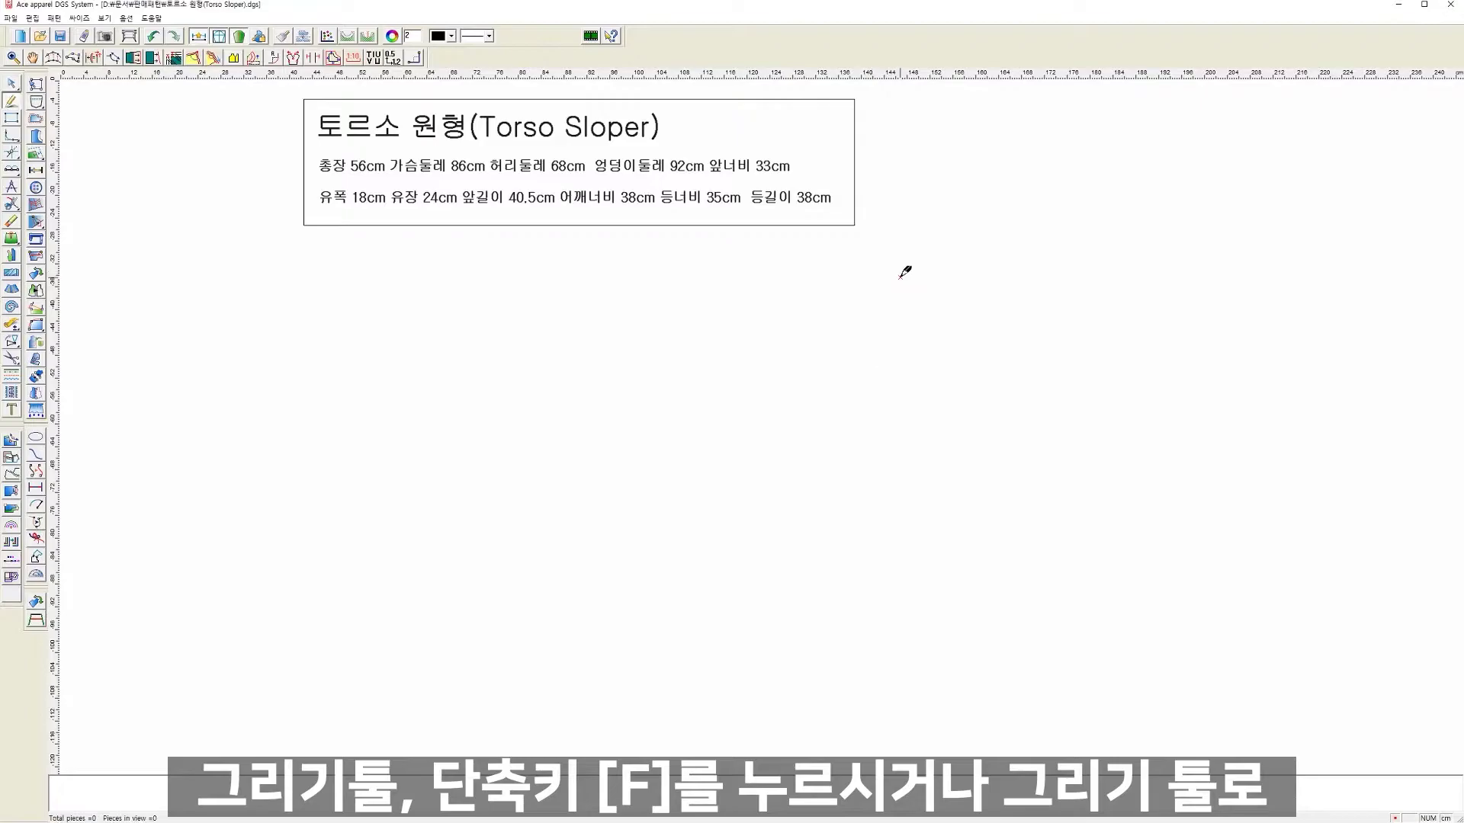
{"action": "left_click", "coordinate": [856, 262]}
{"action": "left_click", "coordinate": [857, 664]}
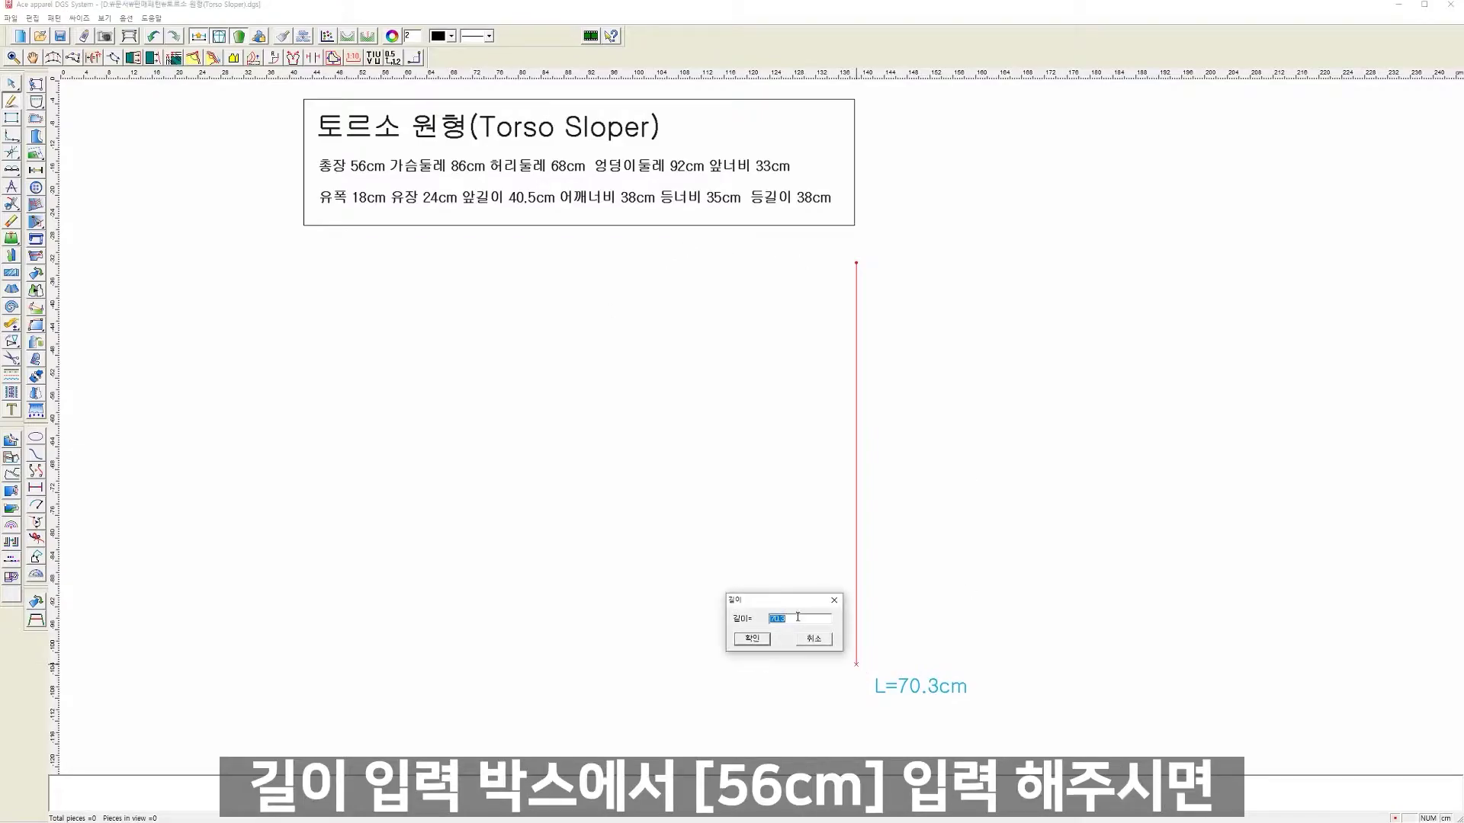
{"action": "type", "text": "56"}
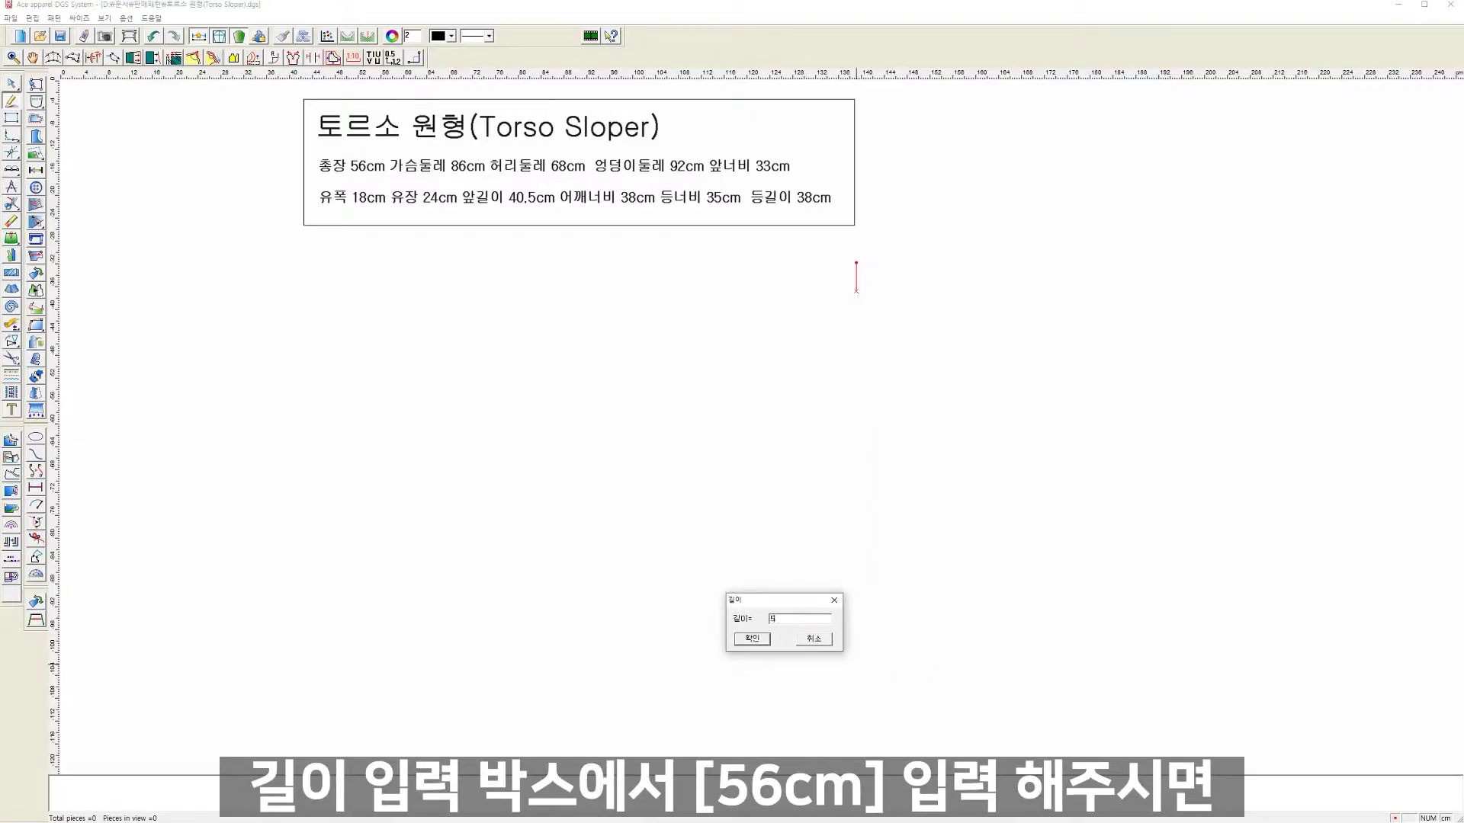
{"action": "left_click", "coordinate": [767, 640]}
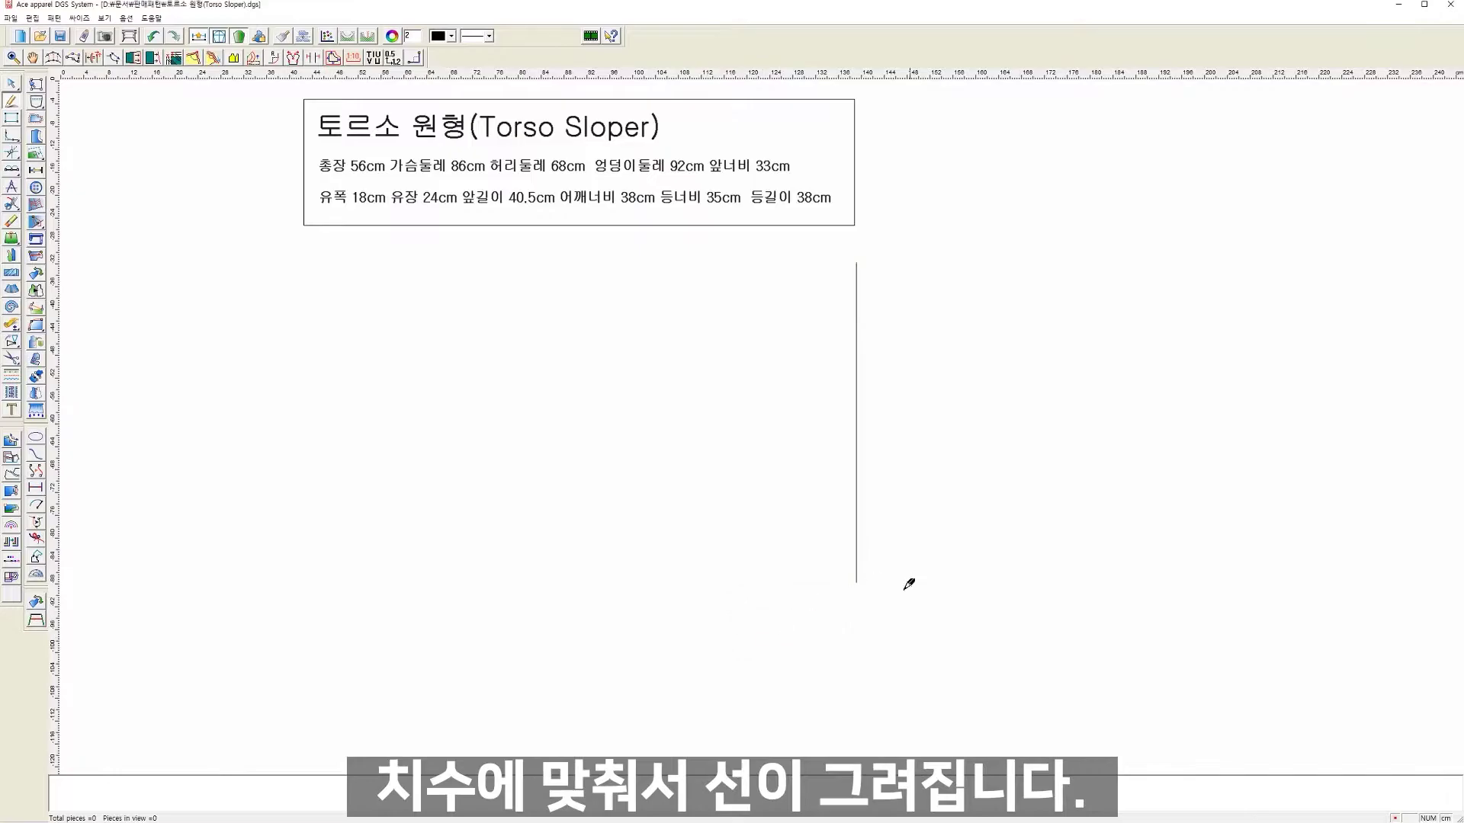
Step: Add a 50cm chest line 21.5cm down the centre back line
{"action": "left_click", "coordinate": [856, 264]}
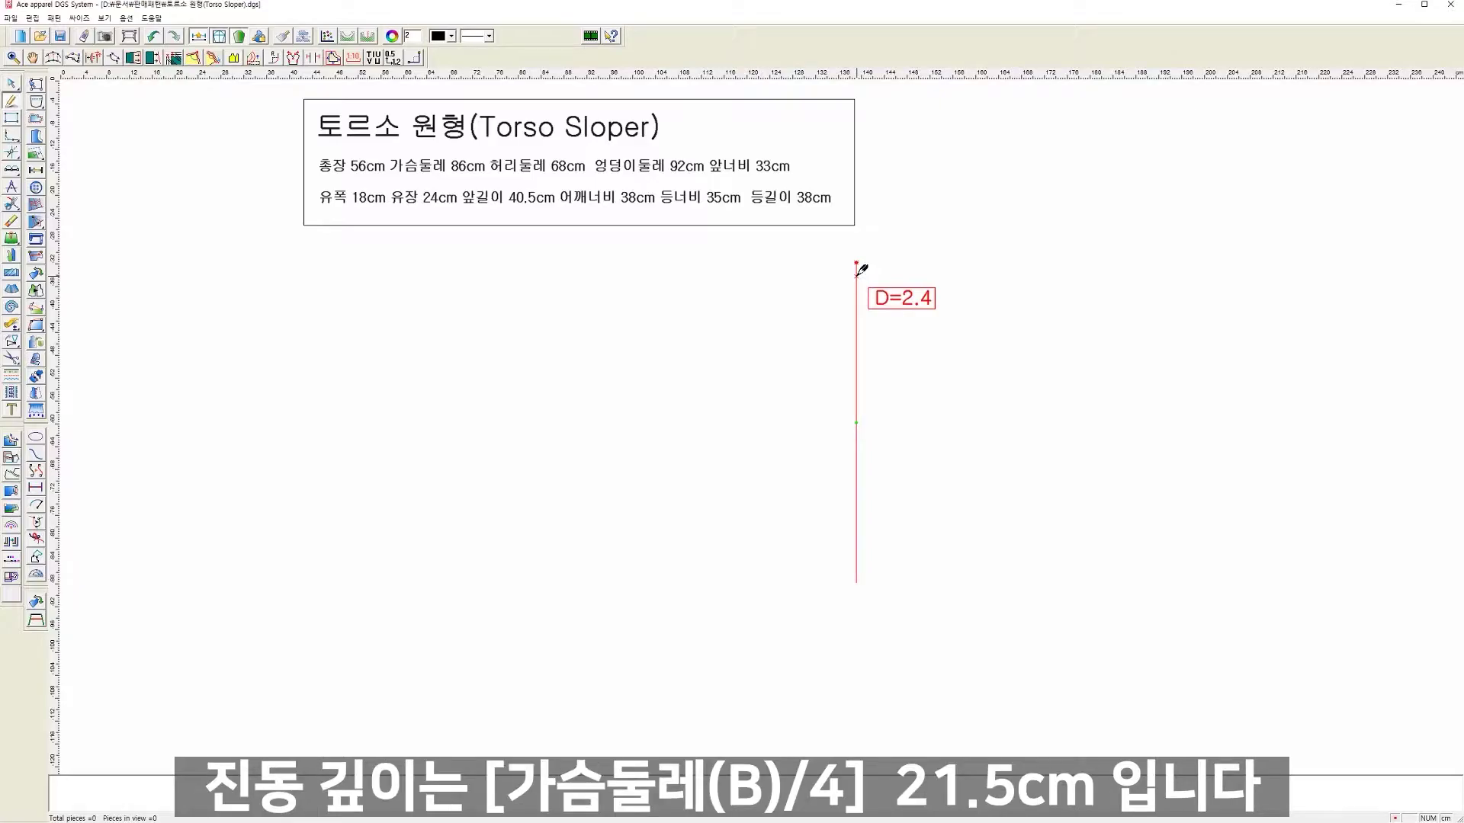
{"action": "left_click", "coordinate": [856, 274]}
{"action": "type", "text": "21.5"}
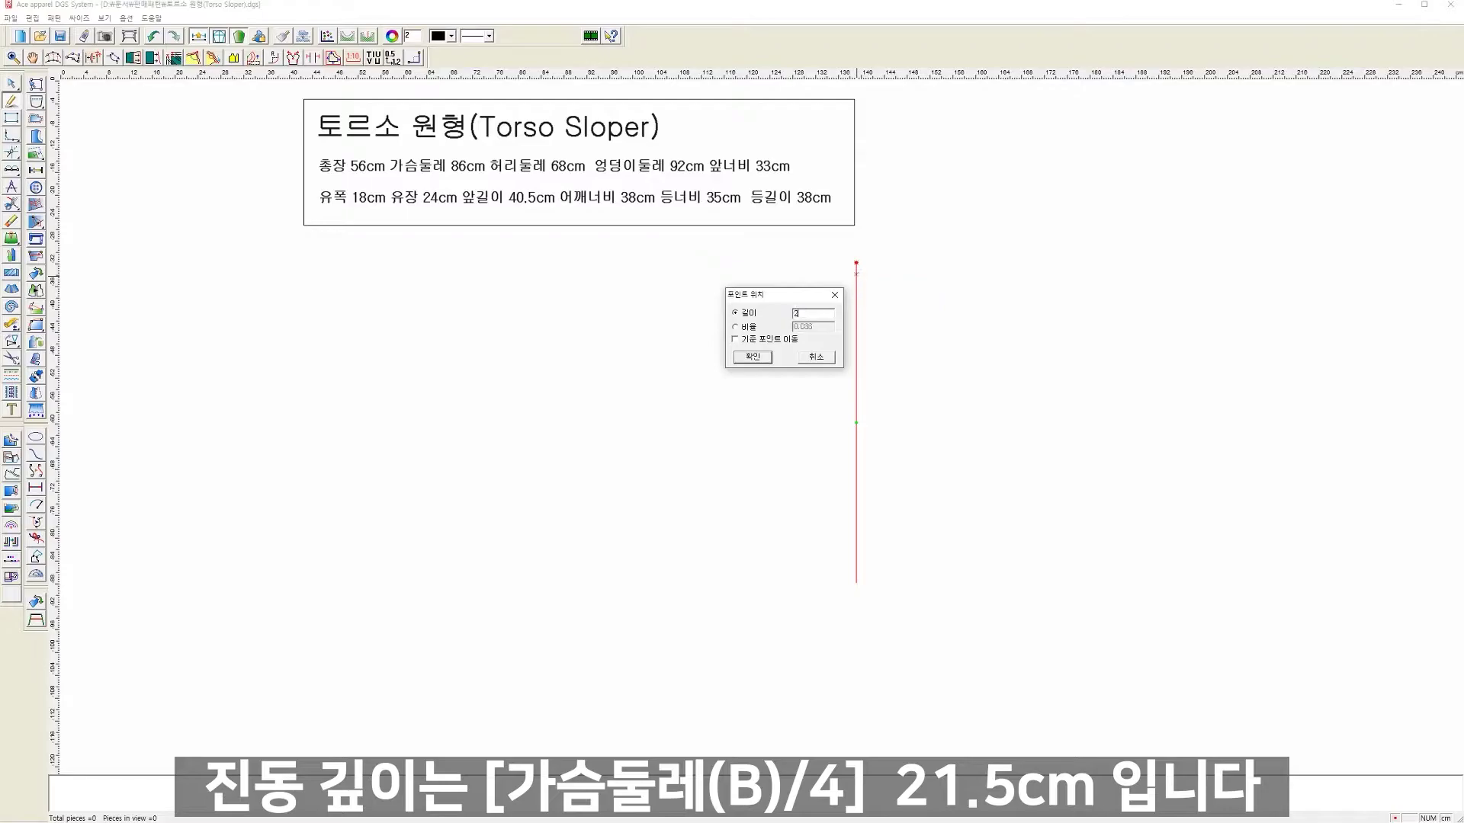
{"action": "left_click", "coordinate": [763, 357]}
{"action": "left_click", "coordinate": [569, 402]}
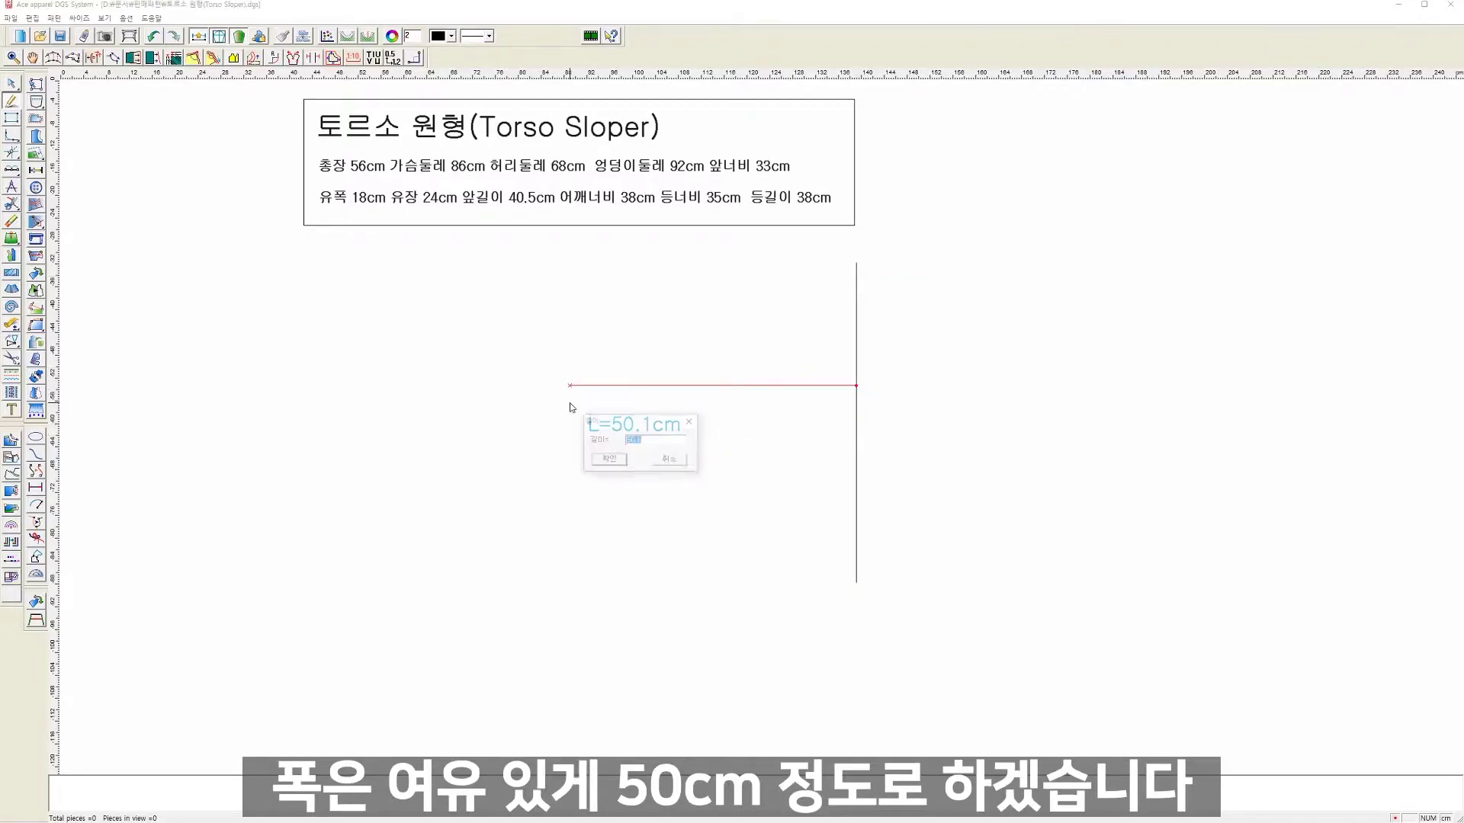
{"action": "type", "text": "50"}
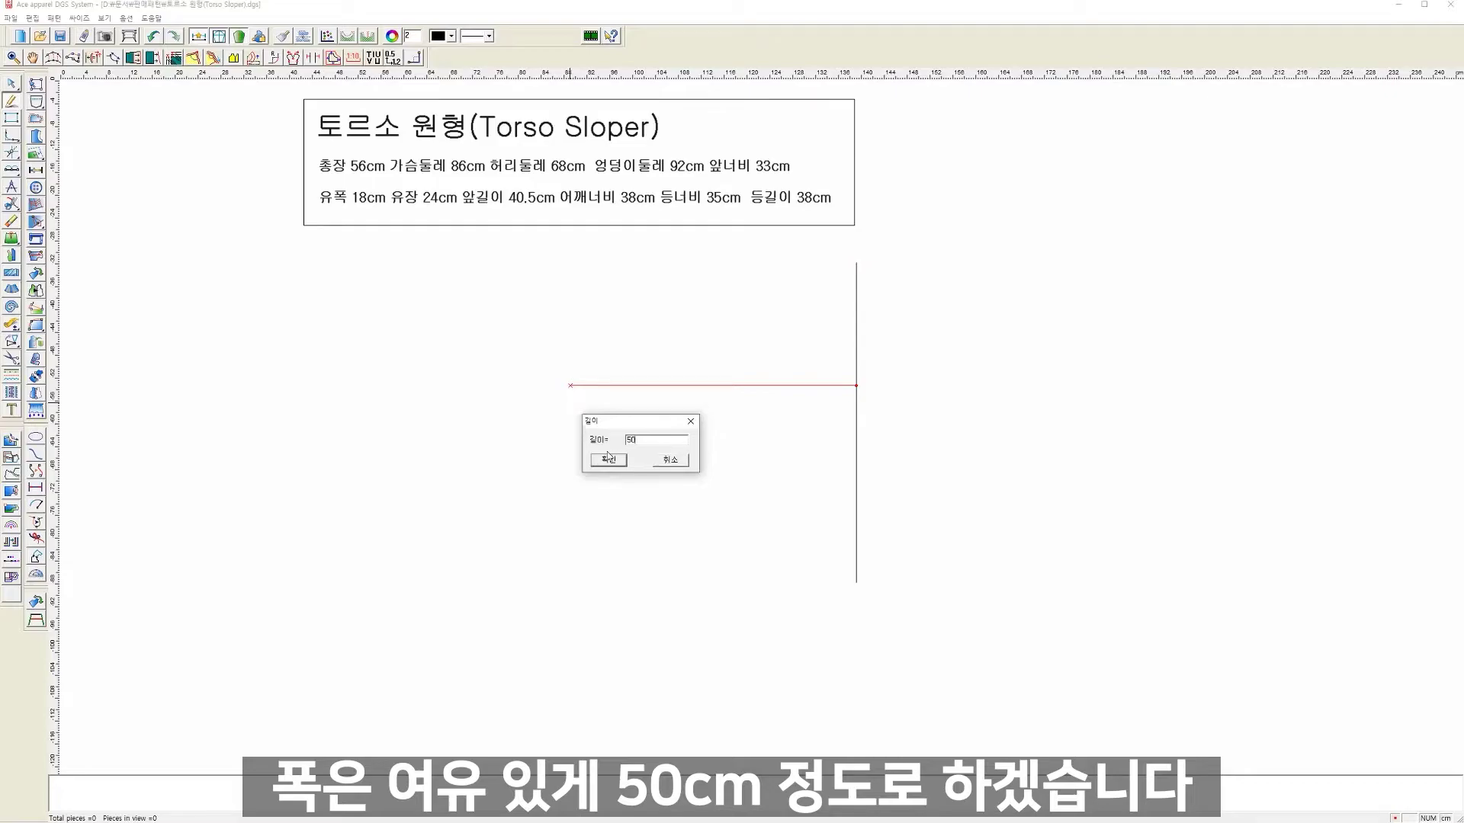
{"action": "left_click", "coordinate": [608, 459]}
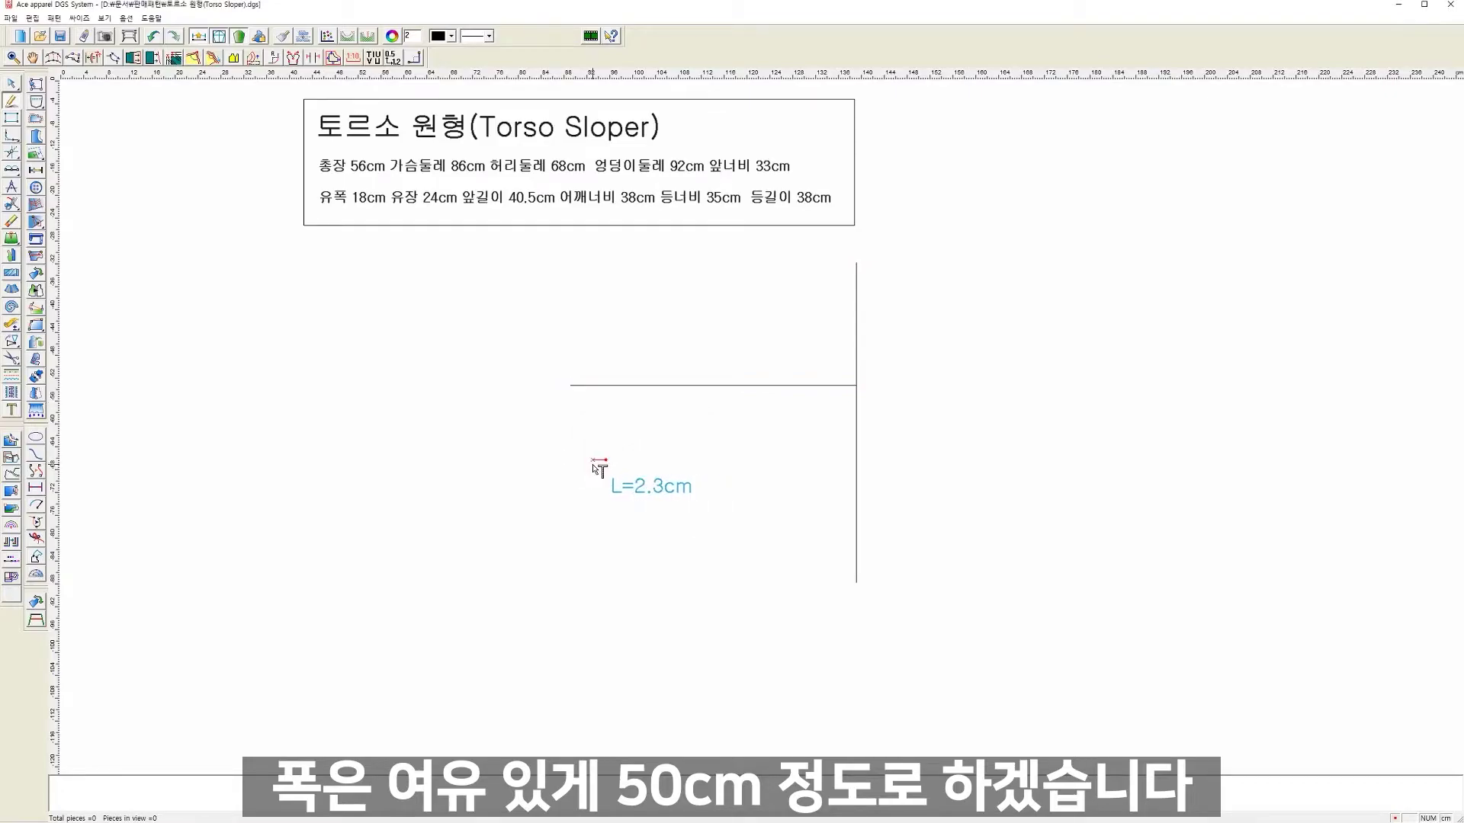
{"action": "right_click", "coordinate": [599, 469]}
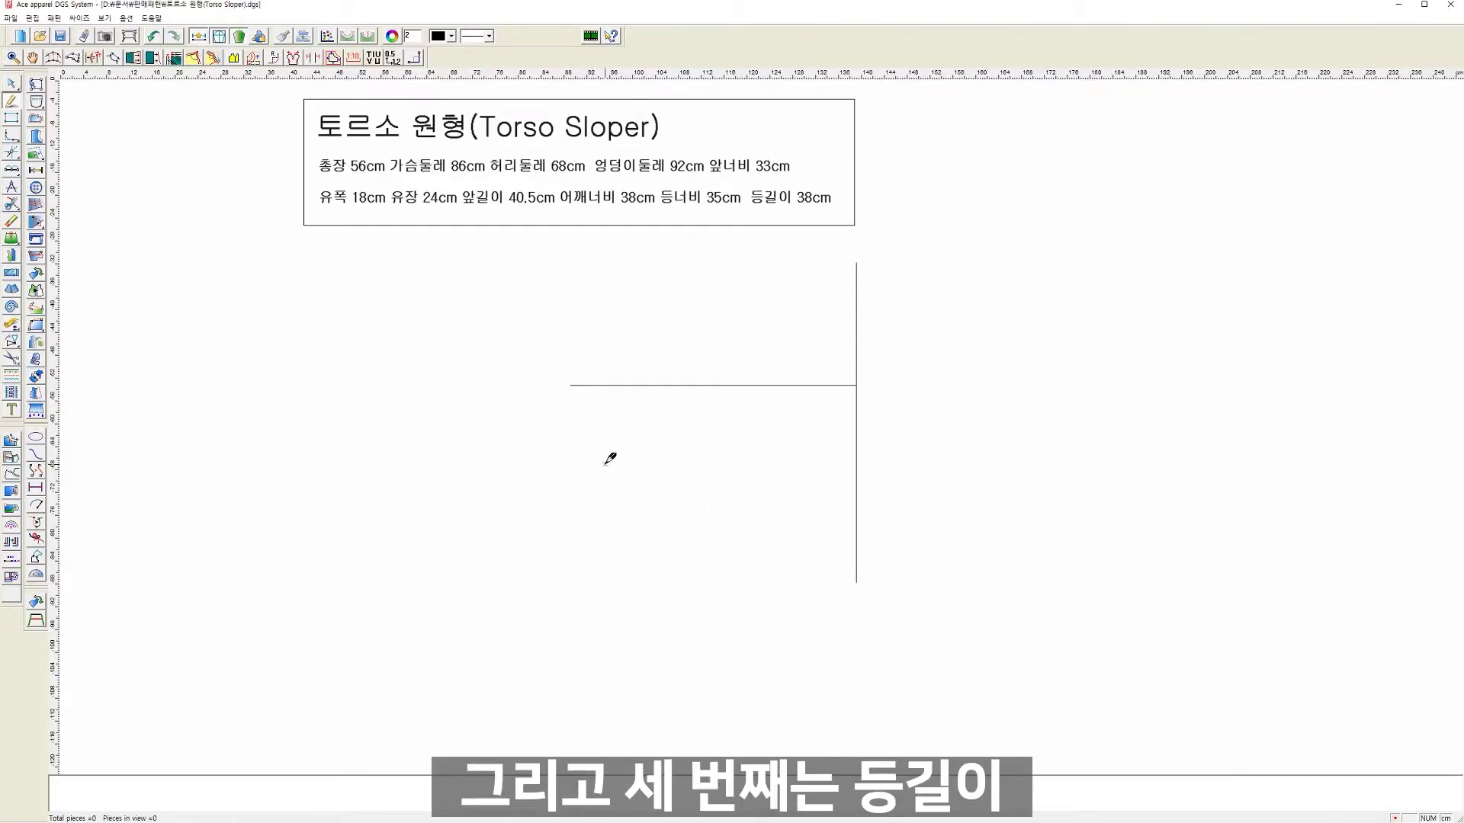
Step: Add a 50cm waist line 38cm down the centre back line
{"action": "left_click", "coordinate": [856, 264]}
{"action": "left_click", "coordinate": [857, 281]}
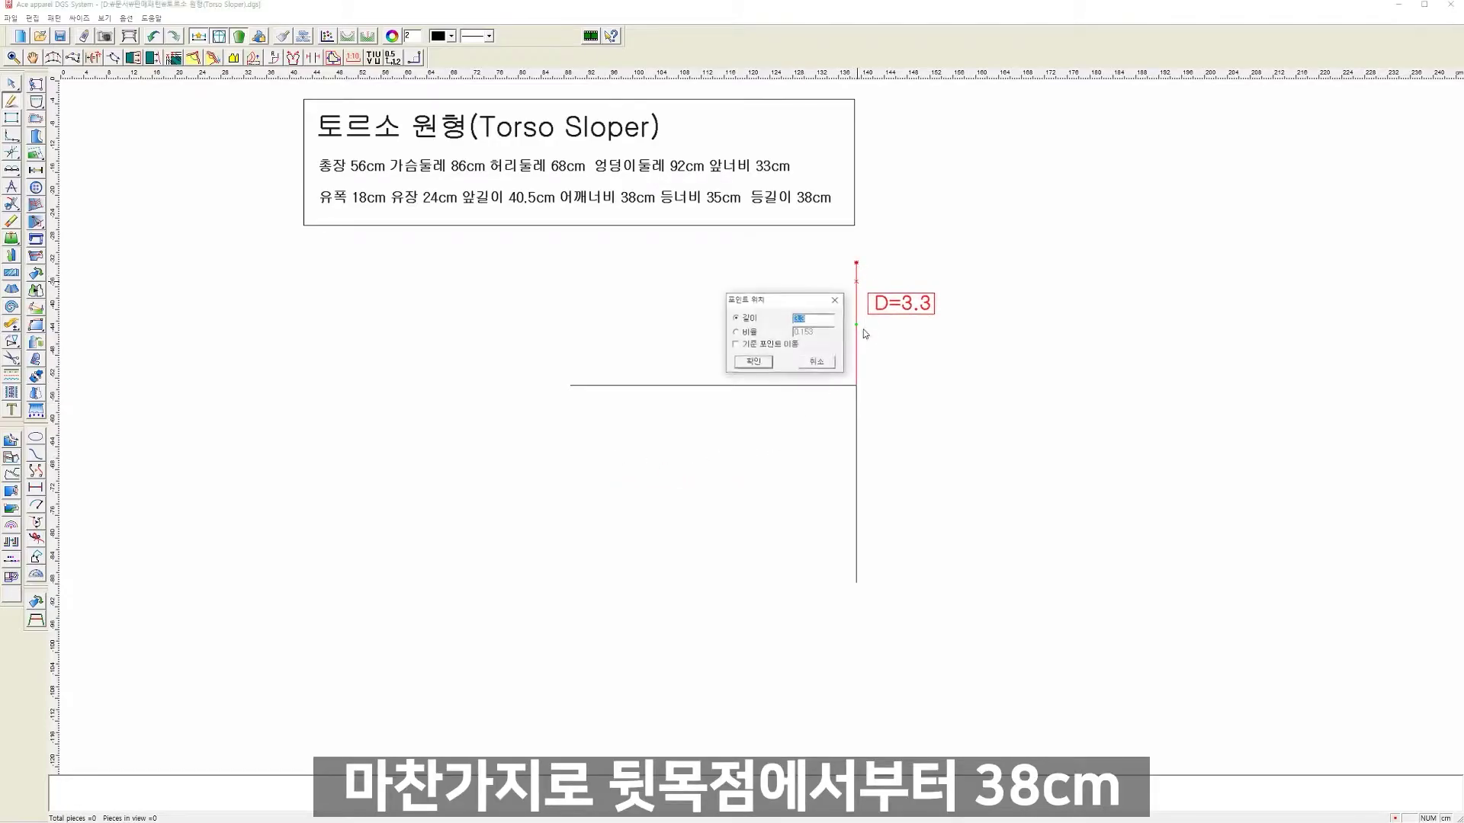
{"action": "type", "text": "38"}
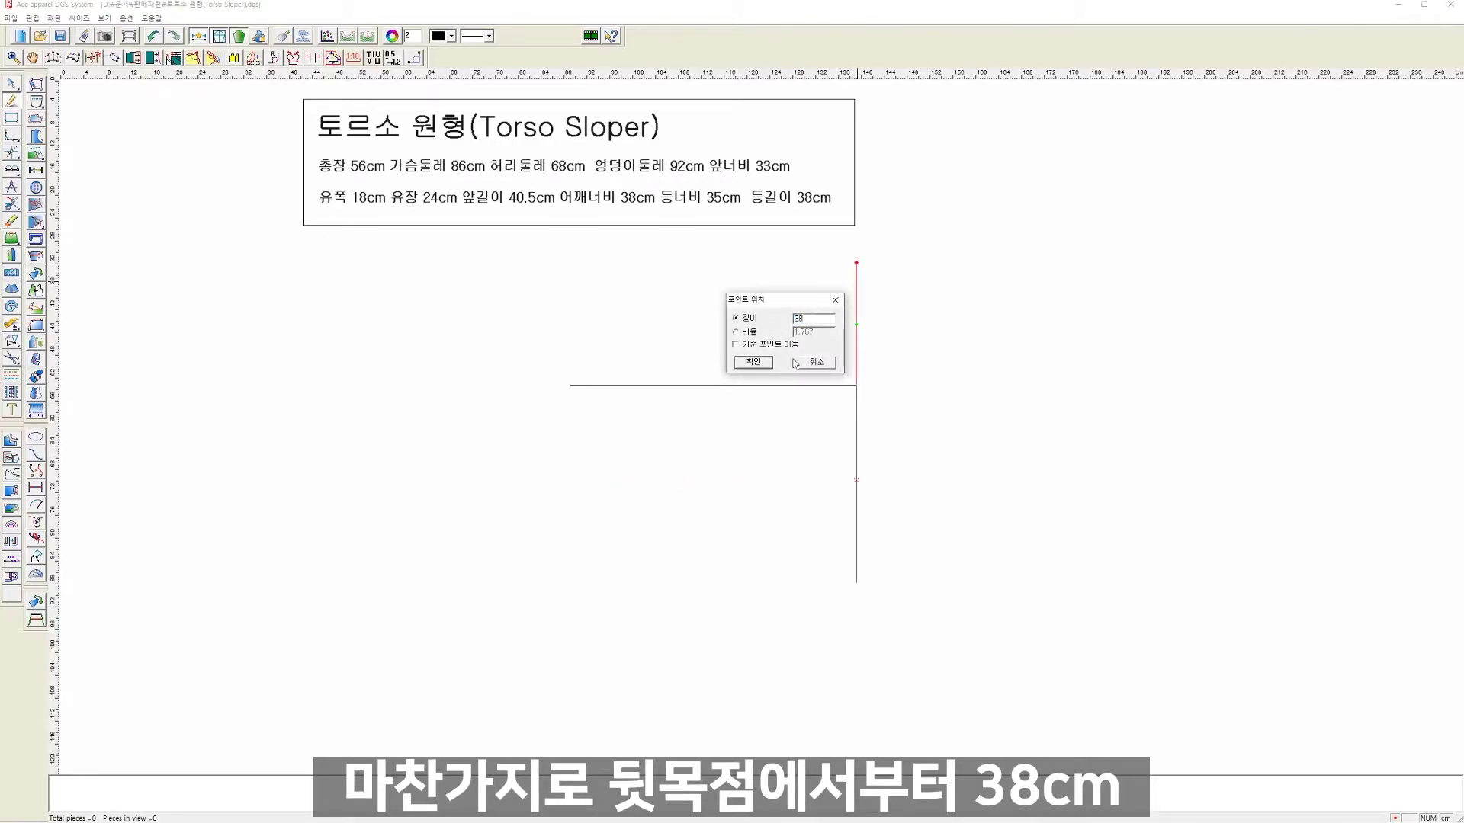
{"action": "left_click", "coordinate": [768, 363]}
{"action": "left_click", "coordinate": [629, 478]}
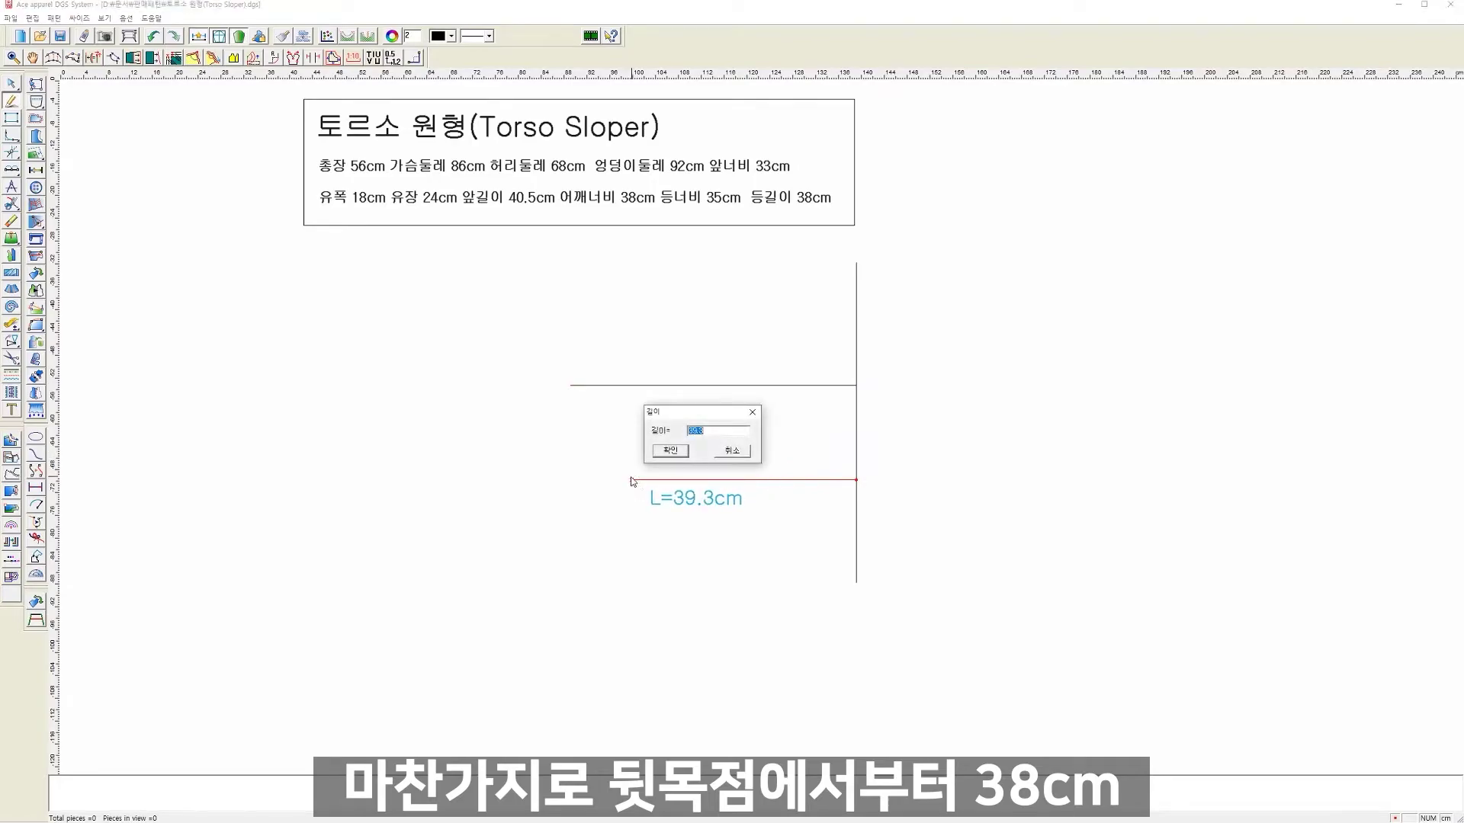
{"action": "type", "text": "50"}
{"action": "left_click", "coordinate": [670, 451]}
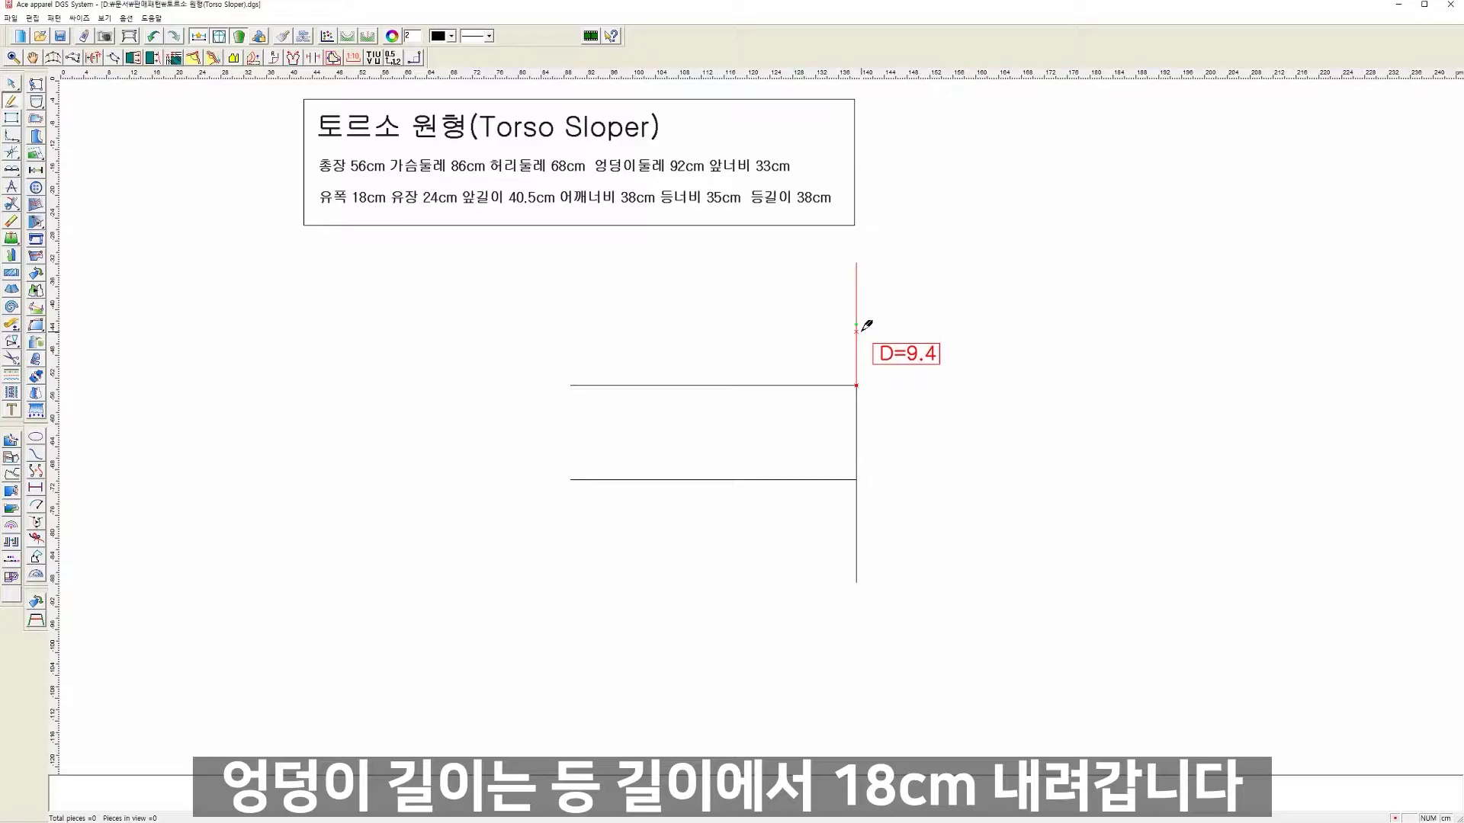
Step: Draw a 50cm hip line 18cm below the waist line
{"action": "left_click", "coordinate": [859, 504]}
{"action": "type", "text": "18"}
{"action": "key", "text": "Return"}
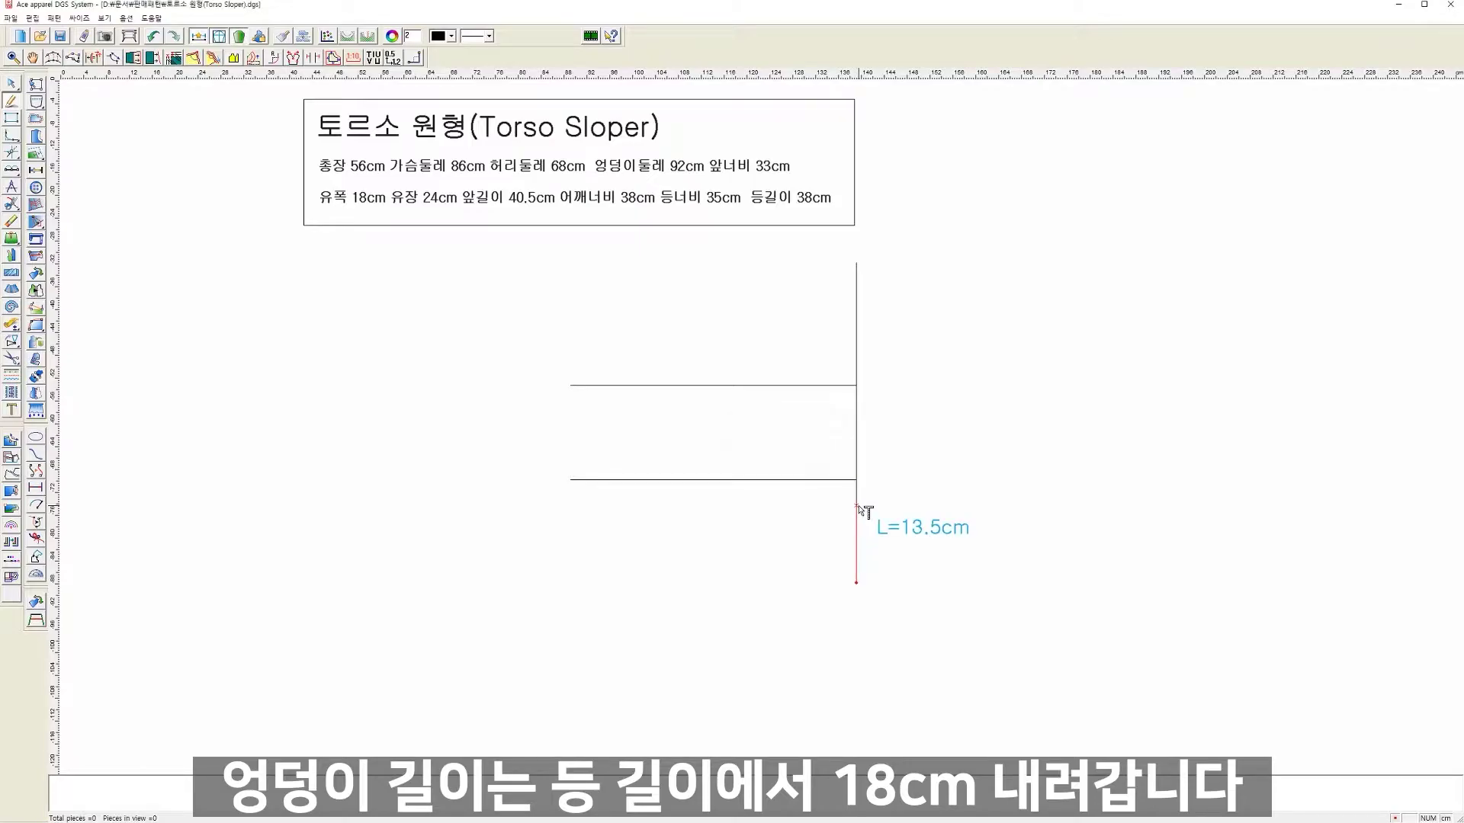
{"action": "left_click", "coordinate": [567, 577]}
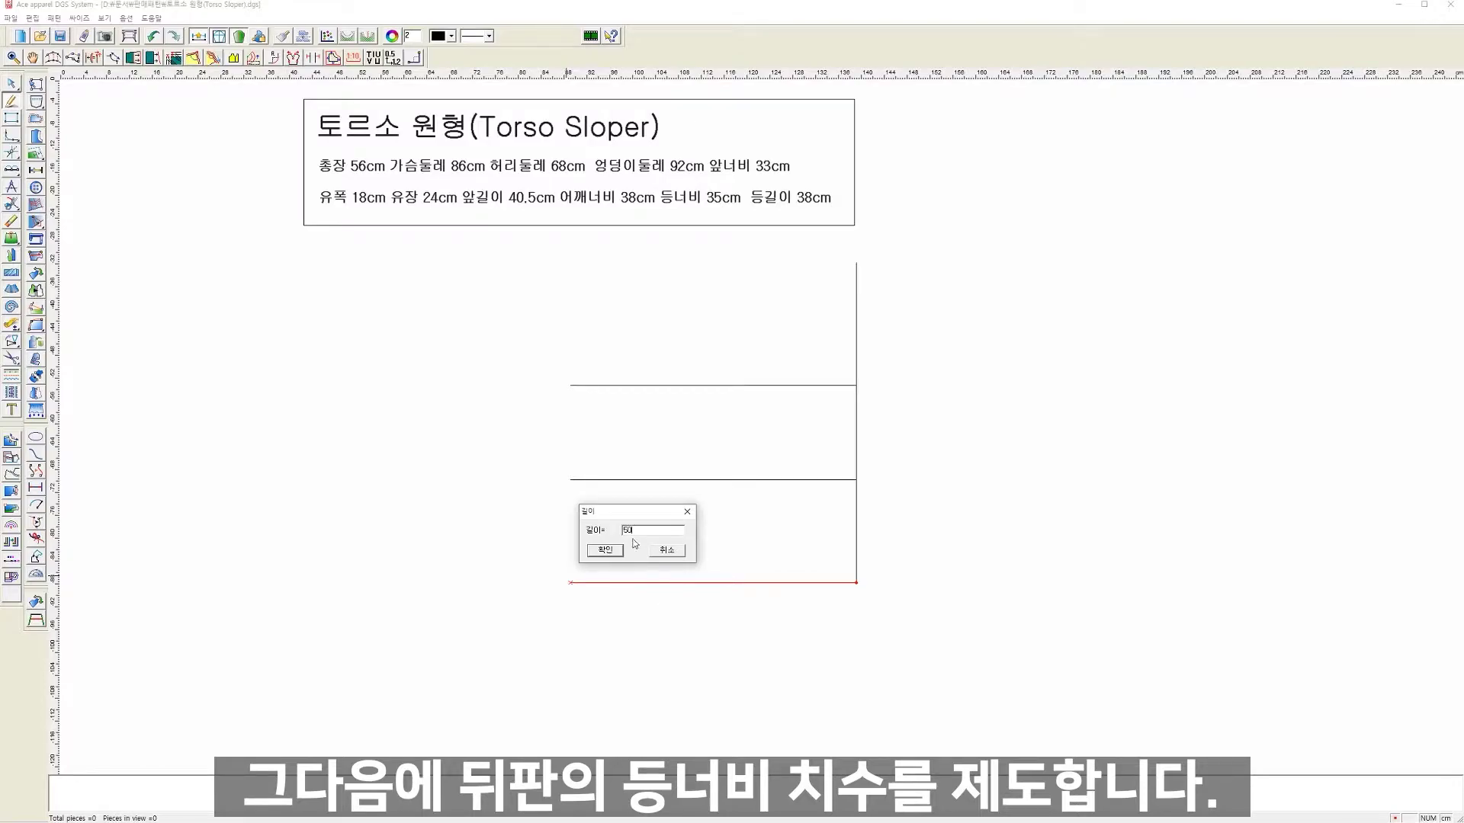
{"action": "left_click", "coordinate": [616, 546]}
Step: Draw the 50cm top line leftward from the neck point
{"action": "left_click", "coordinate": [856, 262]}
{"action": "left_click", "coordinate": [599, 288]}
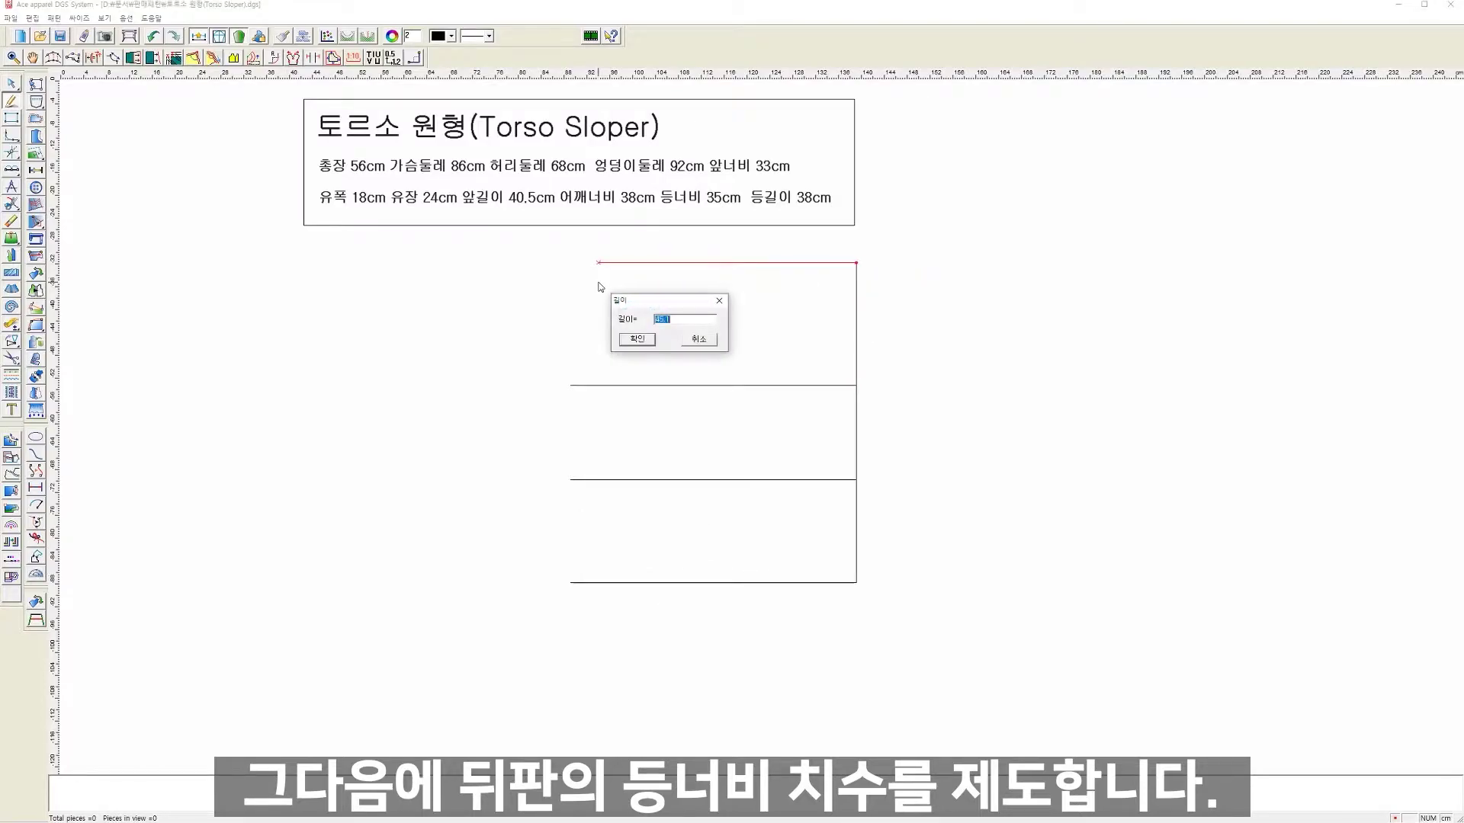
{"action": "key", "text": "Return"}
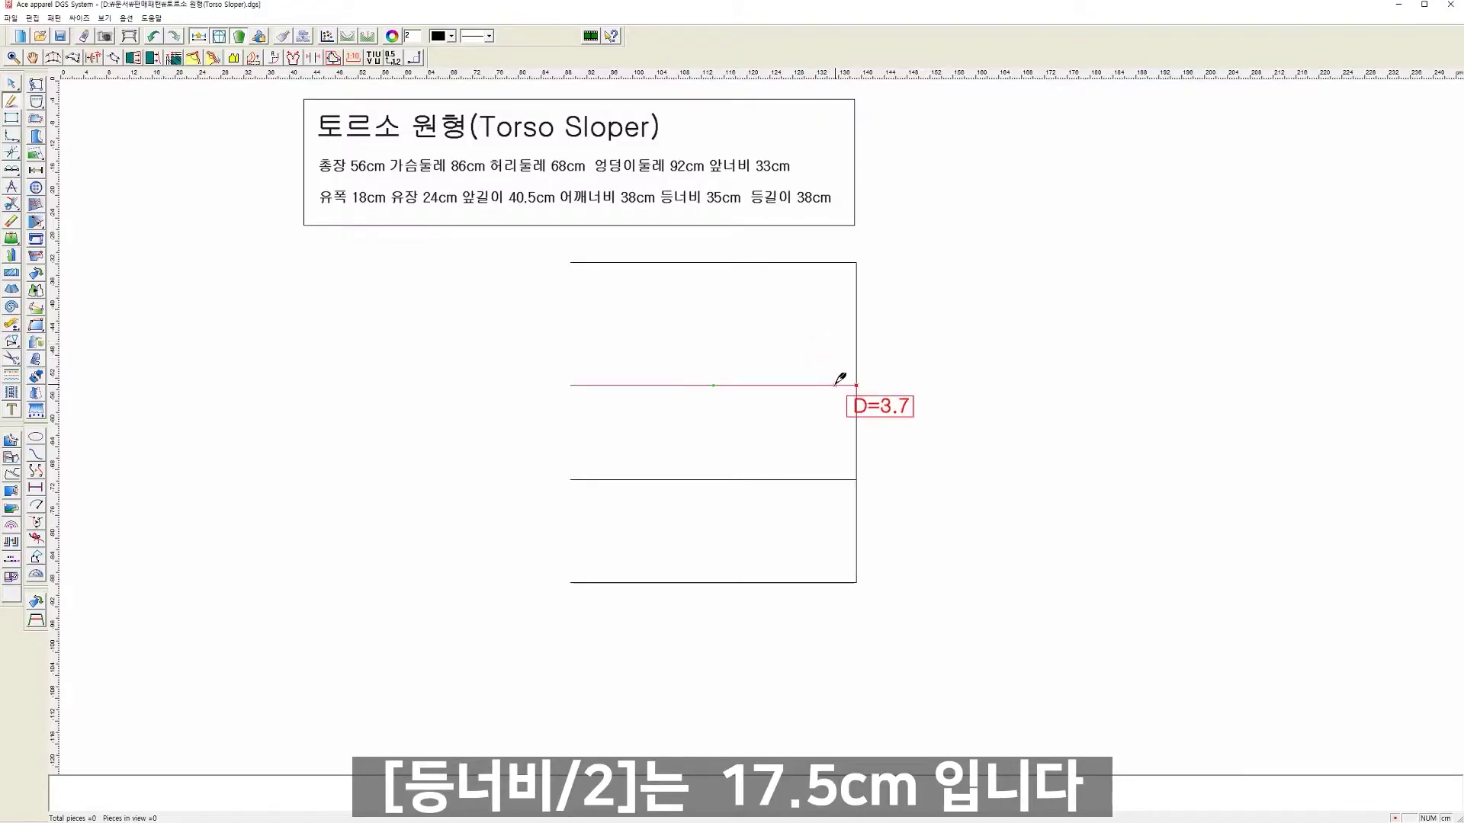
Step: Draw the back-width line 17.5cm from centre back, from the chest line up to the top
{"action": "left_click", "coordinate": [840, 385]}
{"action": "type", "text": "17.5"}
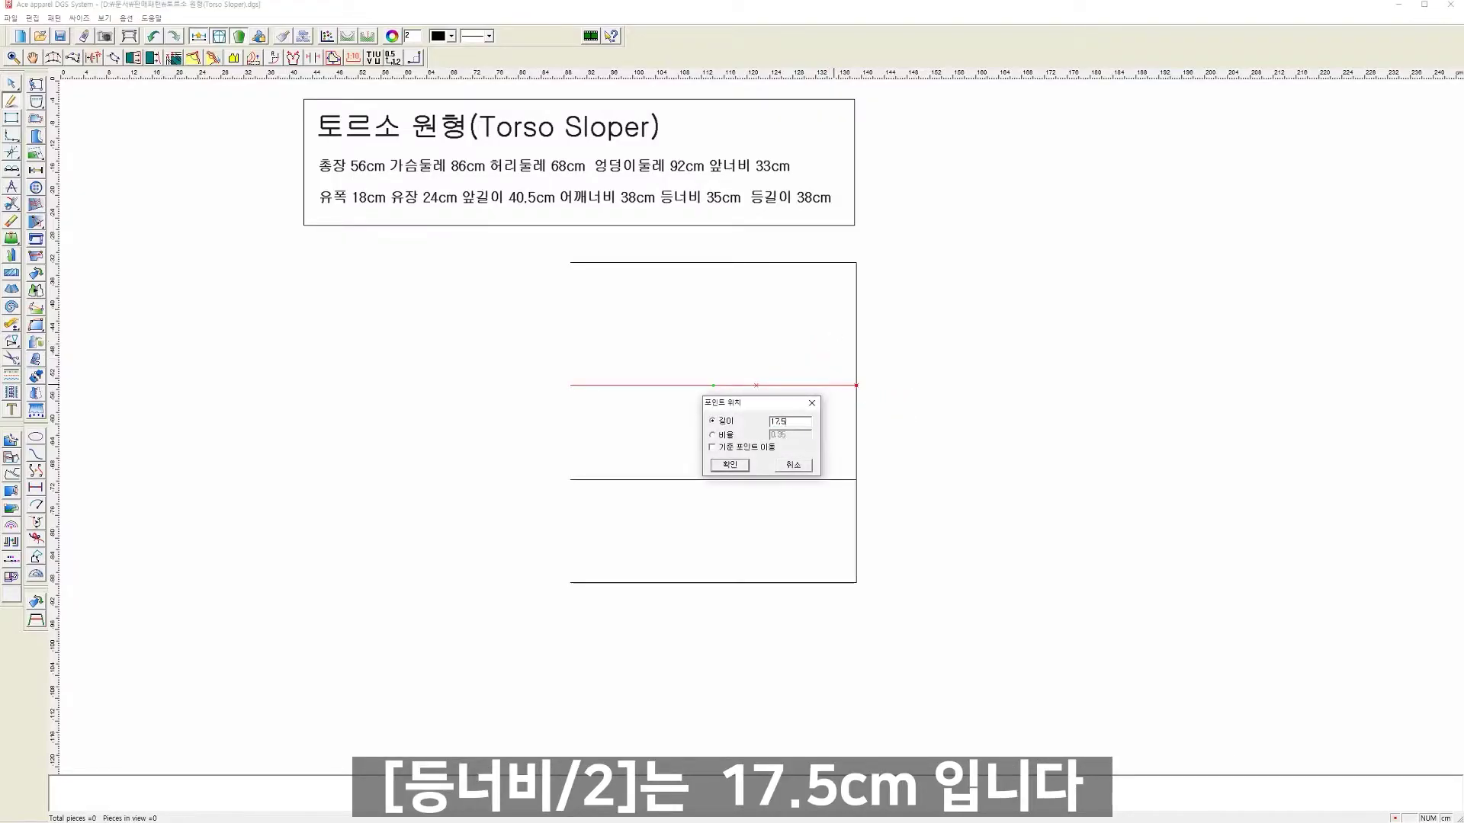
{"action": "left_click", "coordinate": [738, 462]}
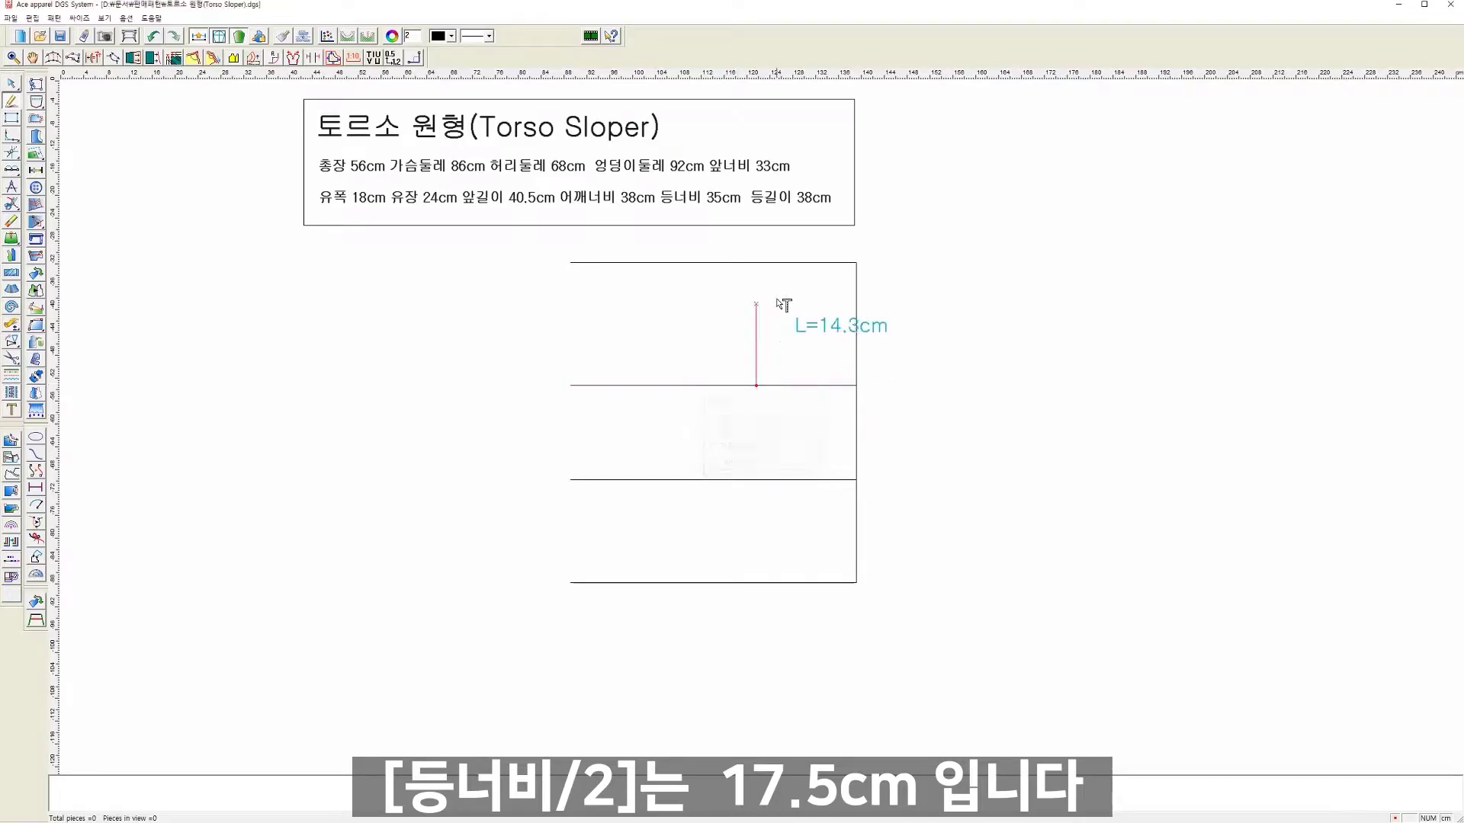
{"action": "left_click", "coordinate": [767, 261]}
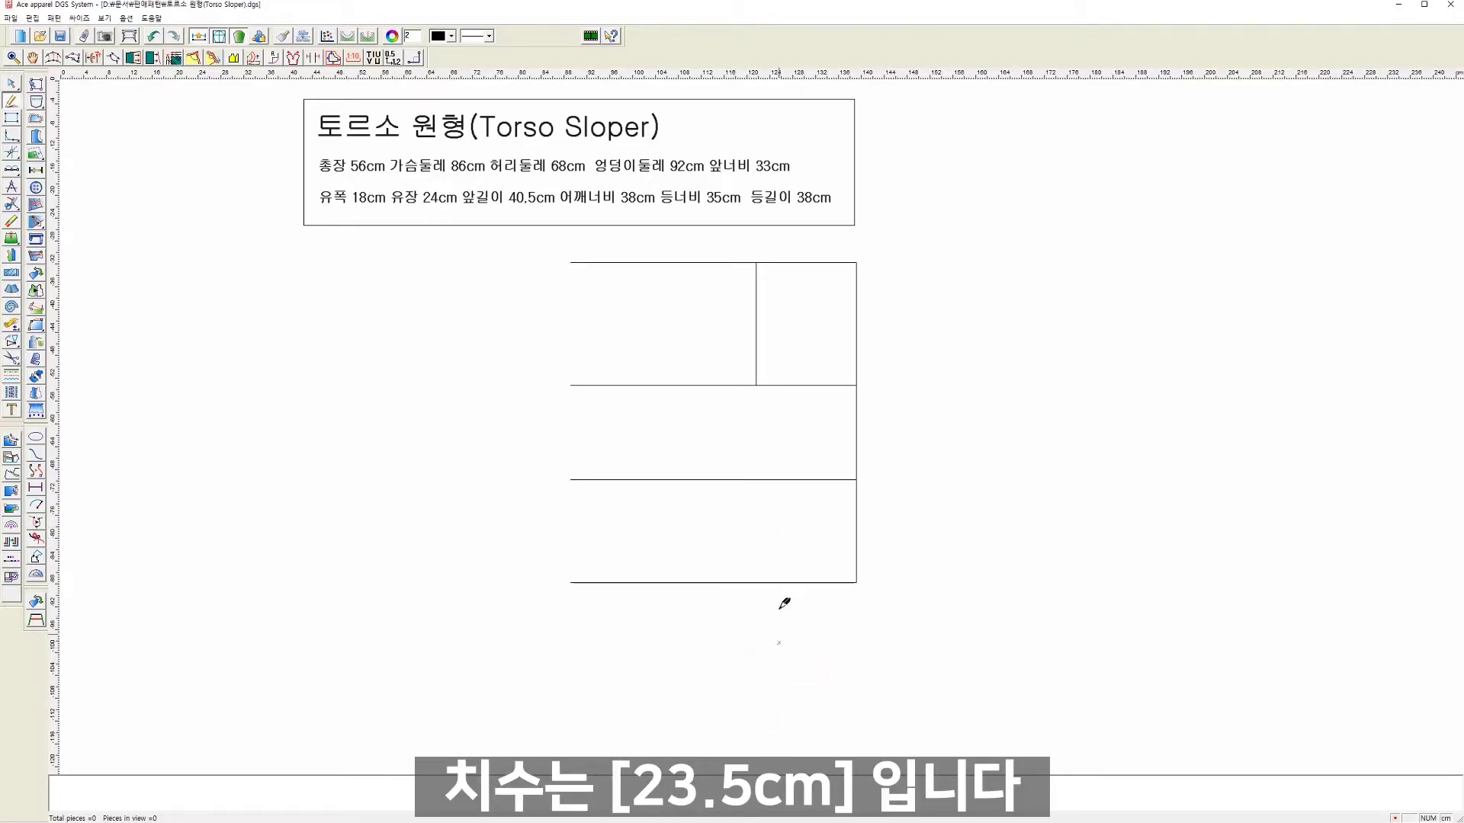
Step: Draw the side line 23.5cm from centre back, from the chest line down to the hip
{"action": "left_click", "coordinate": [825, 386]}
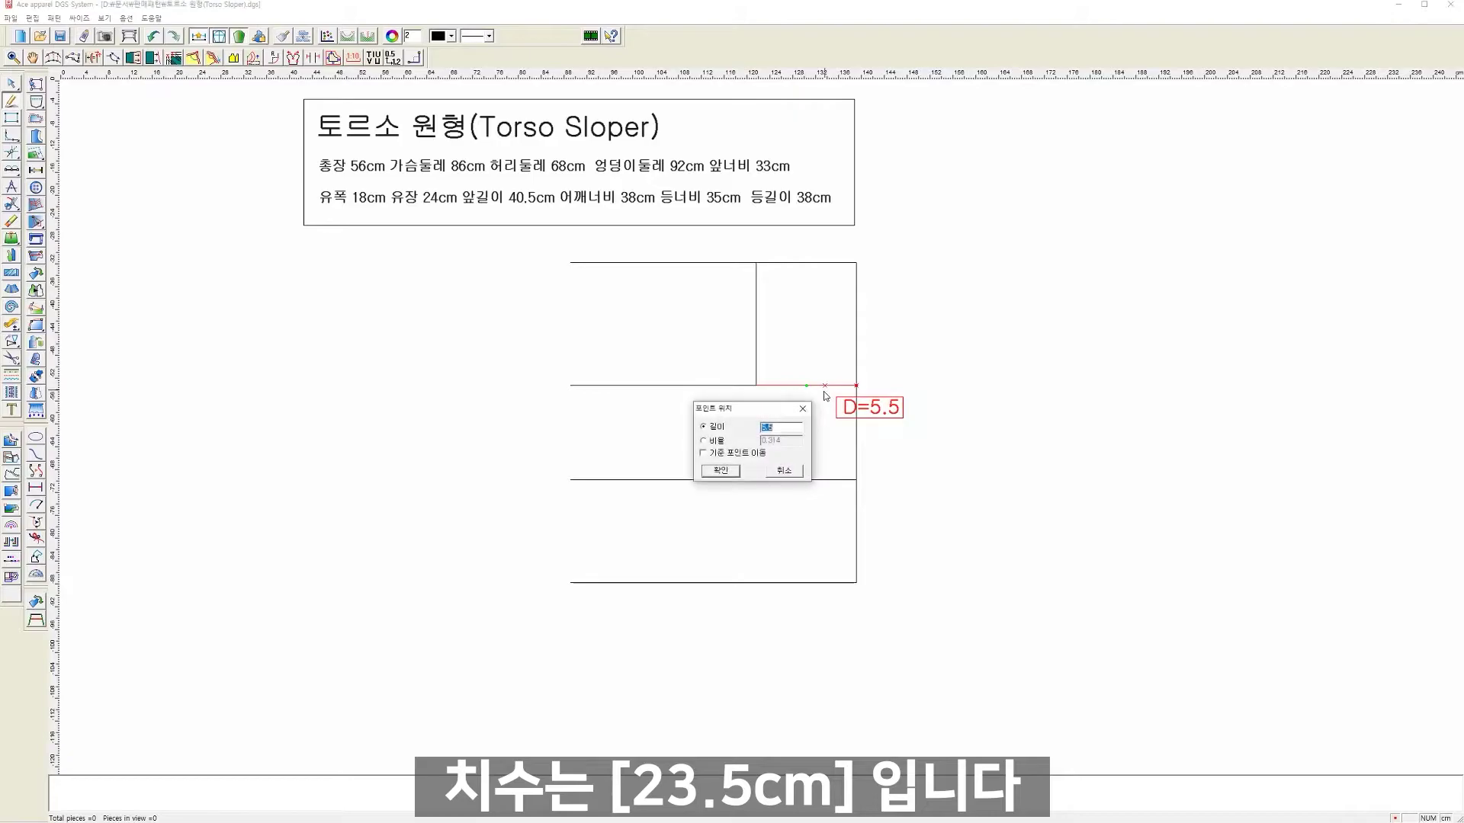
{"action": "type", "text": "23"}
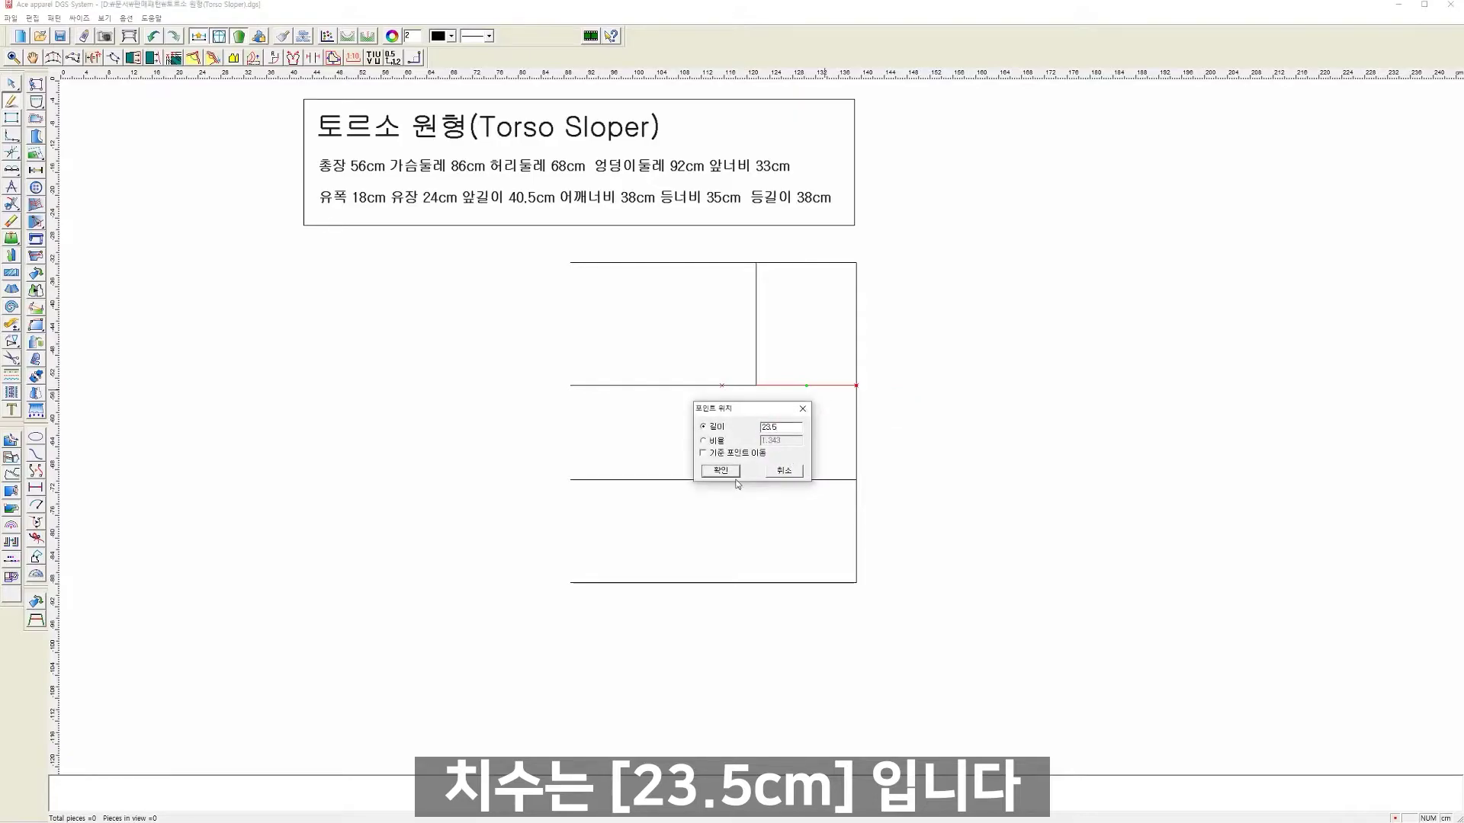
{"action": "left_click", "coordinate": [721, 470]}
{"action": "left_click", "coordinate": [730, 583]}
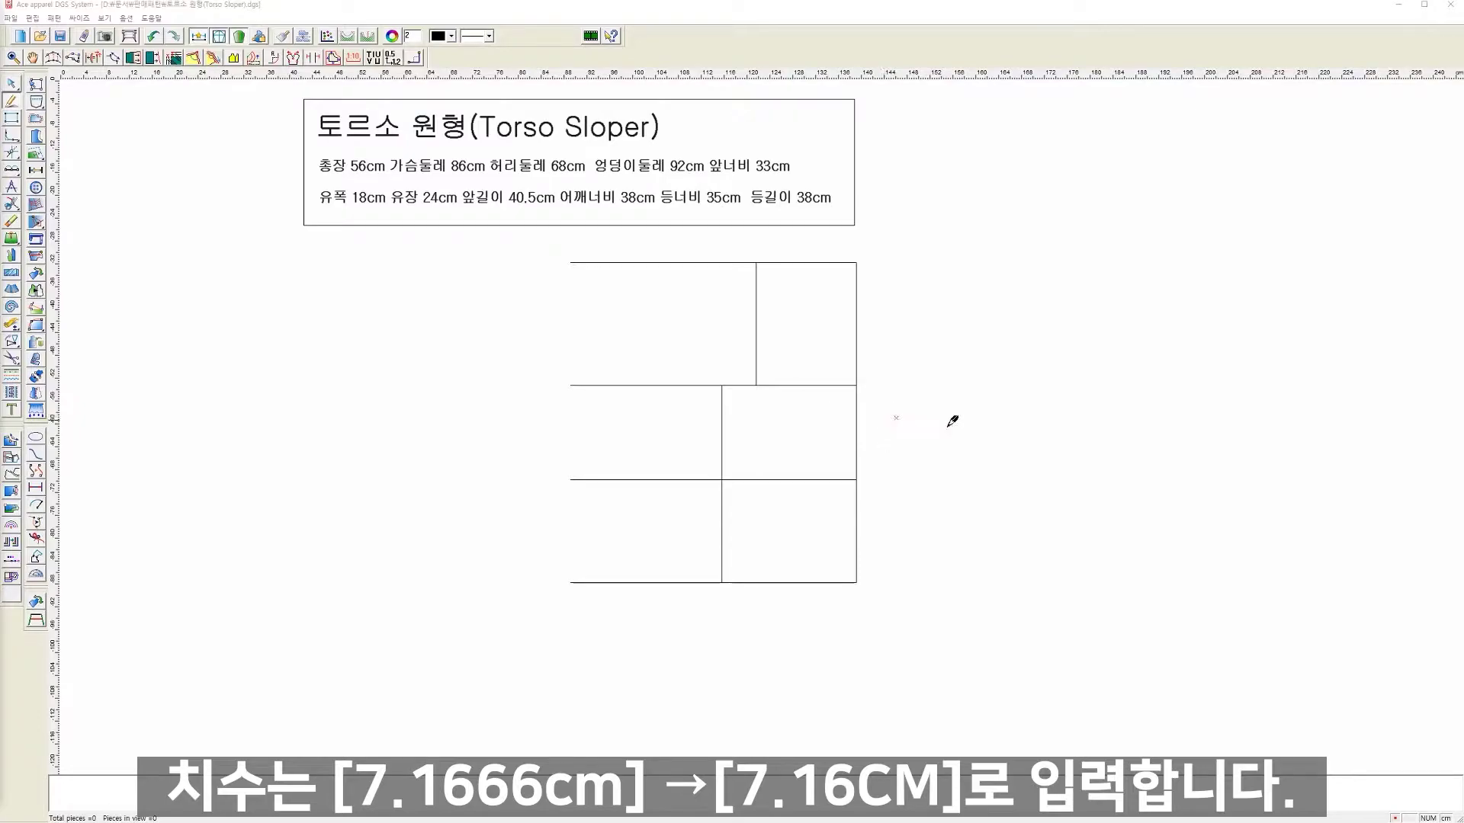
Step: Mark the 7.16cm back neck width point on the top line
{"action": "left_click", "coordinate": [857, 263]}
{"action": "right_click", "coordinate": [842, 342]}
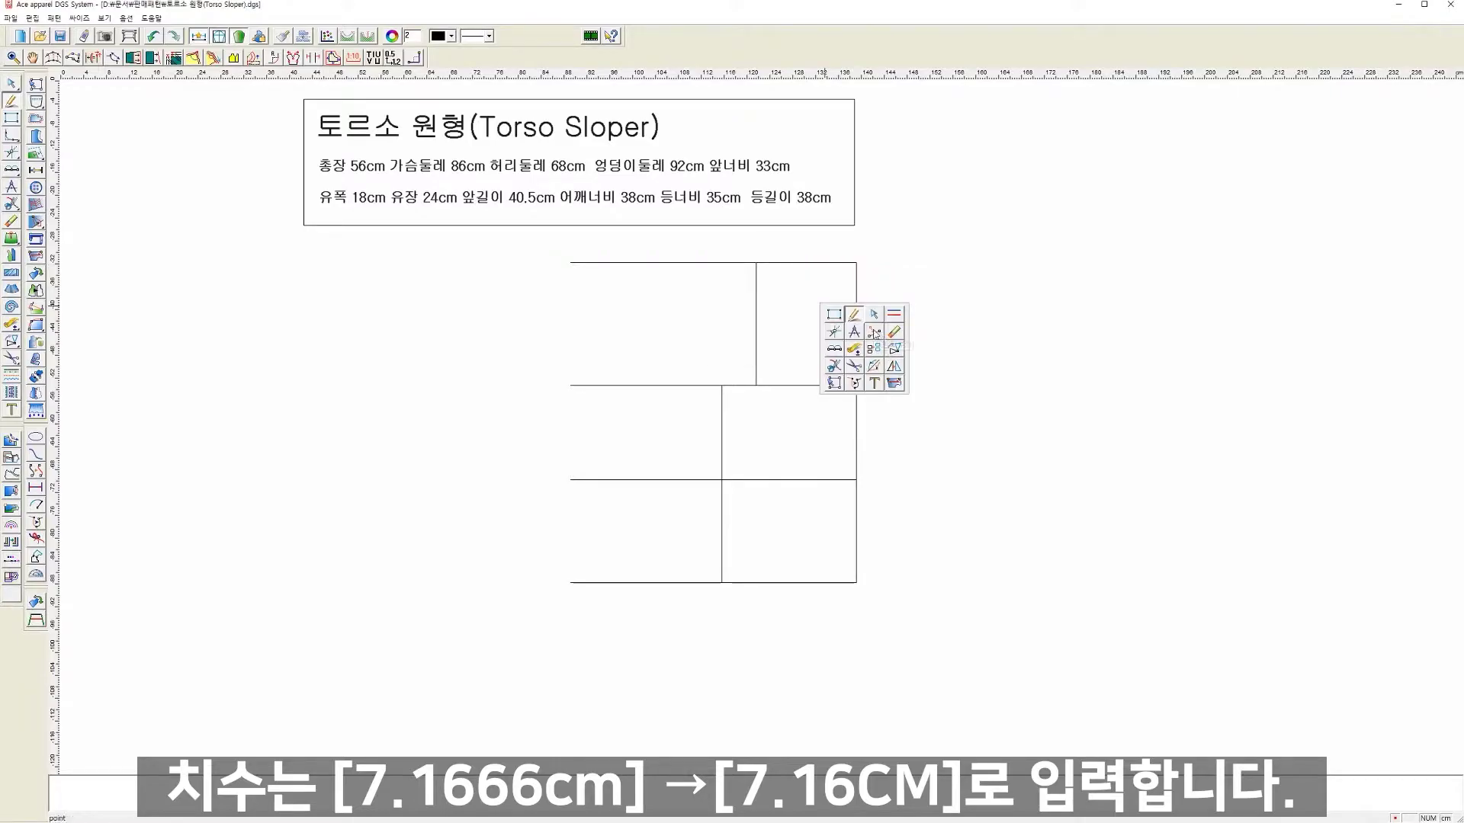
{"action": "left_click", "coordinate": [874, 333]}
{"action": "left_click", "coordinate": [843, 263]}
{"action": "type", "text": "7.16"}
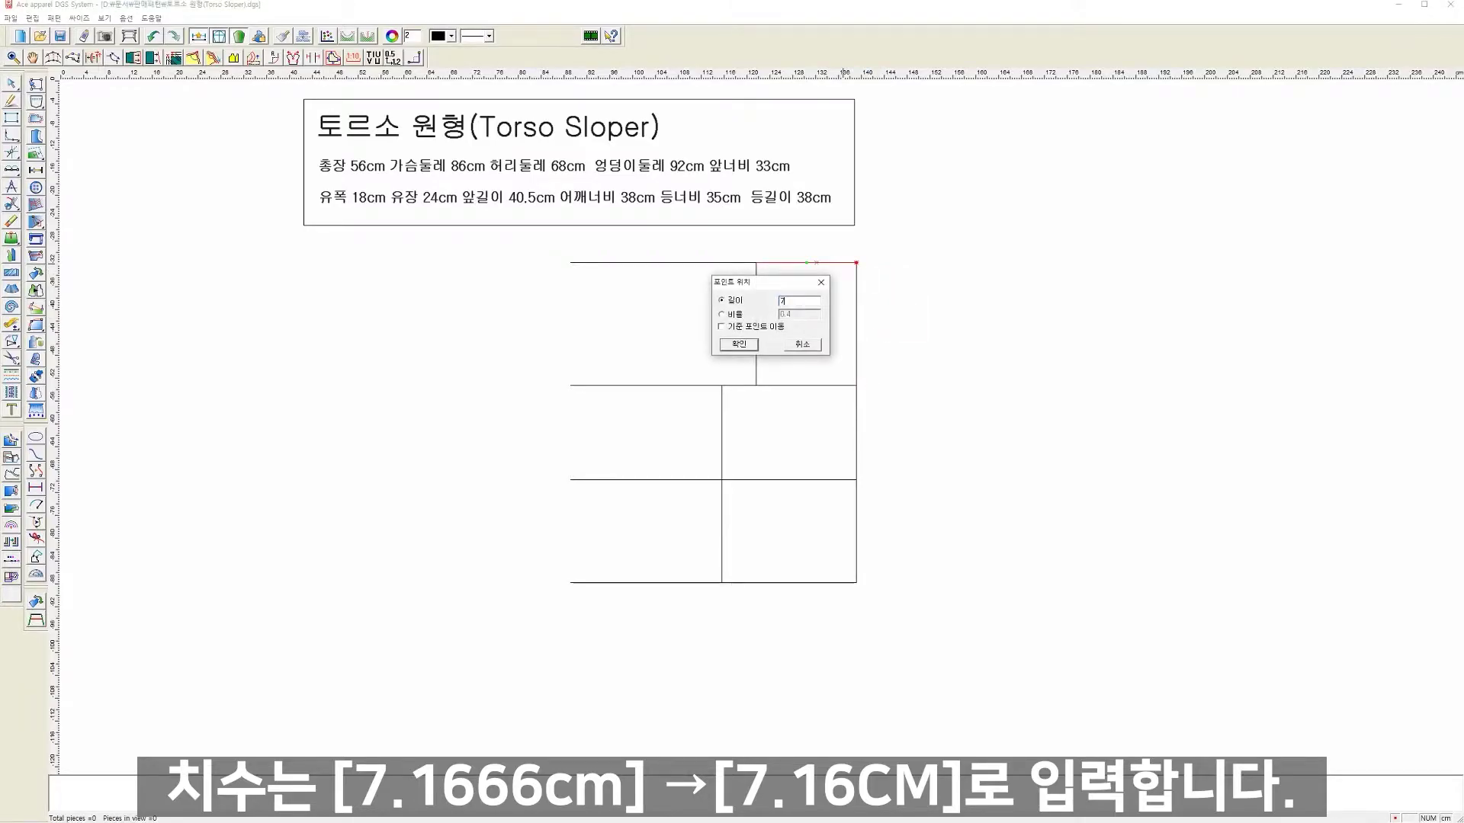
{"action": "left_click", "coordinate": [739, 343]}
{"action": "scroll", "coordinate": [751, 427], "scroll_direction": "up", "scroll_amount": 2}
Step: Divide the 7.16cm back neck width into three equal parts
{"action": "right_click", "coordinate": [720, 455]}
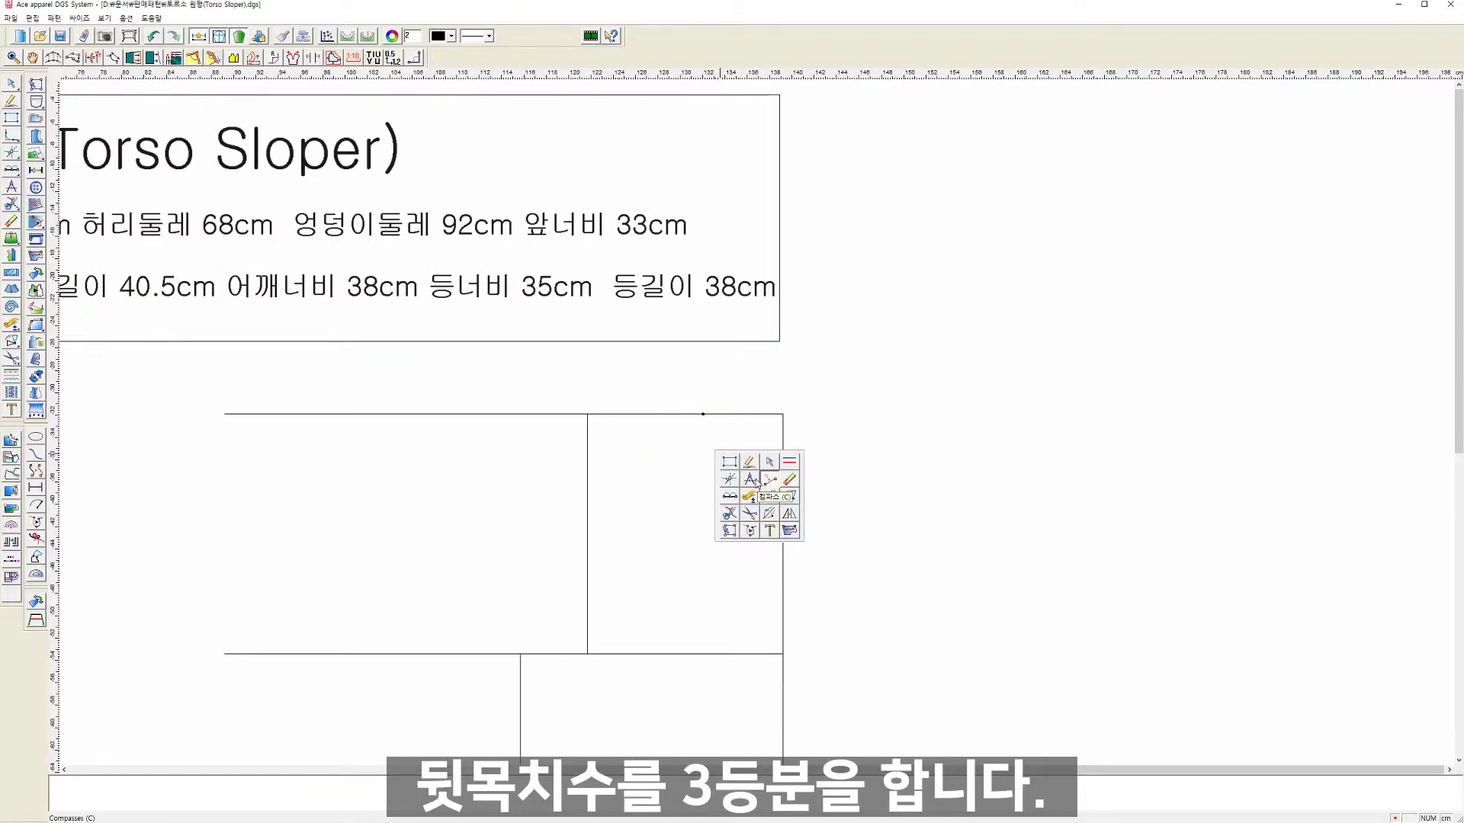
{"action": "left_click", "coordinate": [729, 496]}
{"action": "left_click", "coordinate": [781, 415]}
{"action": "type", "text": "3"}
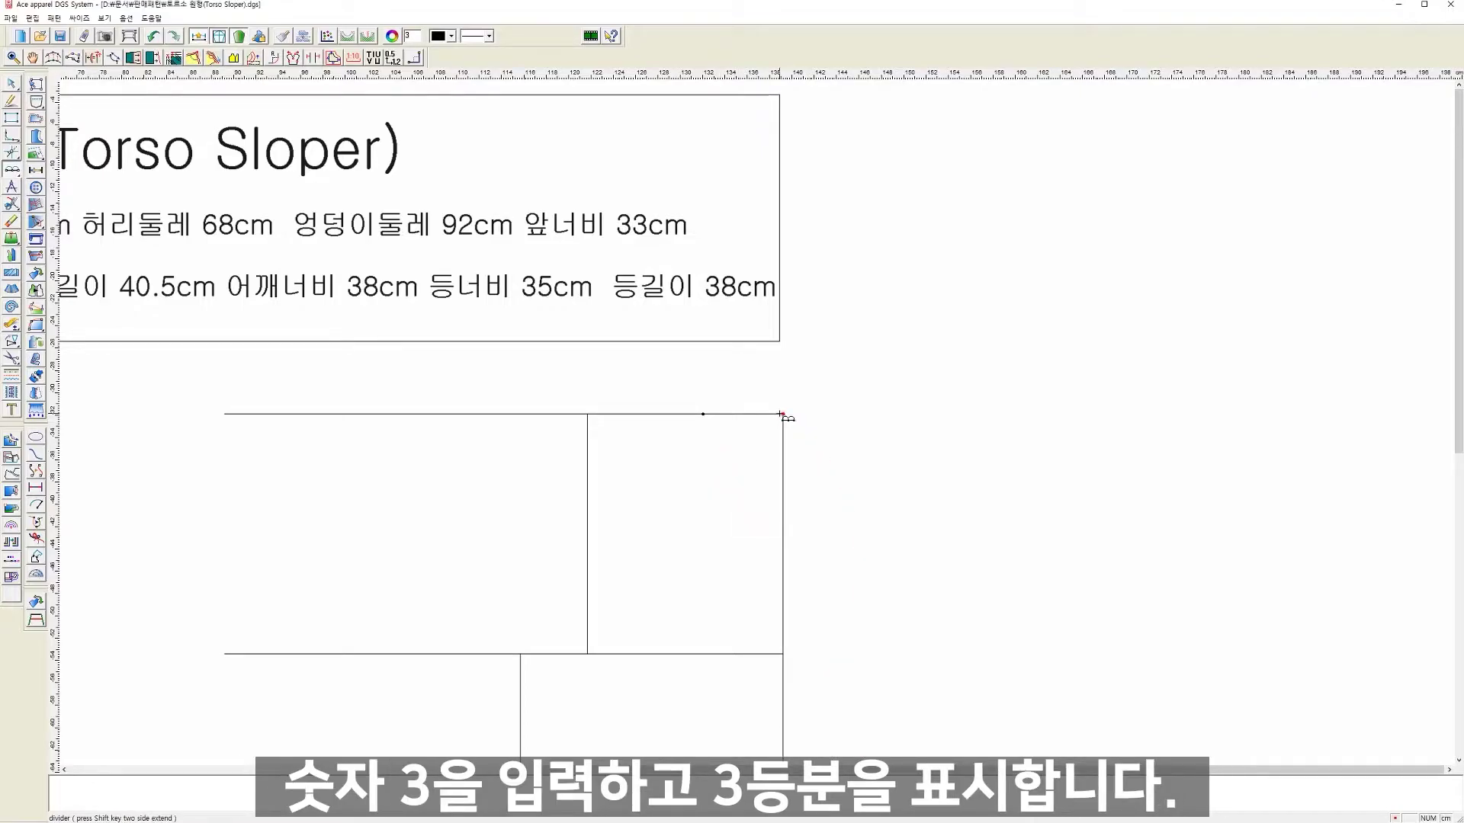
{"action": "left_click", "coordinate": [703, 414]}
{"action": "right_click", "coordinate": [823, 398]}
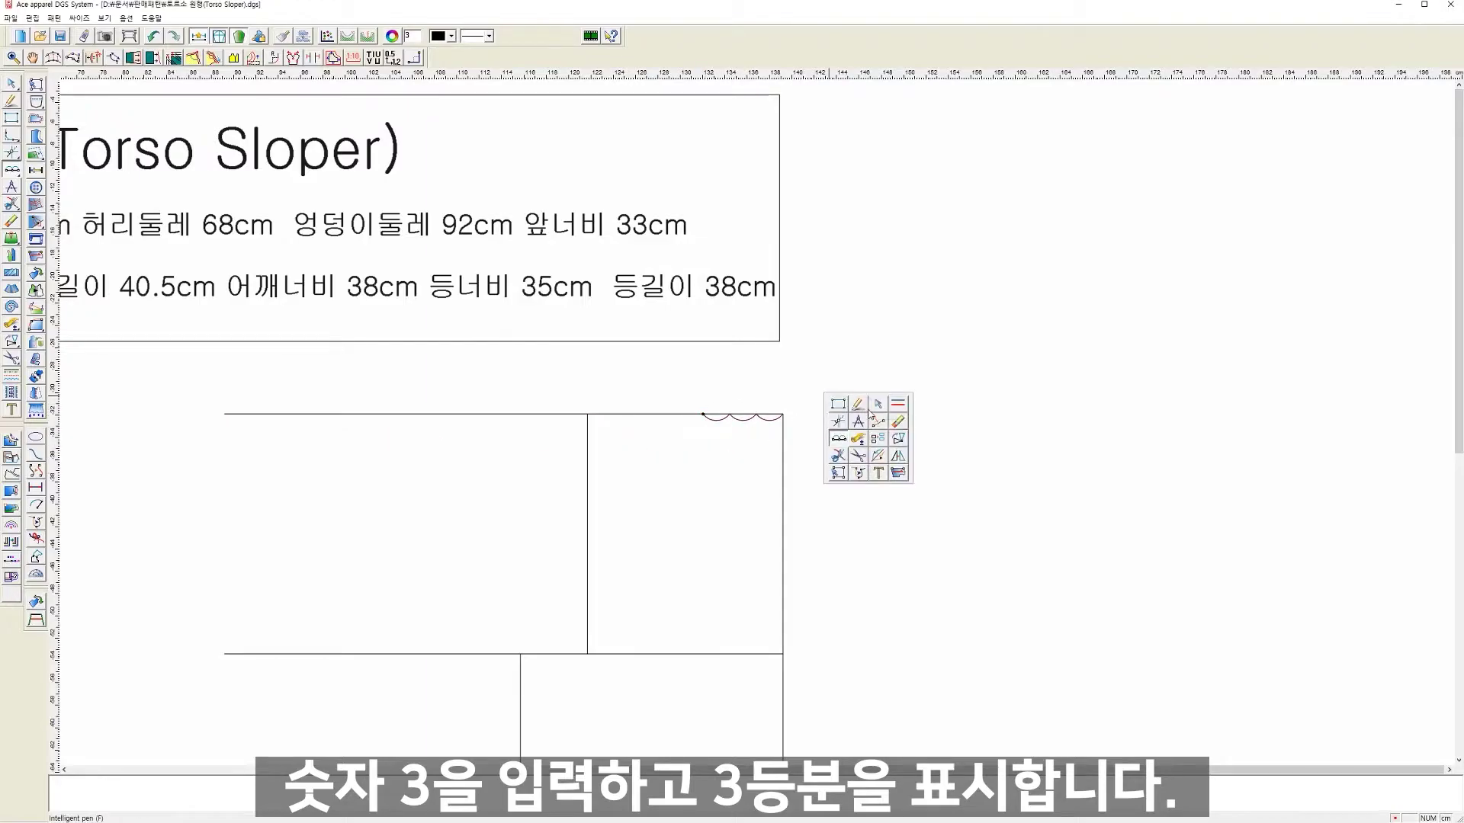
{"action": "left_click", "coordinate": [857, 439]}
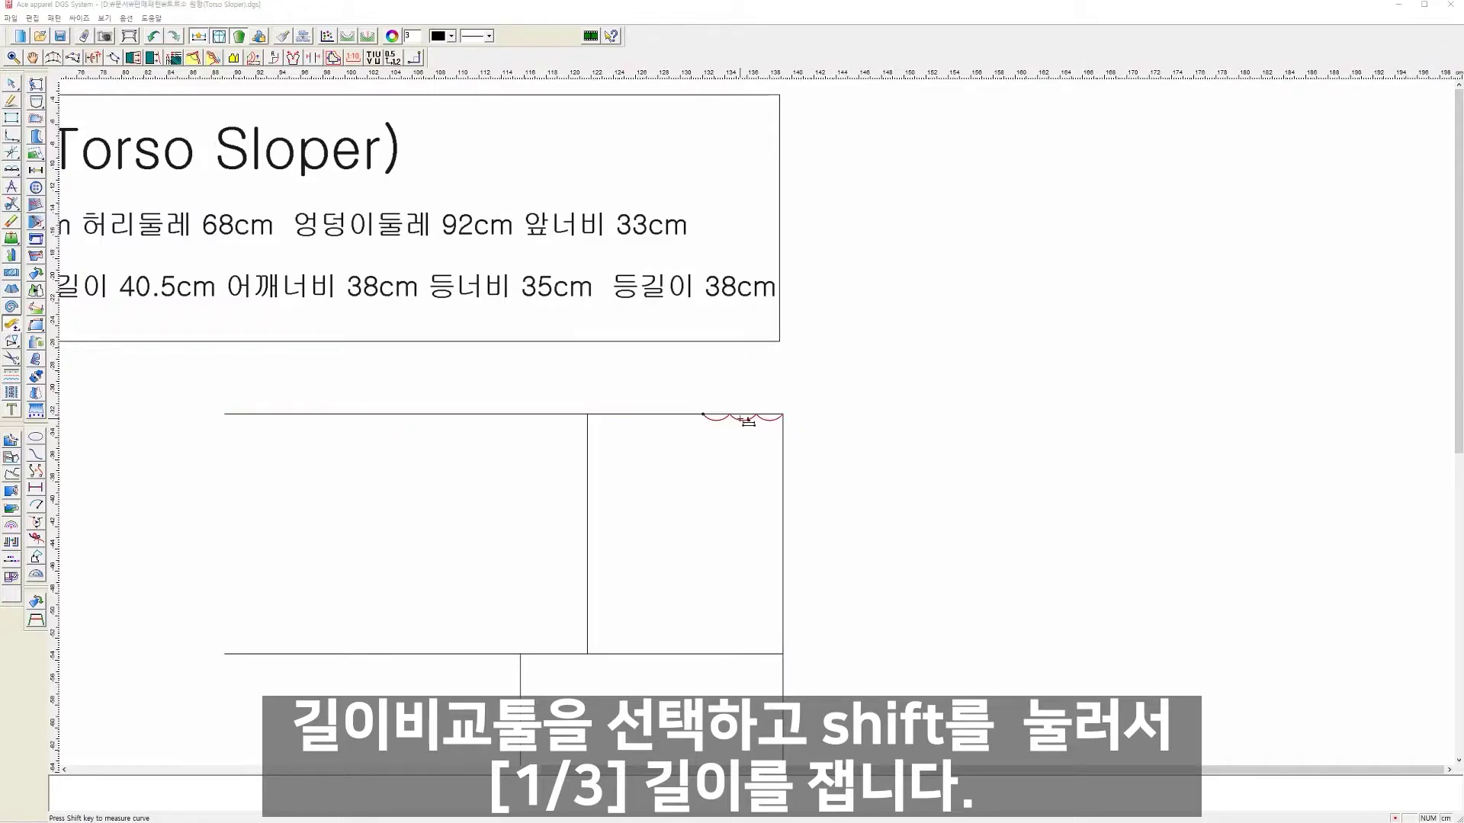
Step: Measure one third of the divided back neck width as 2.387 cm
{"action": "left_click", "coordinate": [715, 416]}
{"action": "left_click", "coordinate": [717, 417]}
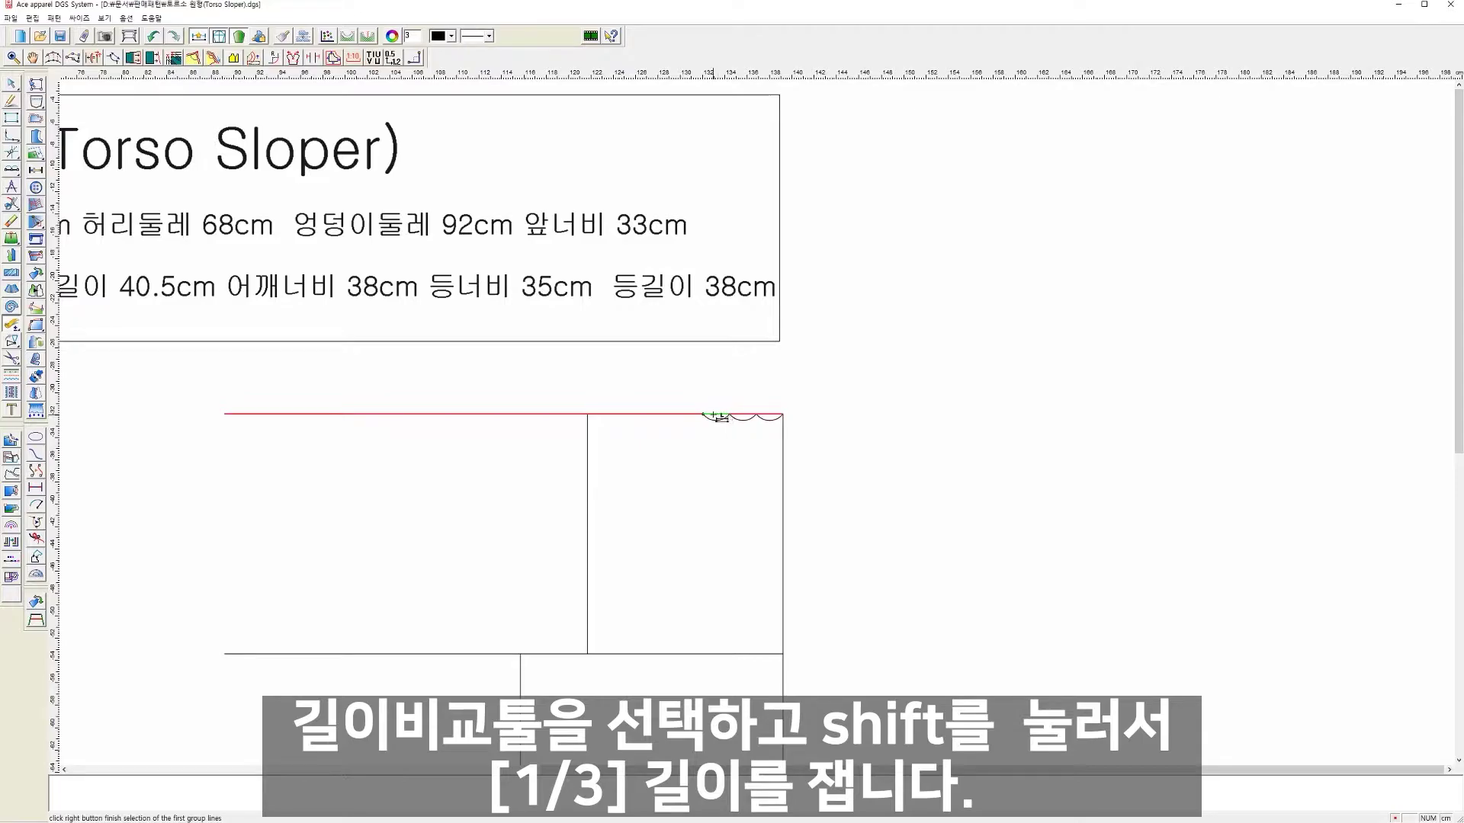
{"action": "right_click", "coordinate": [721, 419]}
{"action": "mouse_move", "coordinate": [35, 222]}
{"action": "left_click", "coordinate": [56, 222]}
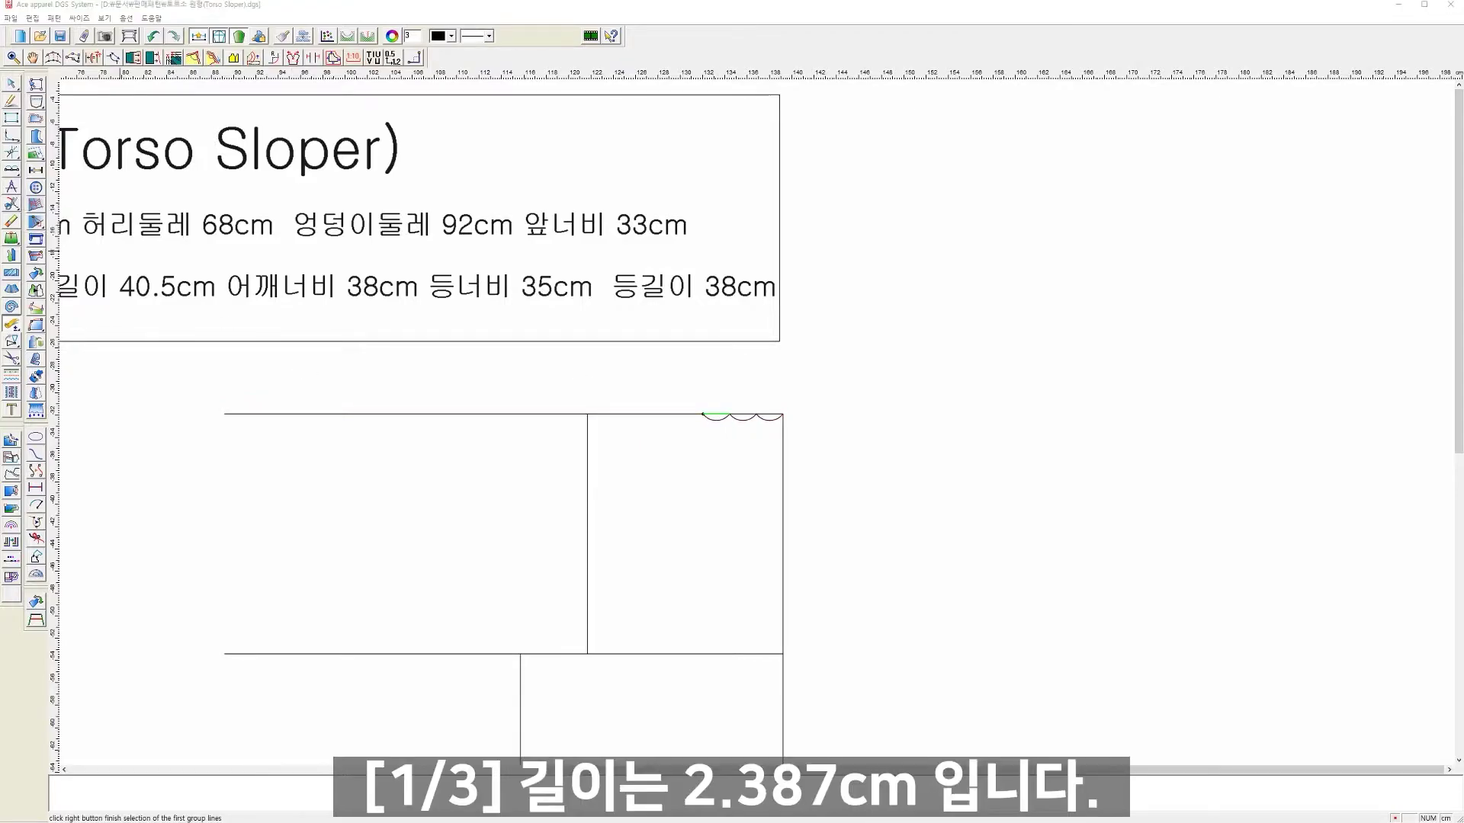
{"action": "mouse_move", "coordinate": [266, 106]}
{"action": "left_mouse_down"}
{"action": "mouse_move", "coordinate": [694, 150]}
{"action": "mouse_move", "coordinate": [918, 148]}
{"action": "left_mouse_up"}
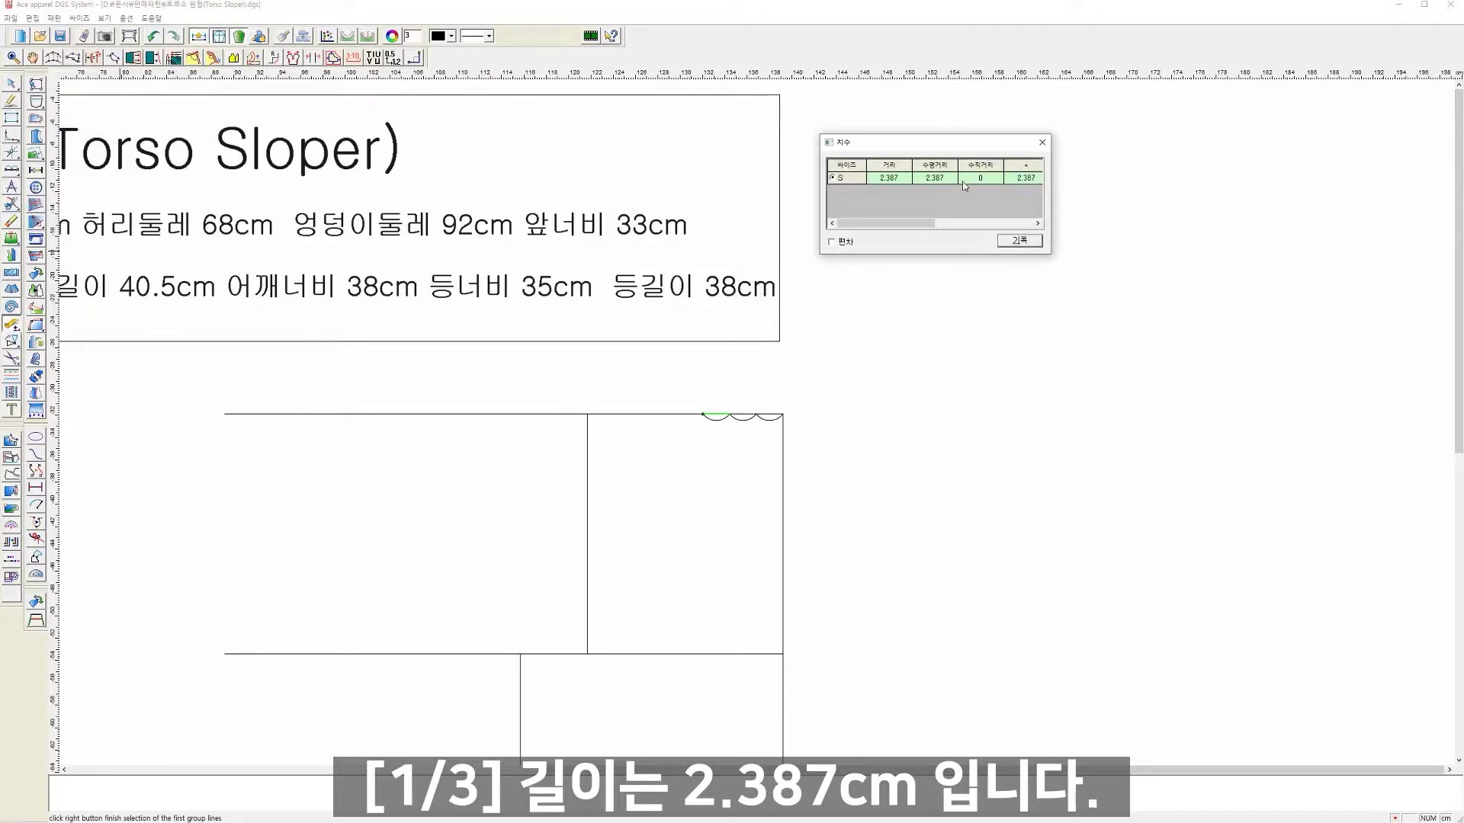
{"action": "left_click", "coordinate": [1042, 142]}
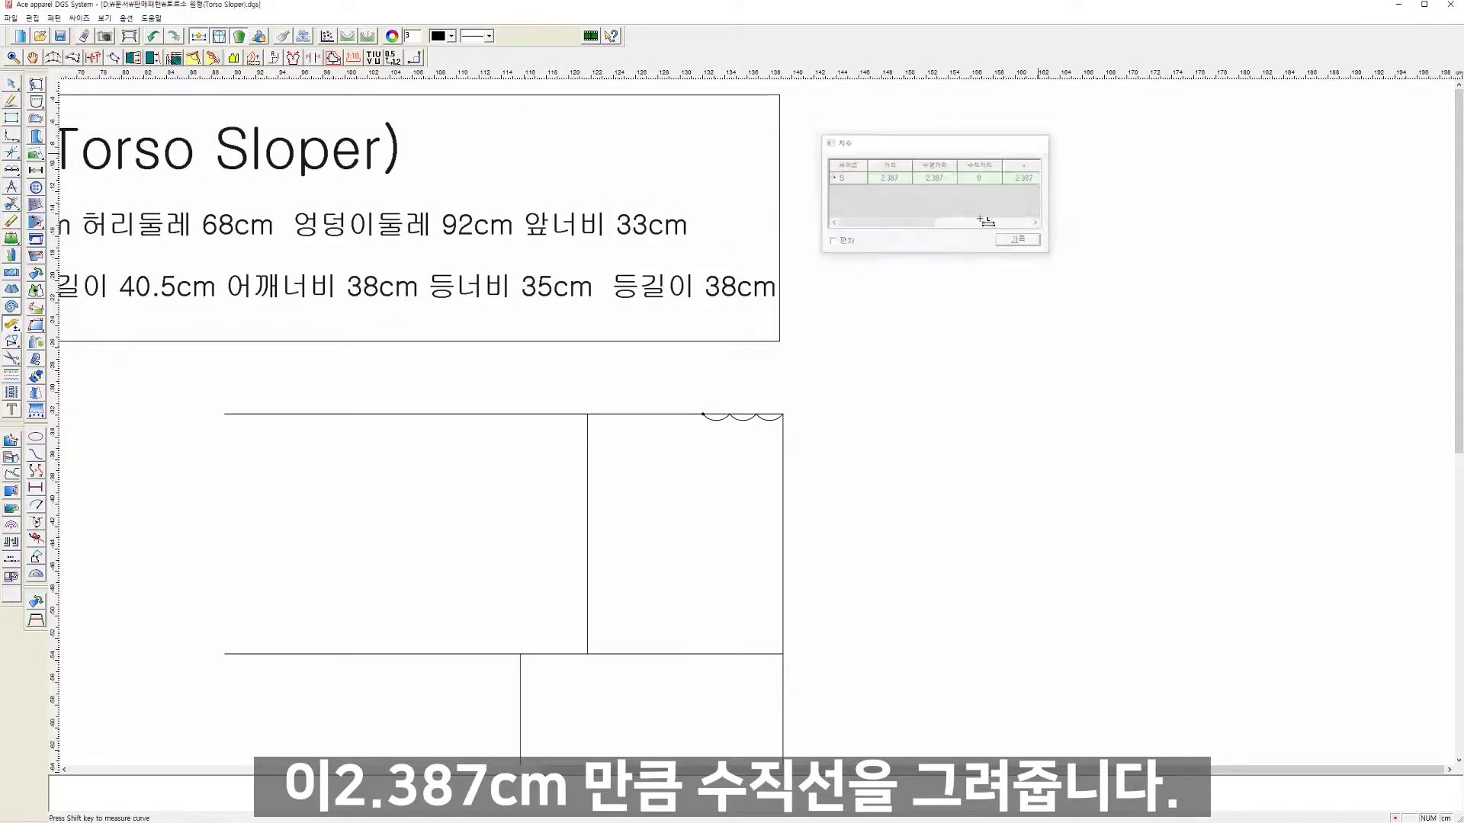
Step: Start a vertical line rising from the left end of the divided section
{"action": "right_click", "coordinate": [925, 321]}
{"action": "left_click", "coordinate": [939, 328]}
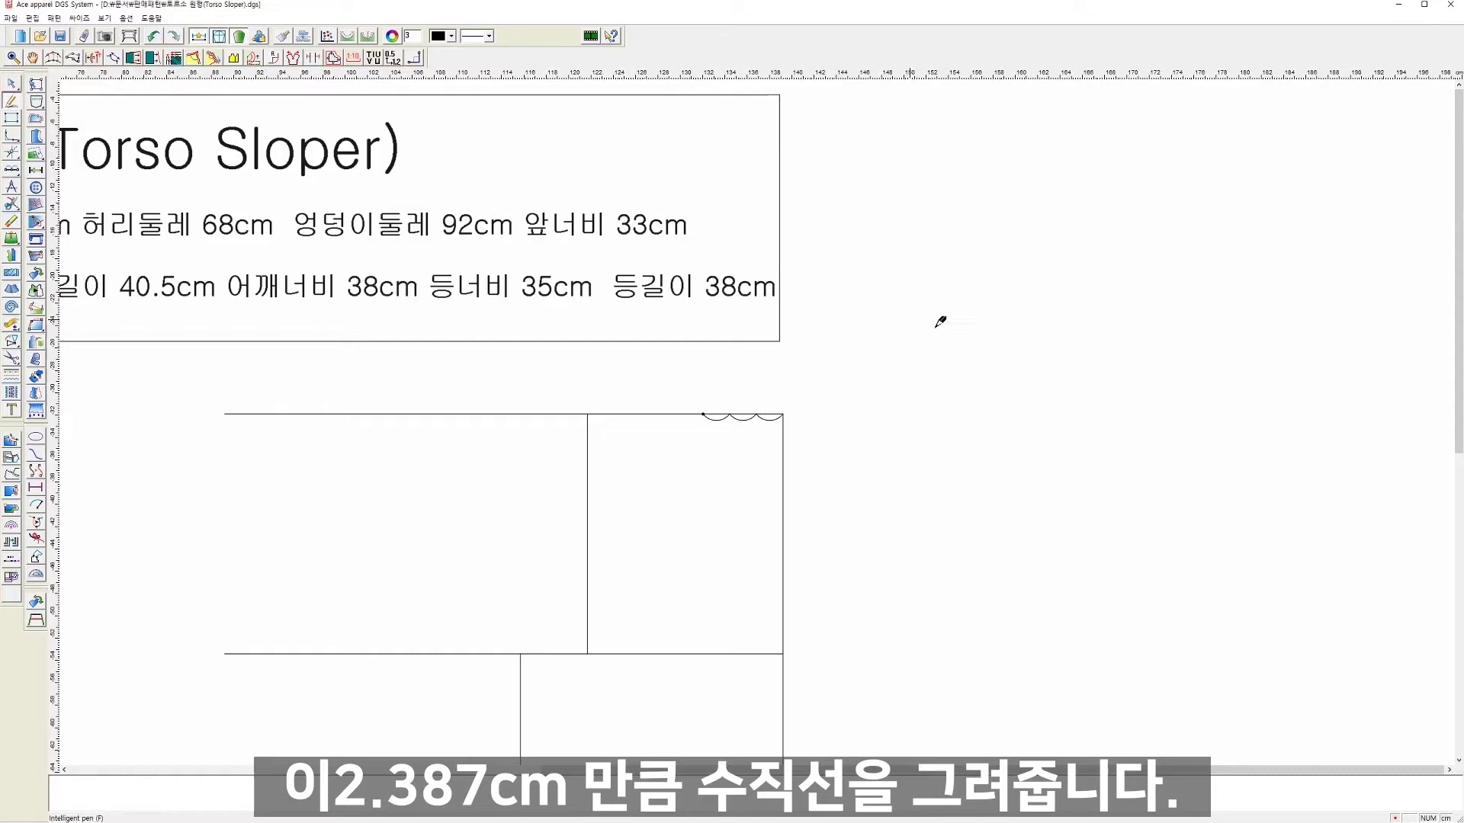
{"action": "left_click", "coordinate": [703, 412]}
{"action": "left_click", "coordinate": [713, 409]}
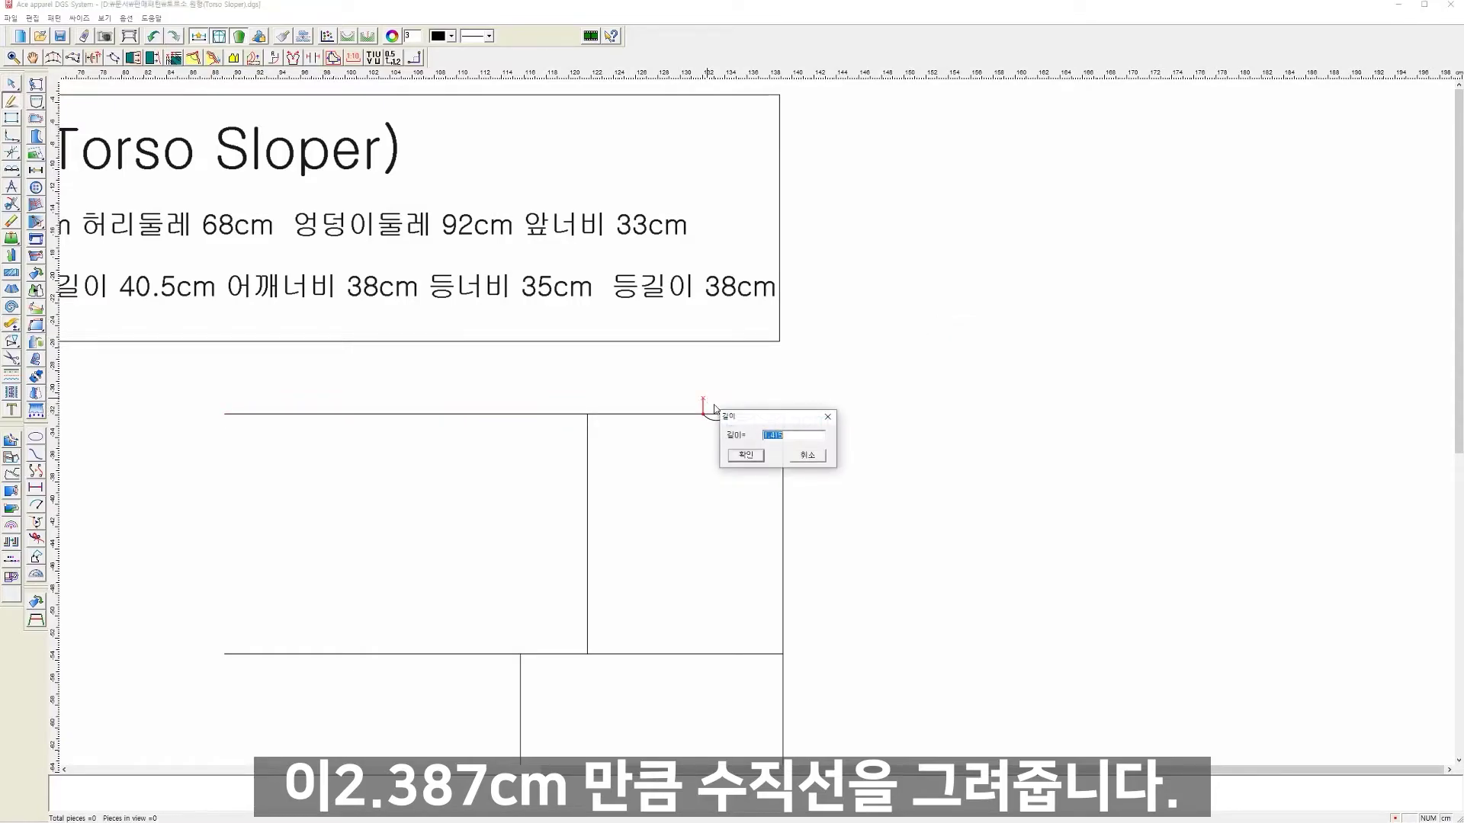
Step: Set the rise to 2.387 cm, divide it into thirds, and measure one third as 0.796 cm
{"action": "type", "text": "2.387"}
{"action": "left_click", "coordinate": [745, 455]}
{"action": "right_click", "coordinate": [751, 412]}
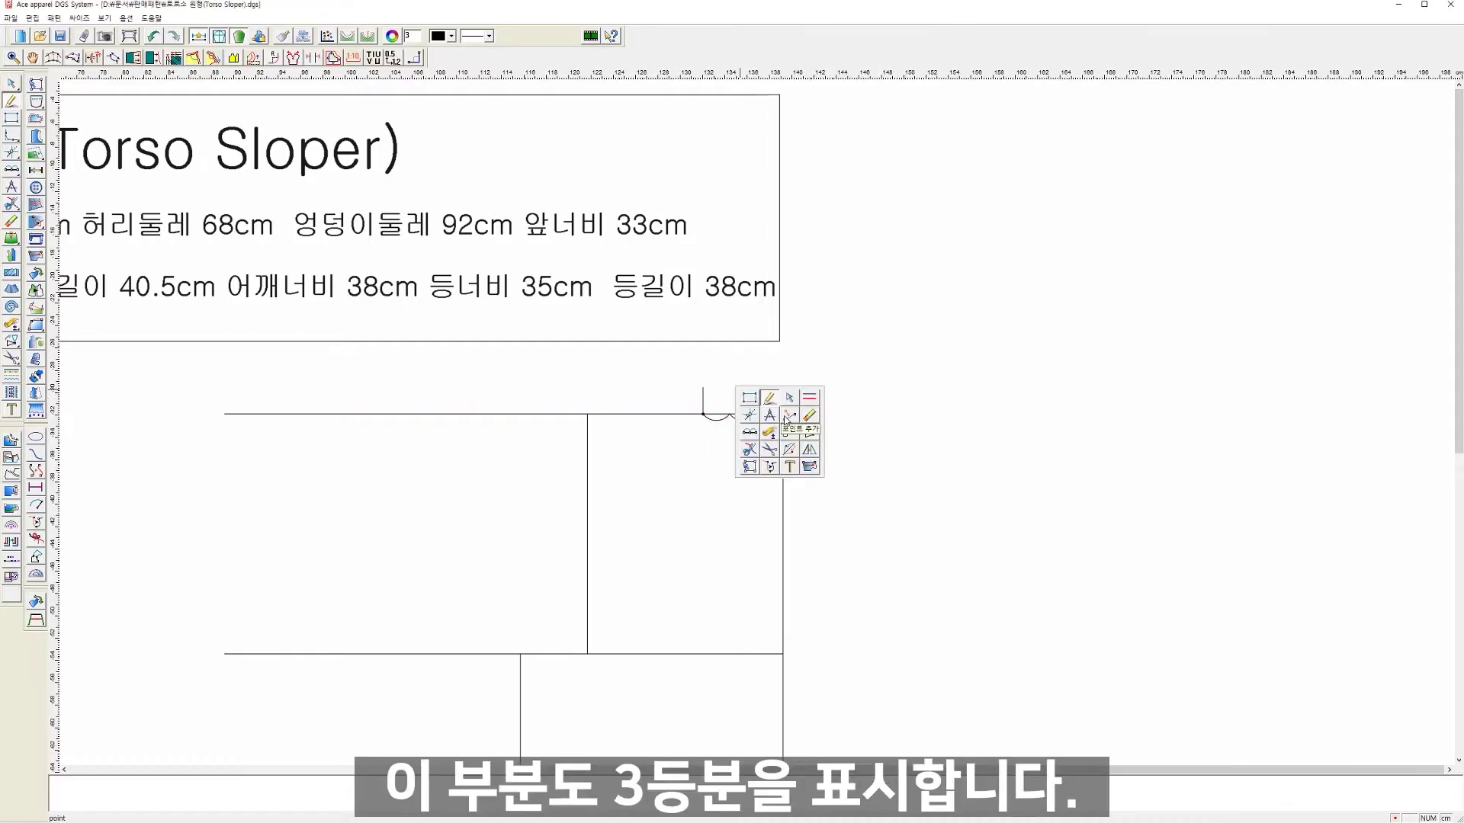
{"action": "left_click", "coordinate": [750, 427]}
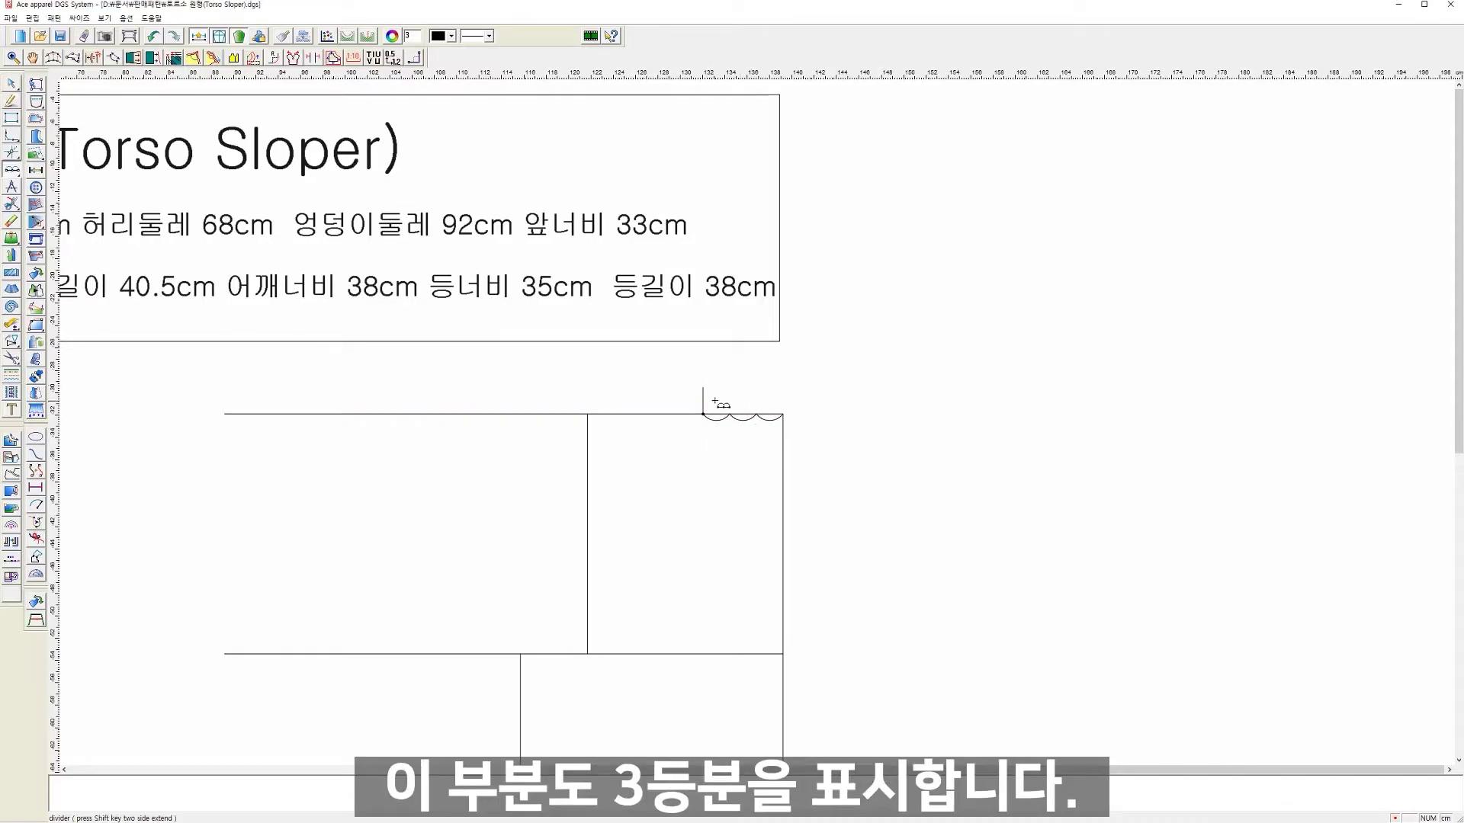
{"action": "scroll", "coordinate": [703, 400], "scroll_direction": "up", "scroll_amount": 3}
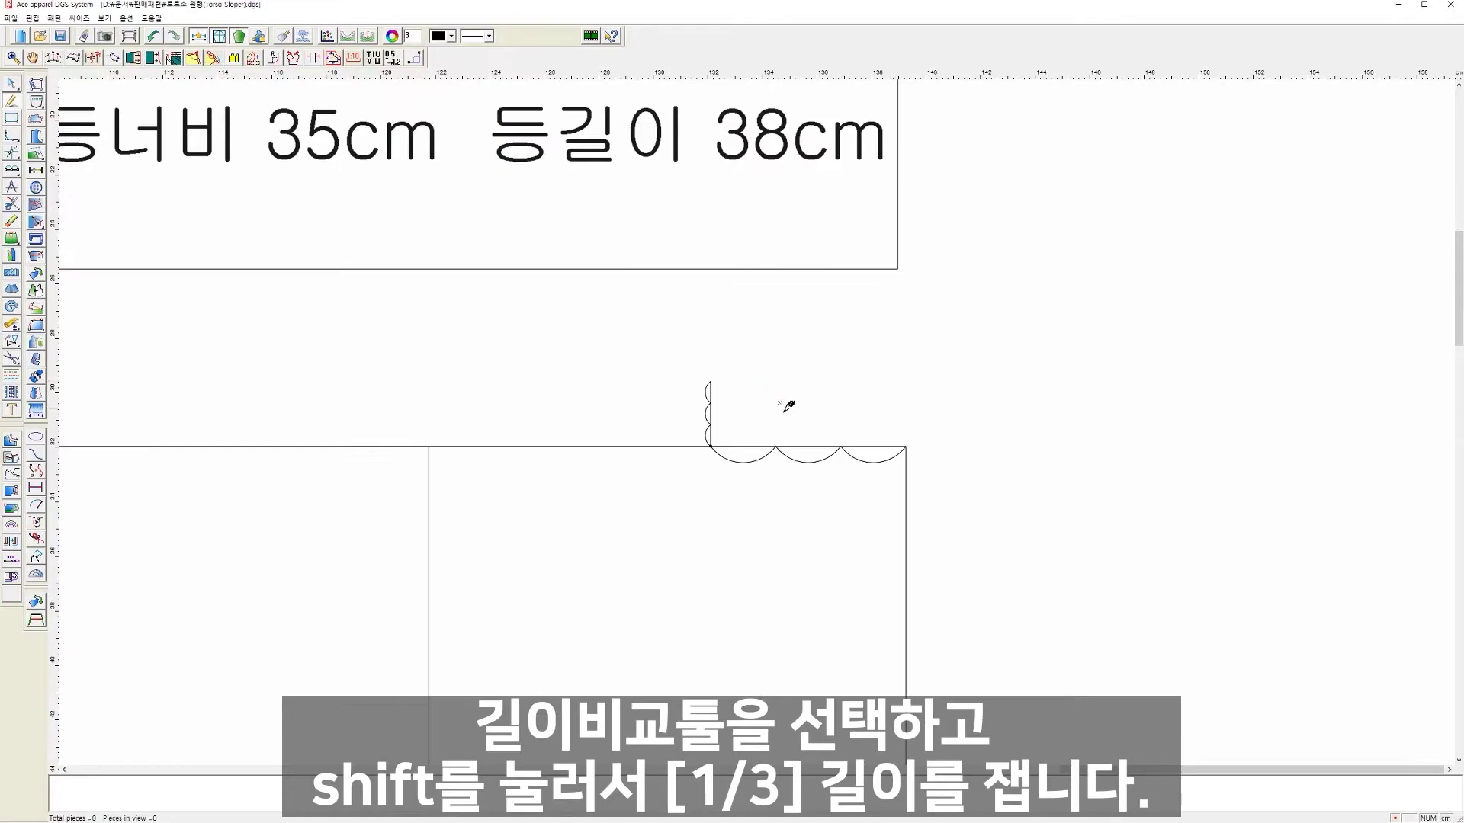
{"action": "right_click", "coordinate": [771, 404]}
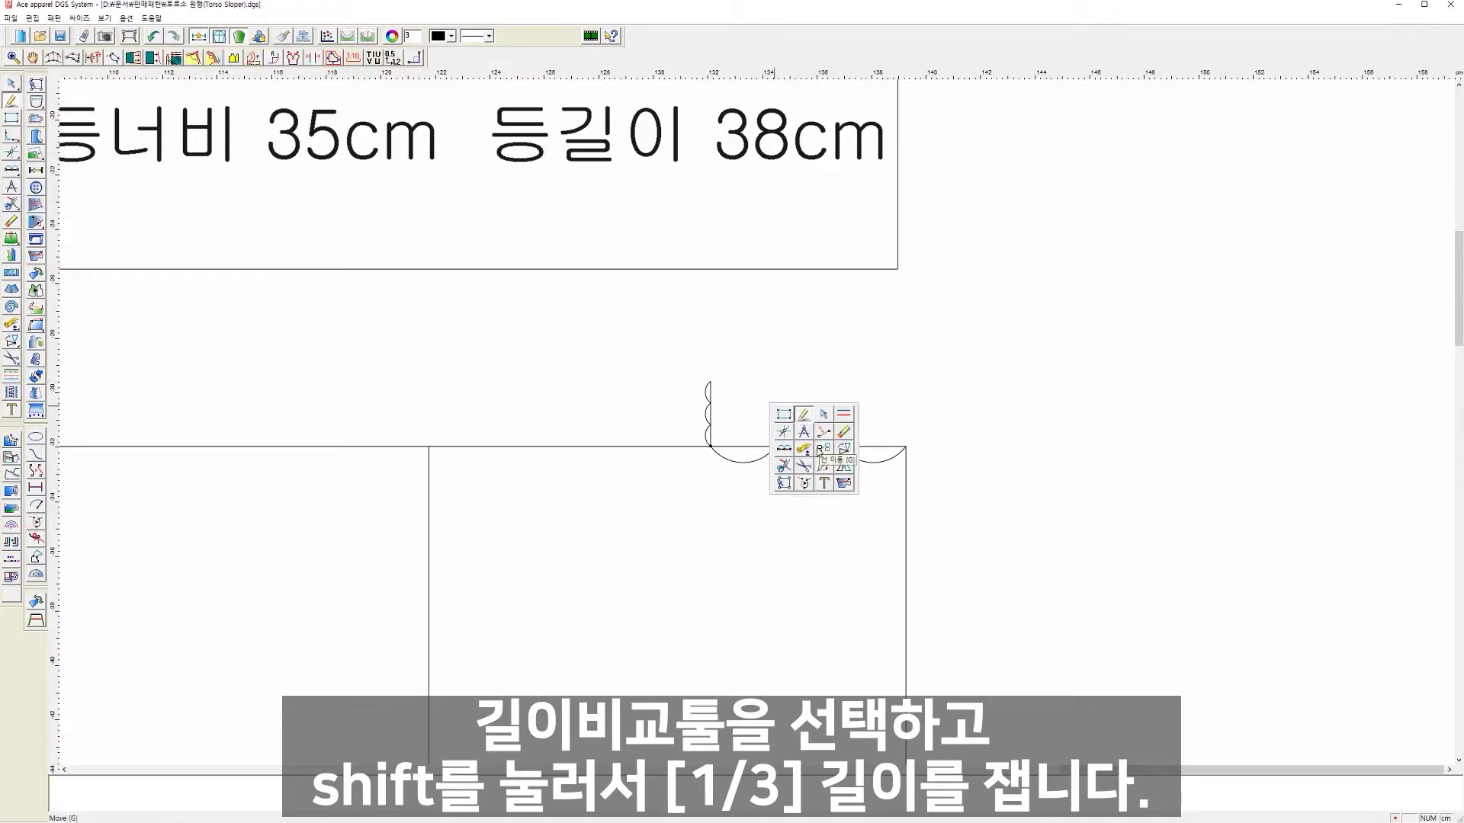
{"action": "left_click", "coordinate": [803, 448]}
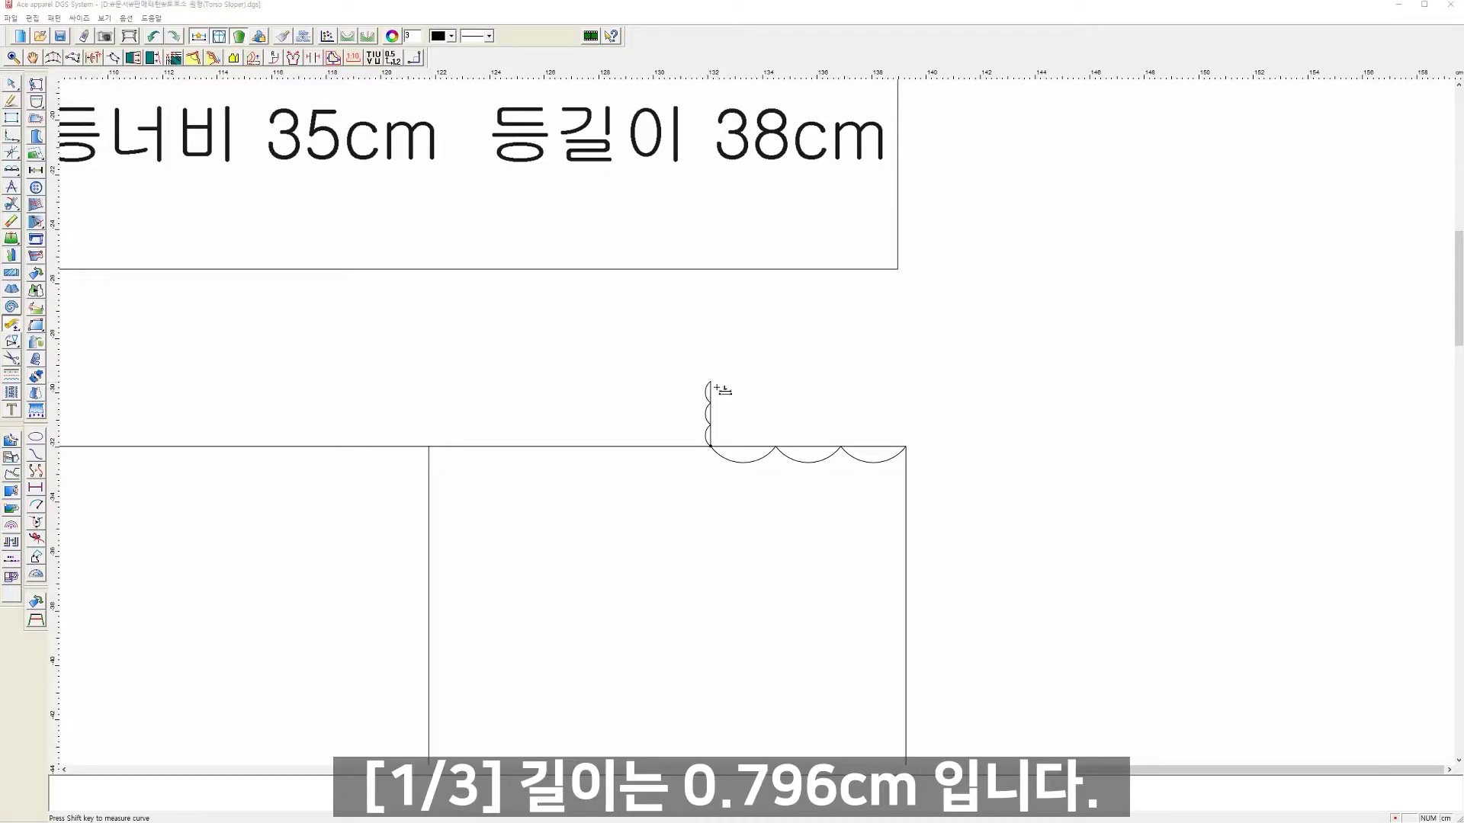
{"action": "left_click", "coordinate": [721, 394], "text": "shift"}
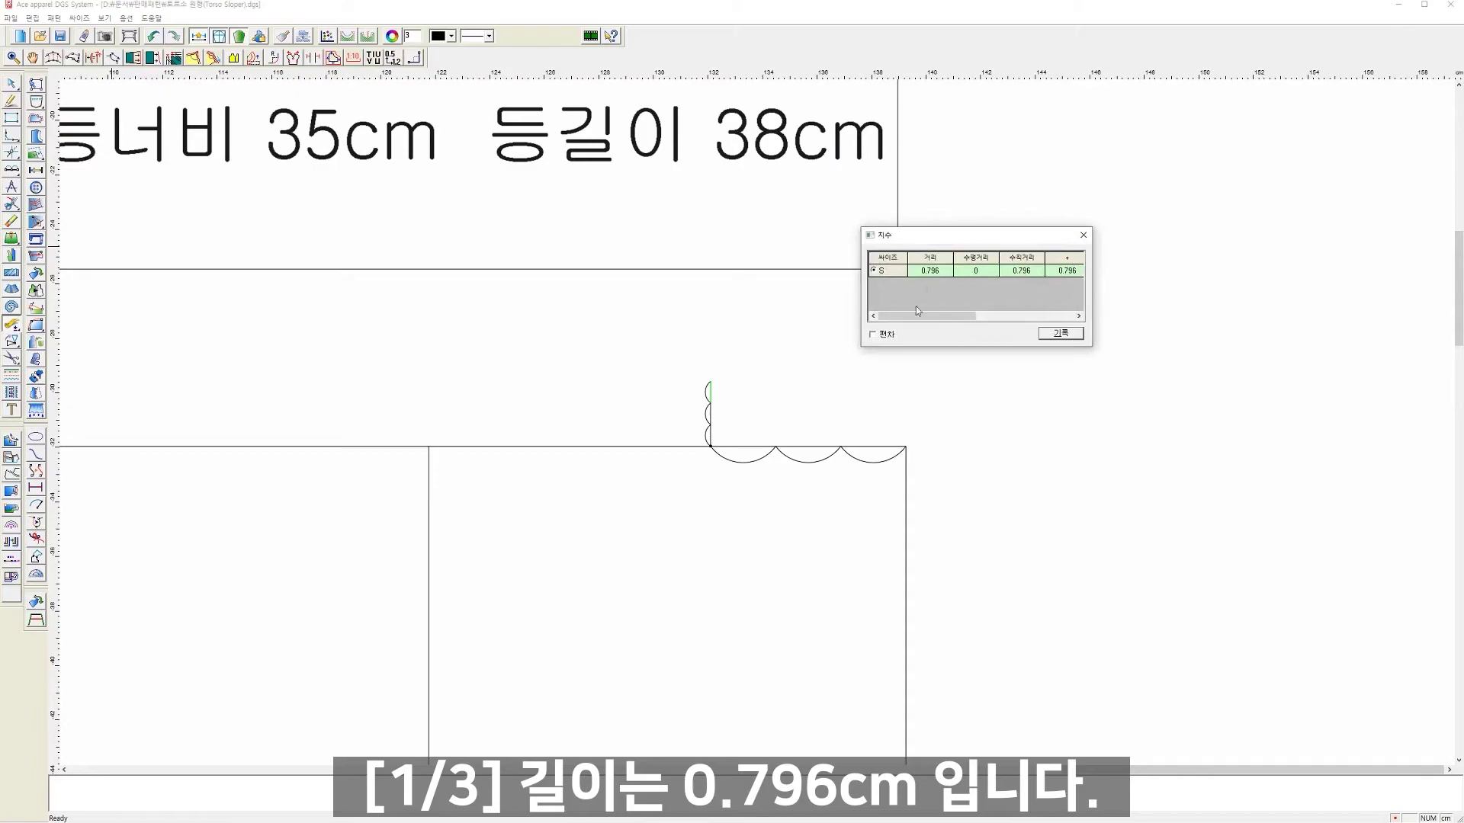
{"action": "right_click", "coordinate": [731, 340]}
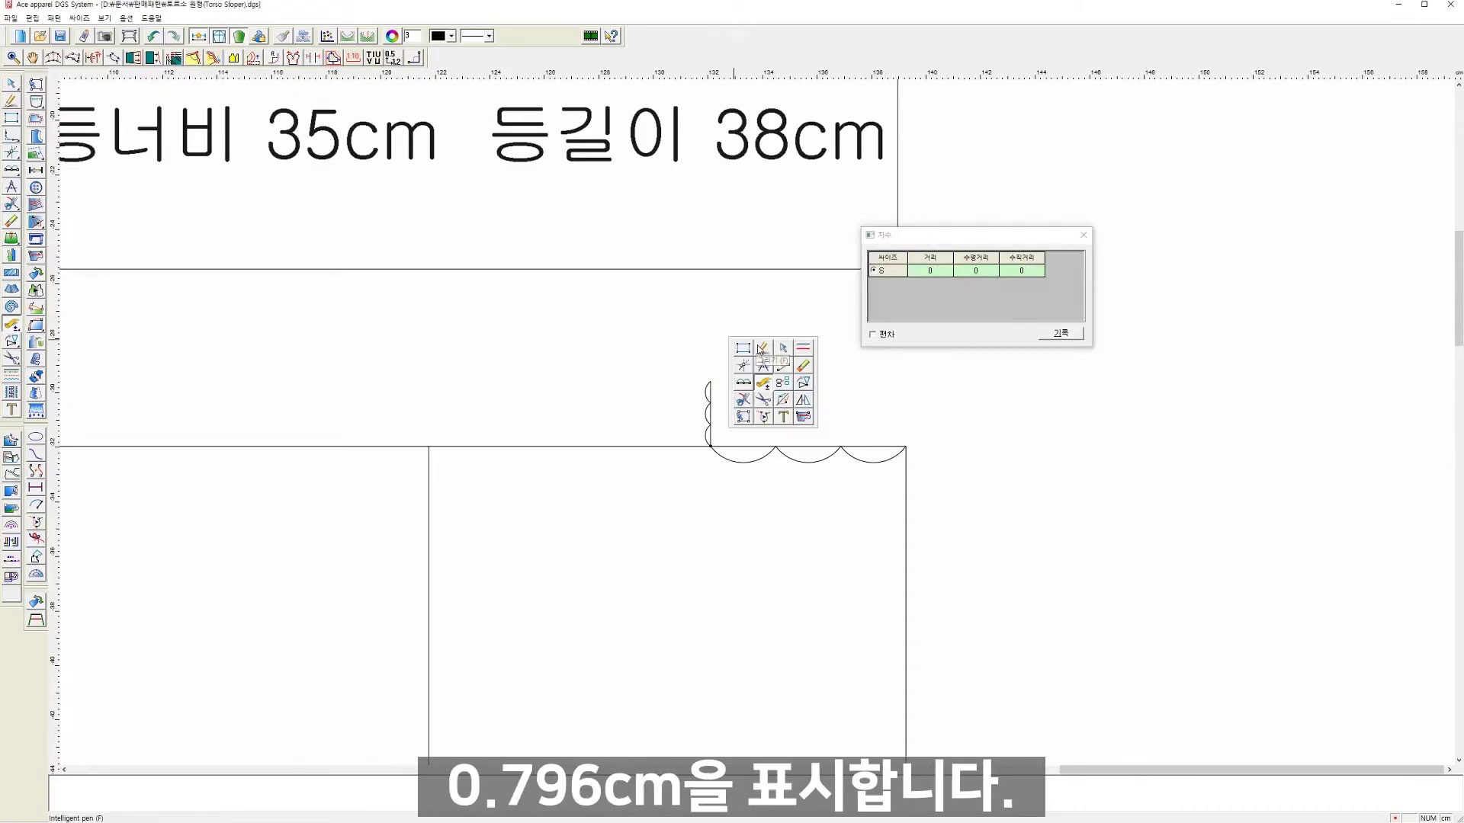
Step: Mark a point 0.796 cm down the inner back-width line
{"action": "left_click", "coordinate": [783, 367]}
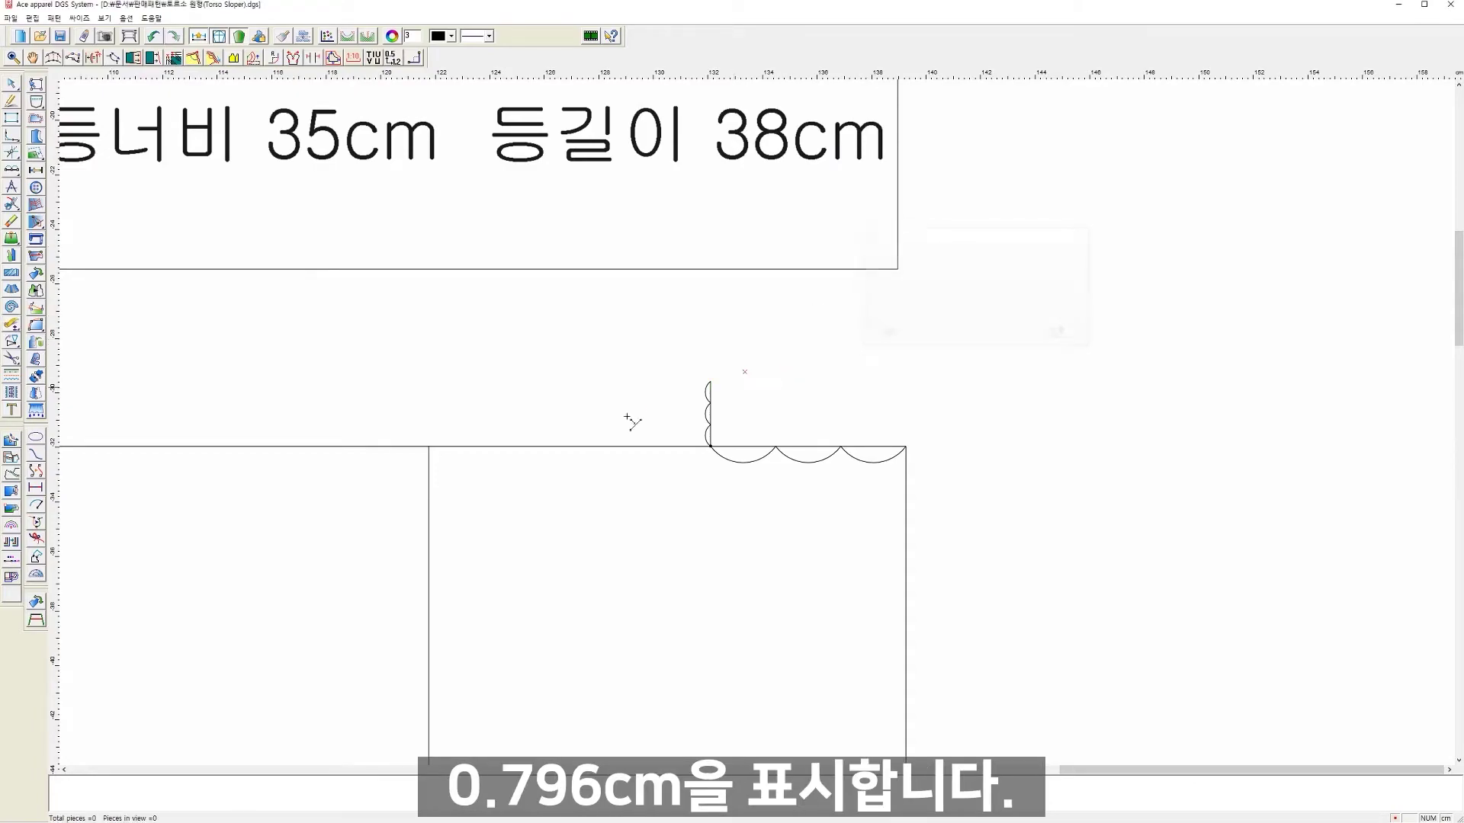
{"action": "left_click", "coordinate": [429, 463]}
{"action": "type", "text": "0.796"}
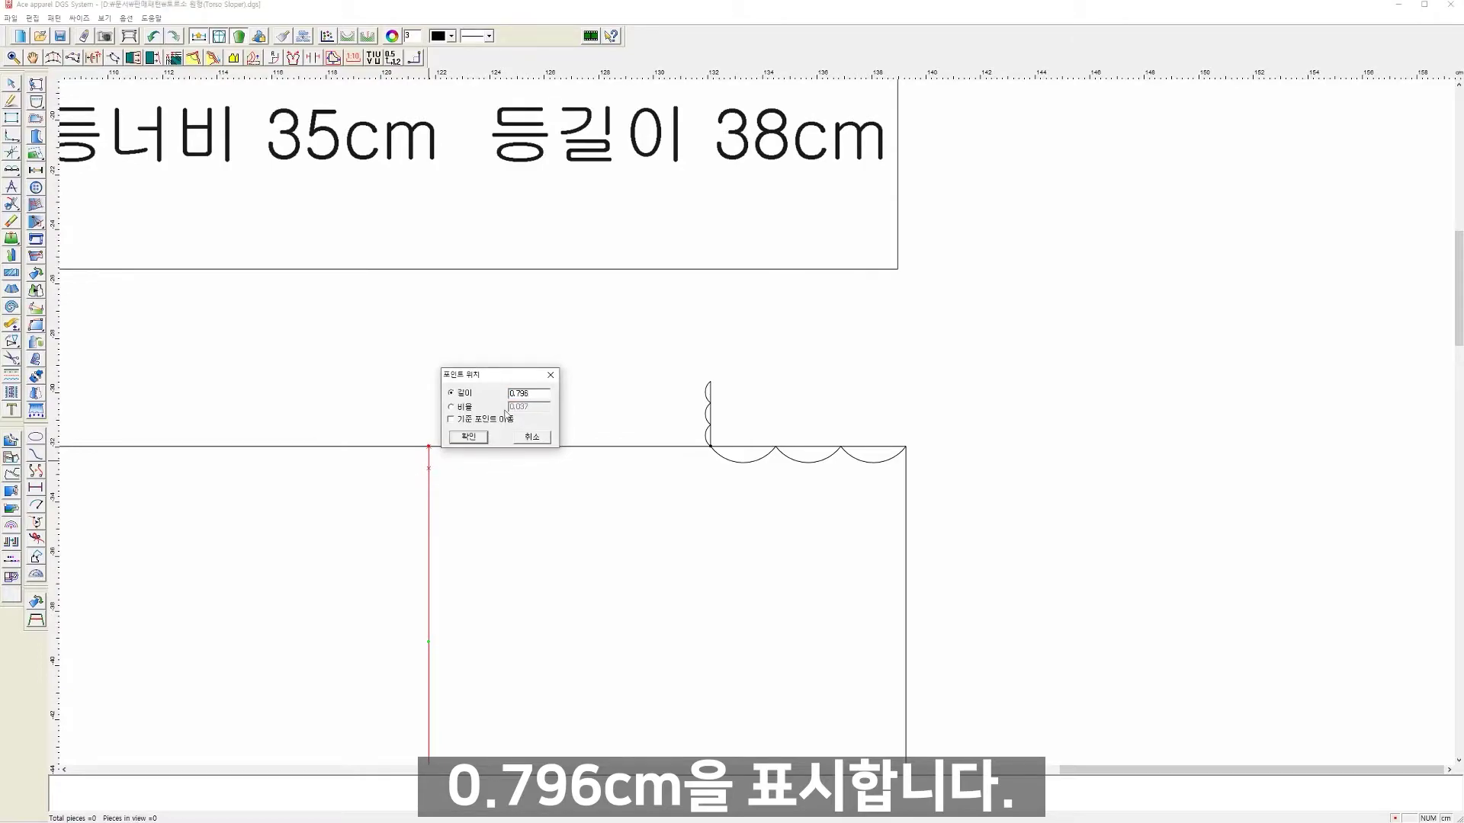
{"action": "left_click", "coordinate": [465, 437]}
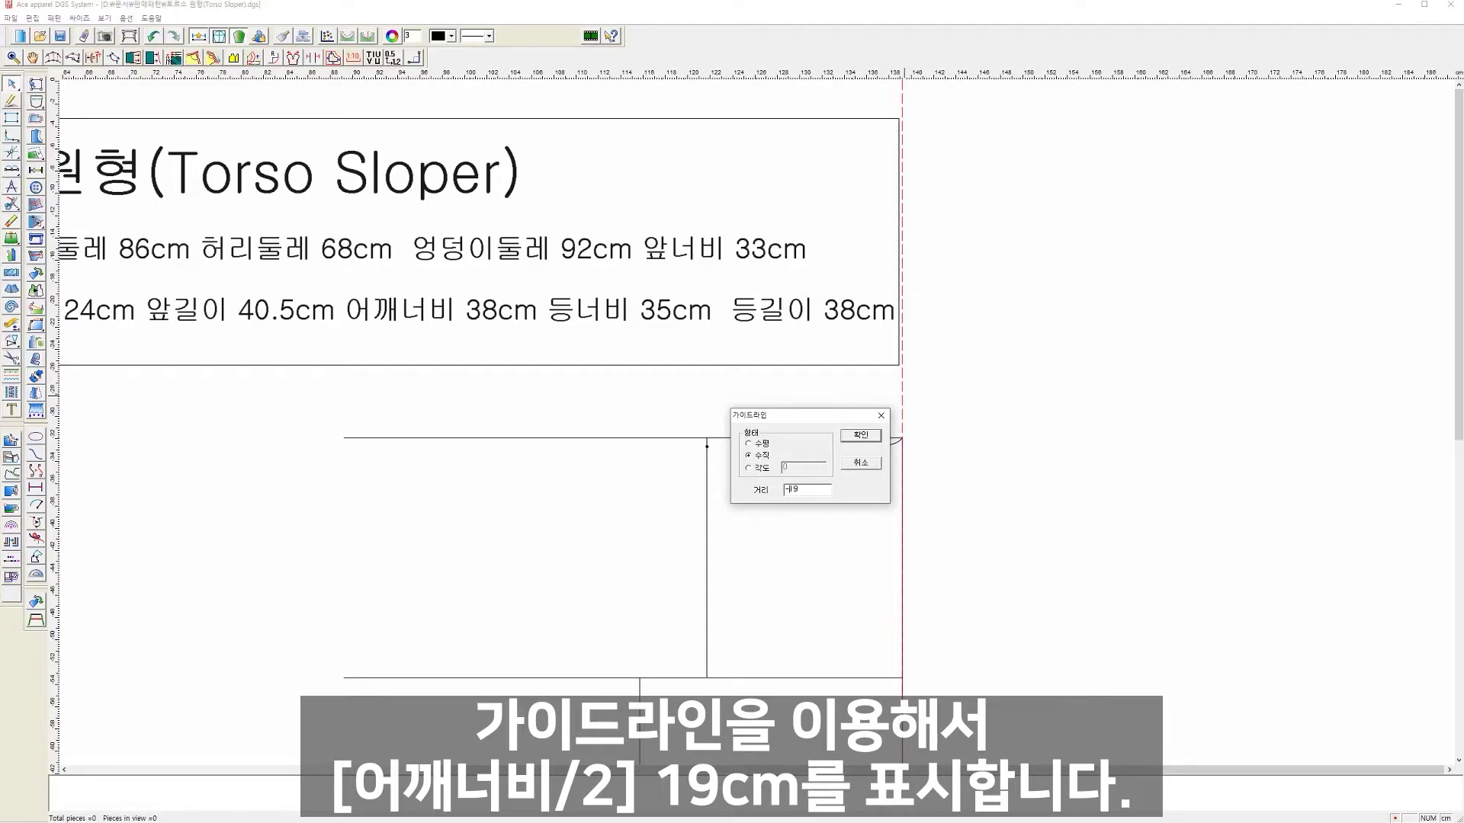
Step: Place a vertical guideline 19 cm away and align the horizontal guide with the marked point
{"action": "key", "text": "Return"}
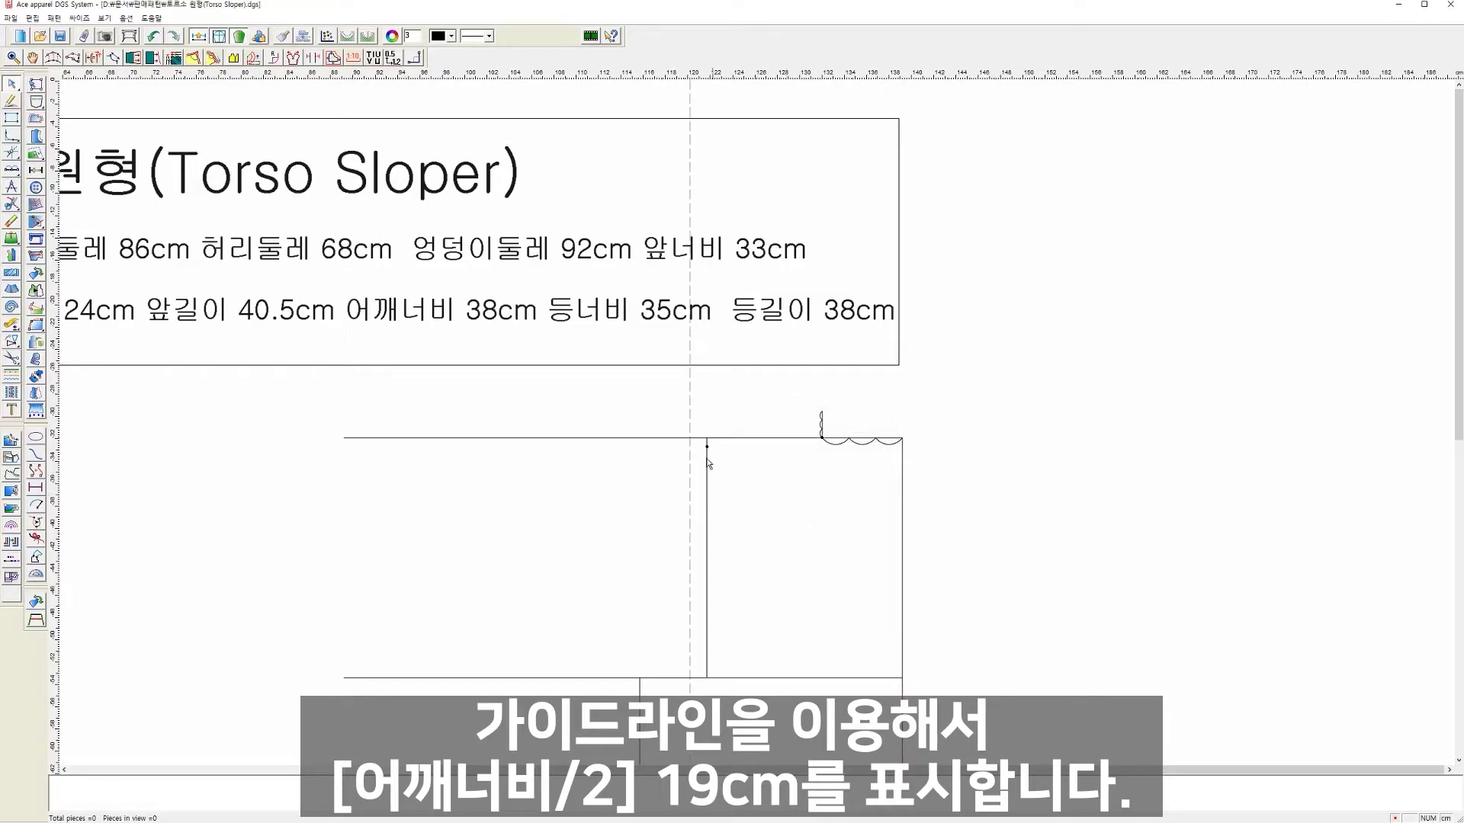
{"action": "scroll", "coordinate": [744, 471], "scroll_direction": "up", "scroll_amount": 1}
{"action": "scroll", "coordinate": [756, 423], "scroll_direction": "up", "scroll_amount": 2}
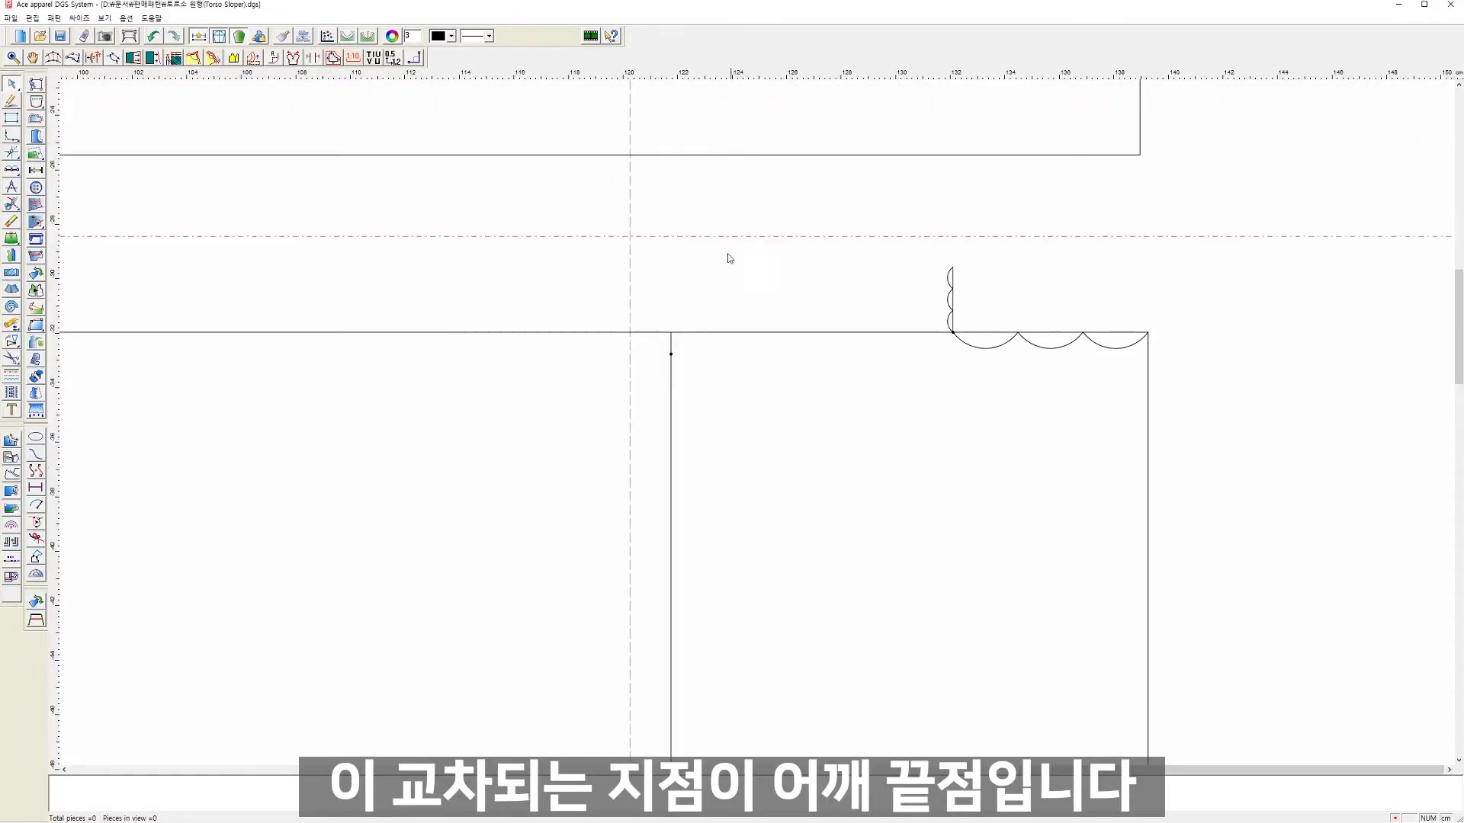
{"action": "left_click_drag", "start_coordinate": [728, 258], "coordinate": [692, 340]}
Step: Draw the shoulder line from the raised neck point to the guideline intersection
{"action": "right_click", "coordinate": [743, 393]}
{"action": "left_click", "coordinate": [778, 408]}
{"action": "left_click", "coordinate": [952, 268]}
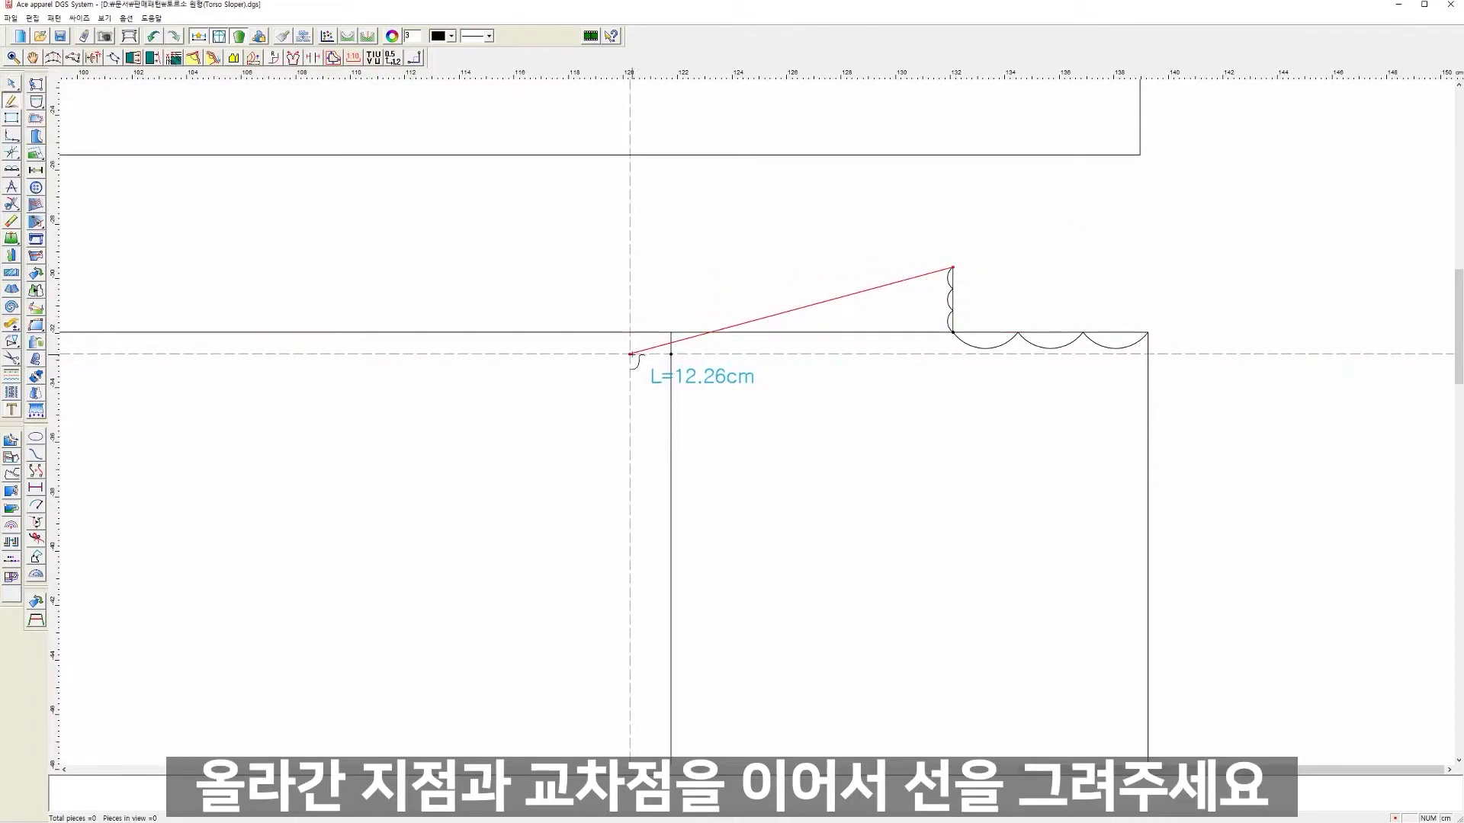
{"action": "left_click", "coordinate": [629, 353]}
{"action": "right_click", "coordinate": [681, 283]}
{"action": "left_click", "coordinate": [791, 322]}
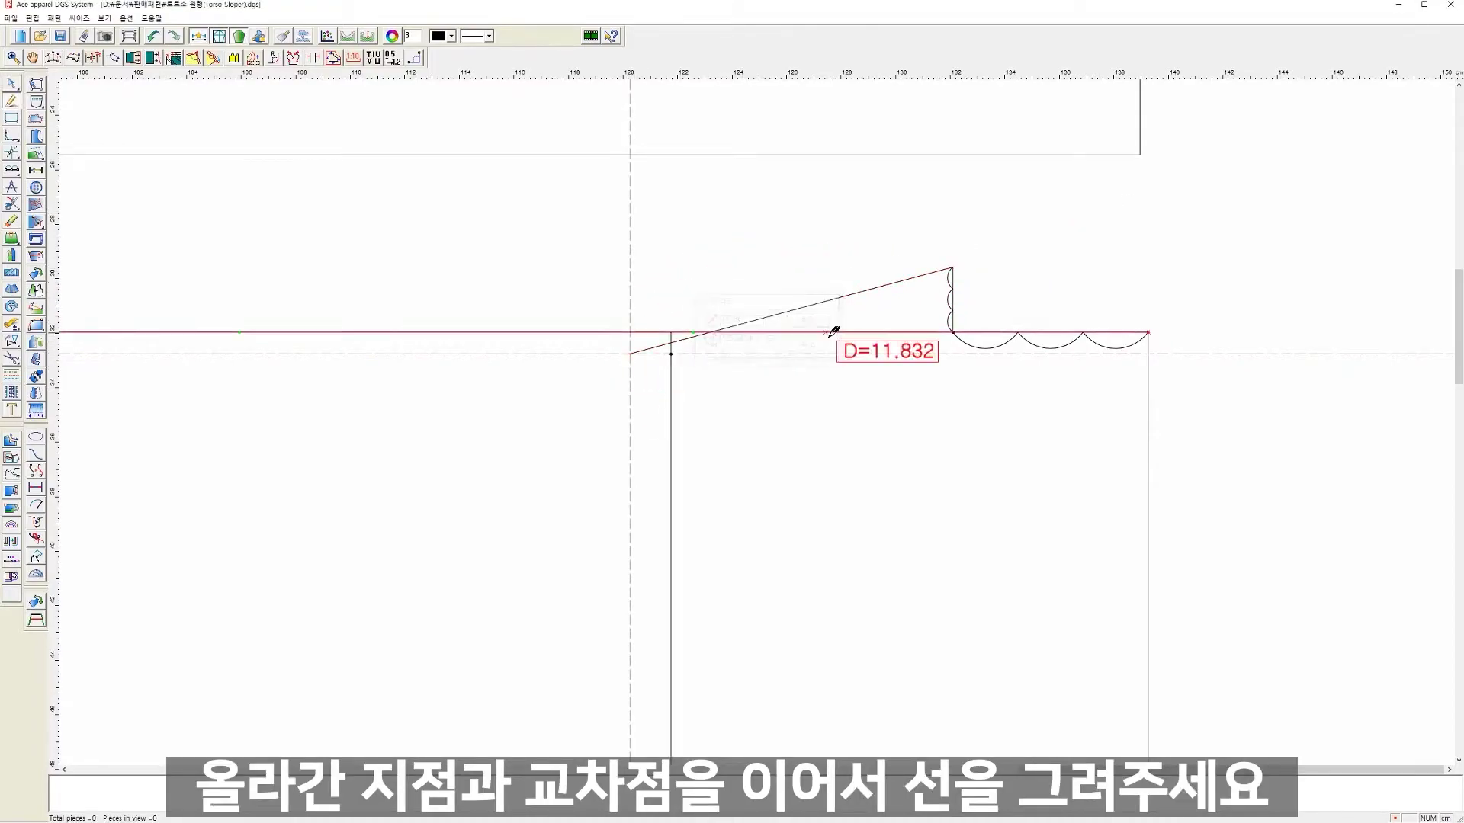
{"action": "left_click", "coordinate": [671, 354]}
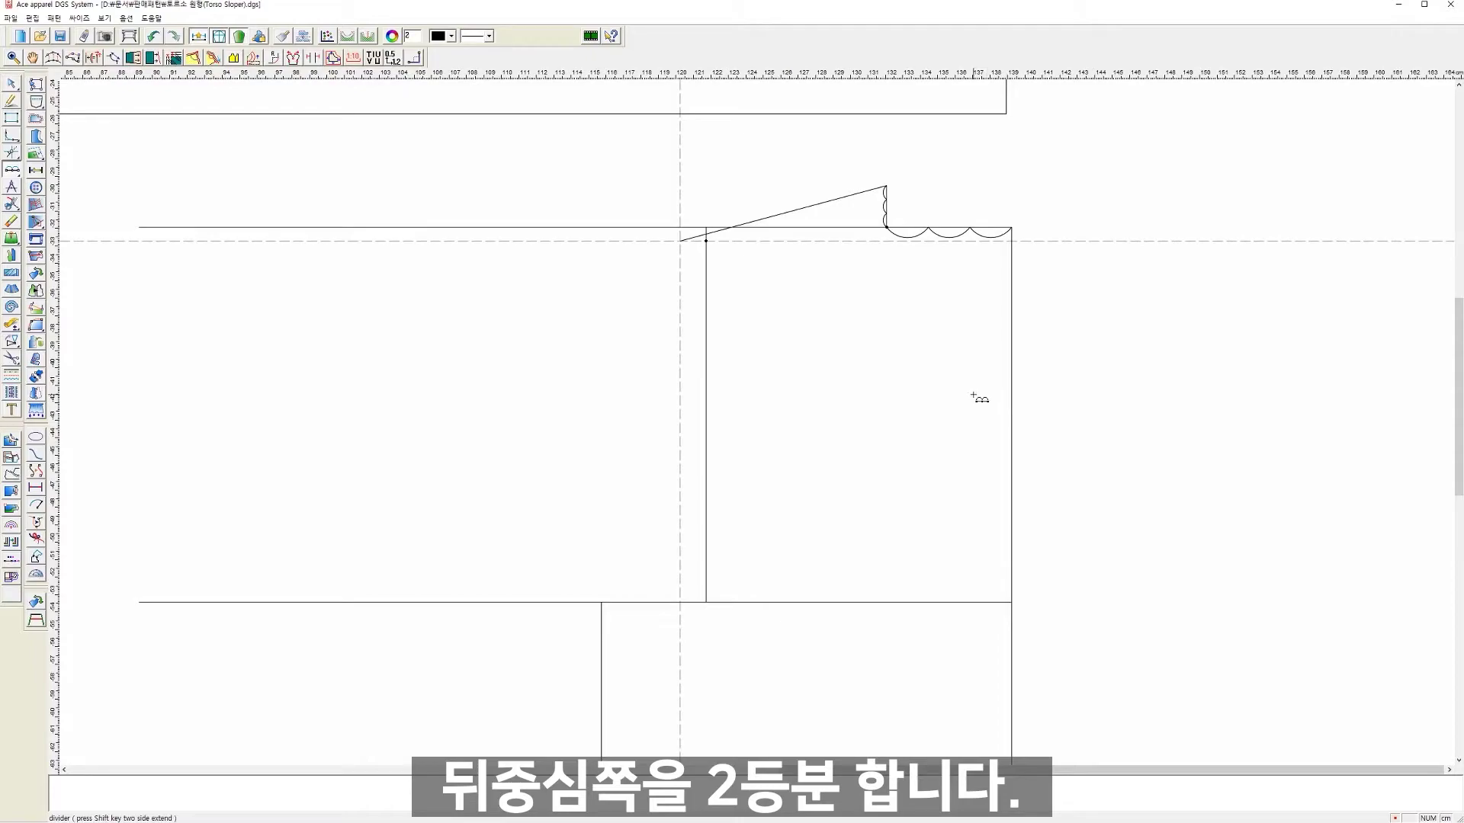
Step: Split the back centre line in half and draw a horizontal line from its midpoint to the inner vertical
{"action": "left_click", "coordinate": [1013, 602]}
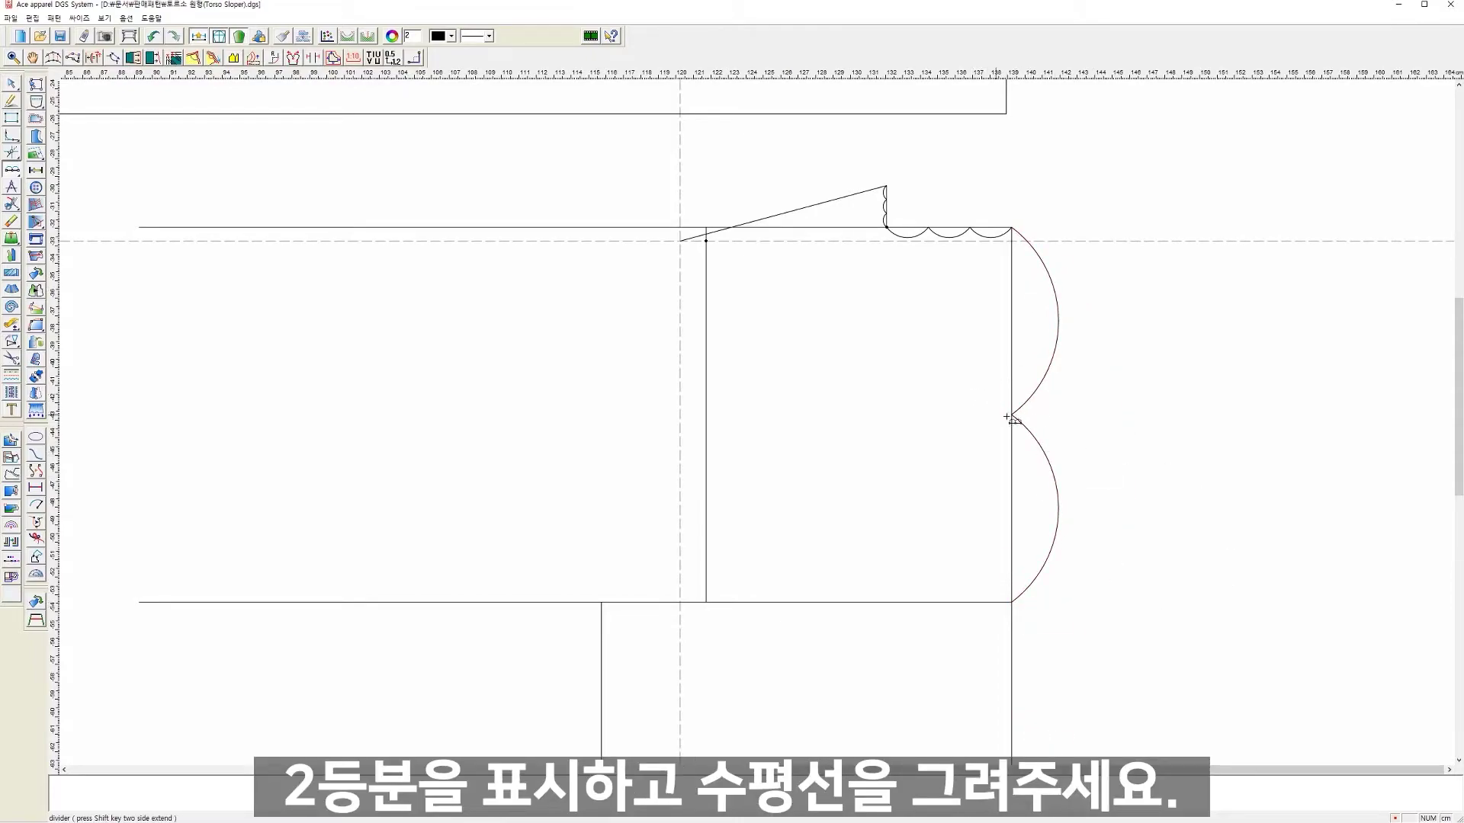
{"action": "right_click", "coordinate": [1127, 419]}
{"action": "left_click", "coordinate": [1150, 419]}
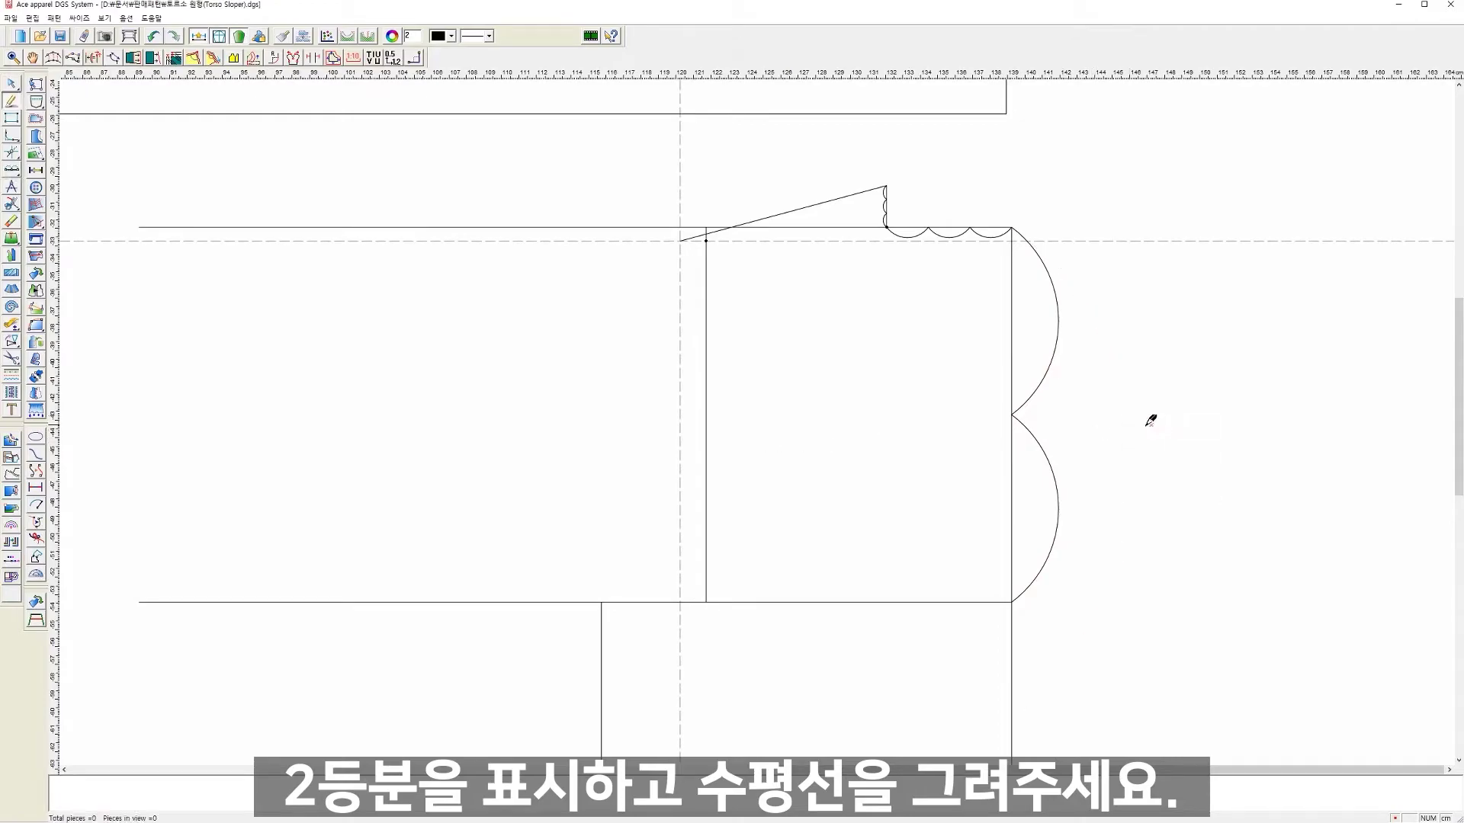
{"action": "left_click", "coordinate": [1011, 415]}
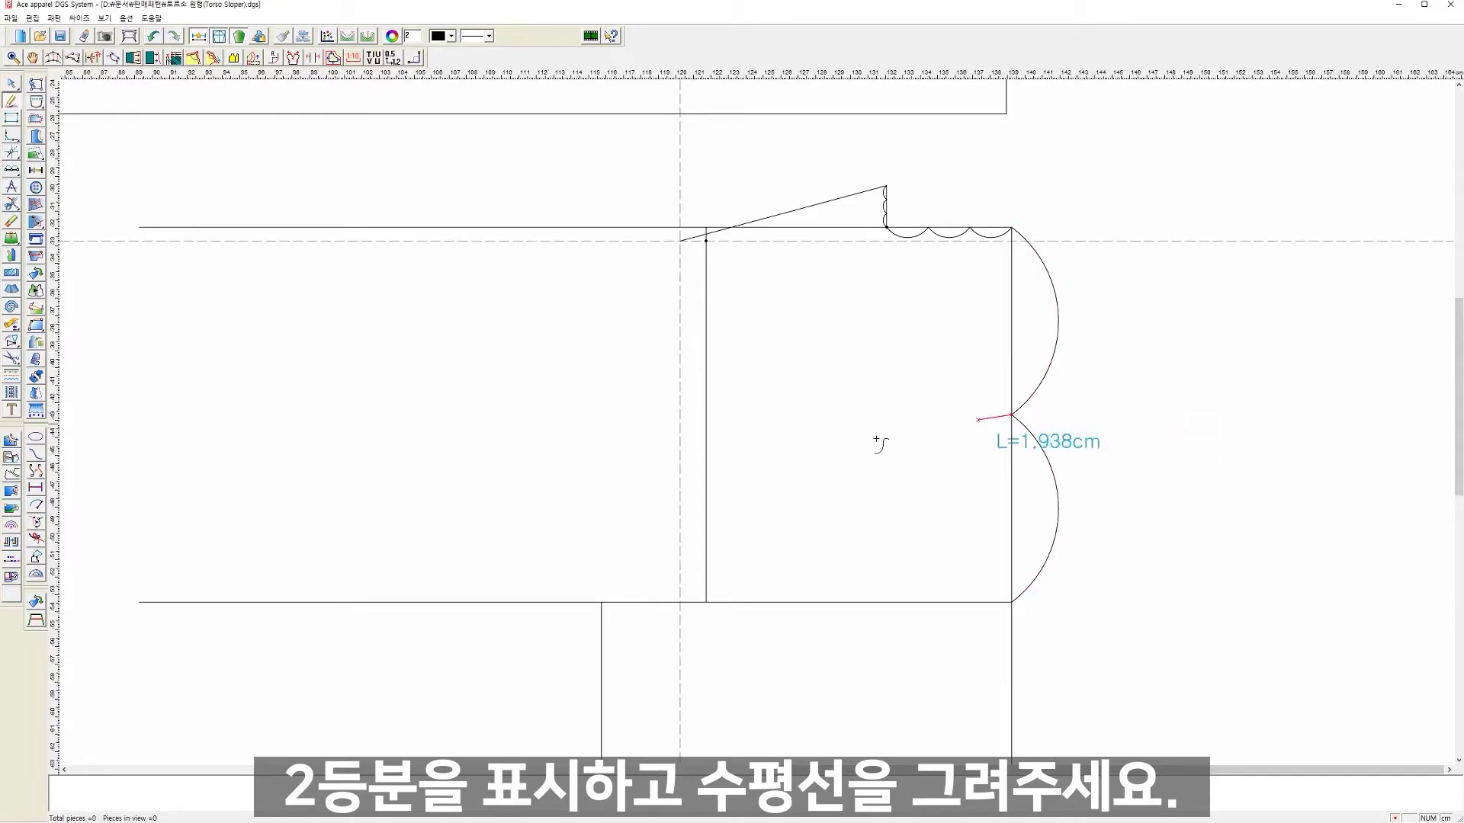
{"action": "left_click", "coordinate": [730, 415]}
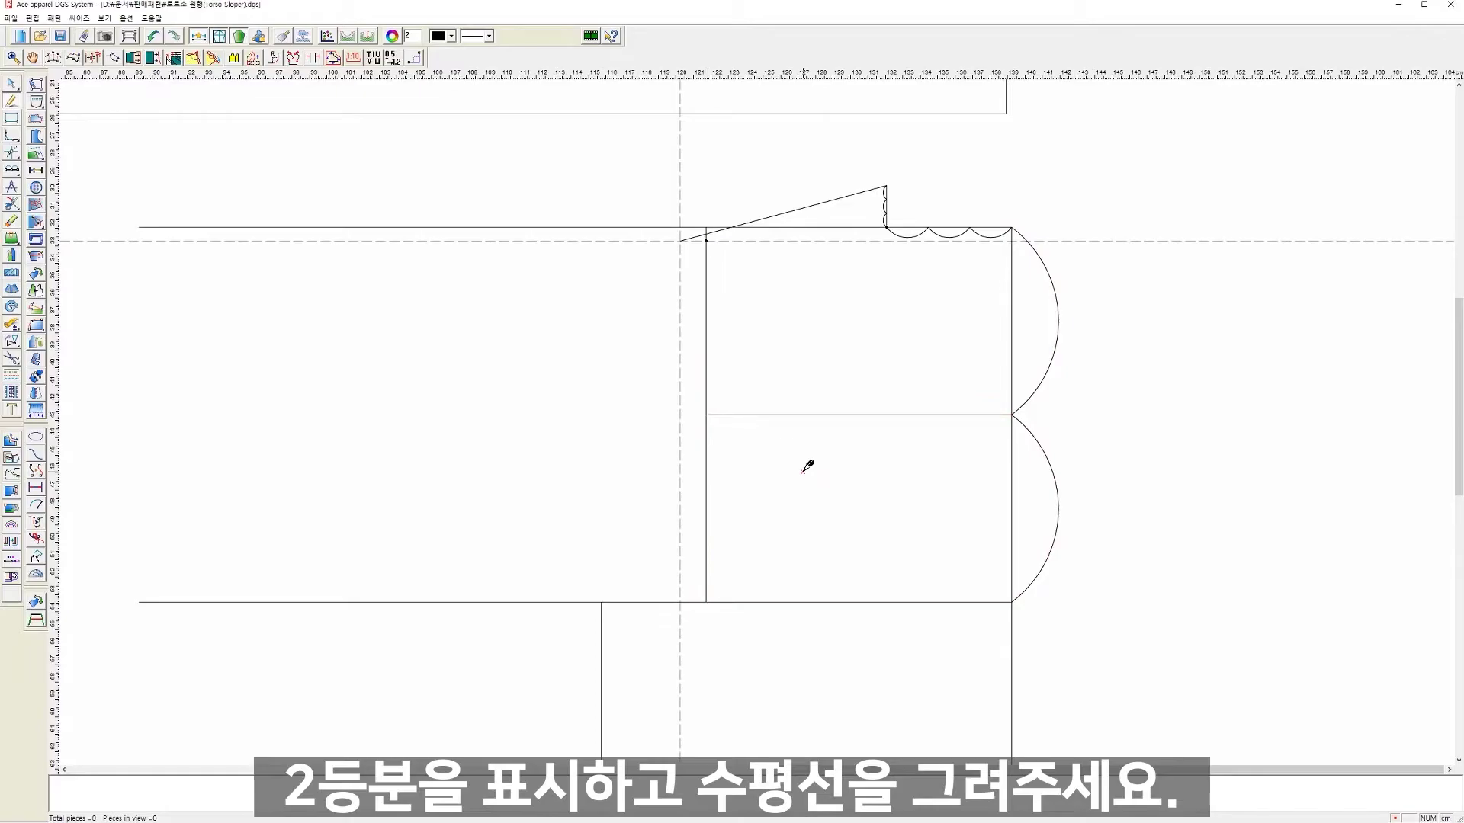
Step: Re-measure one third of the raised neck segment as 0.796 cm
{"action": "right_click", "coordinate": [810, 293]}
{"action": "left_click", "coordinate": [832, 320]}
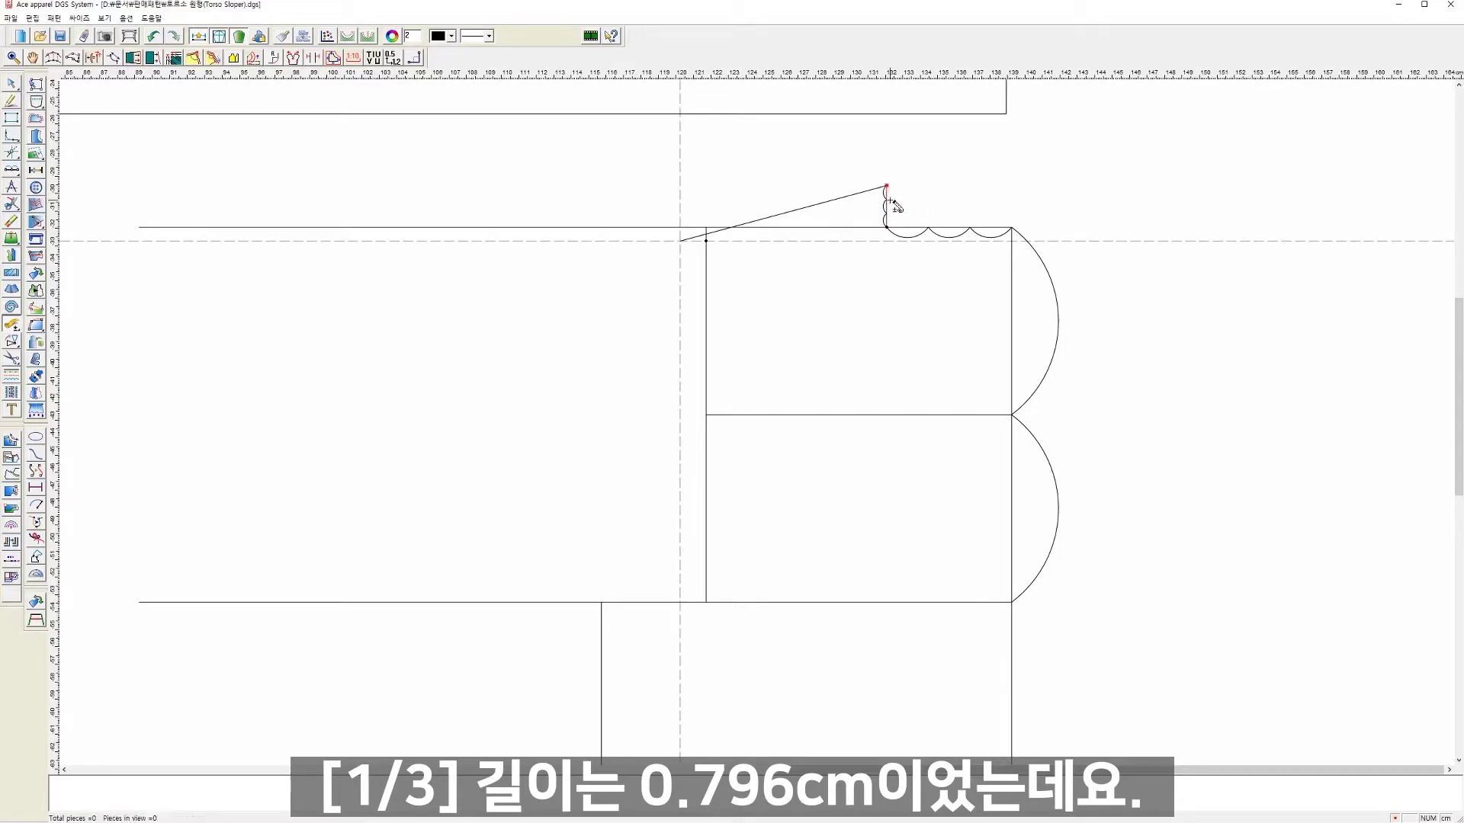
{"action": "left_click", "coordinate": [893, 203]}
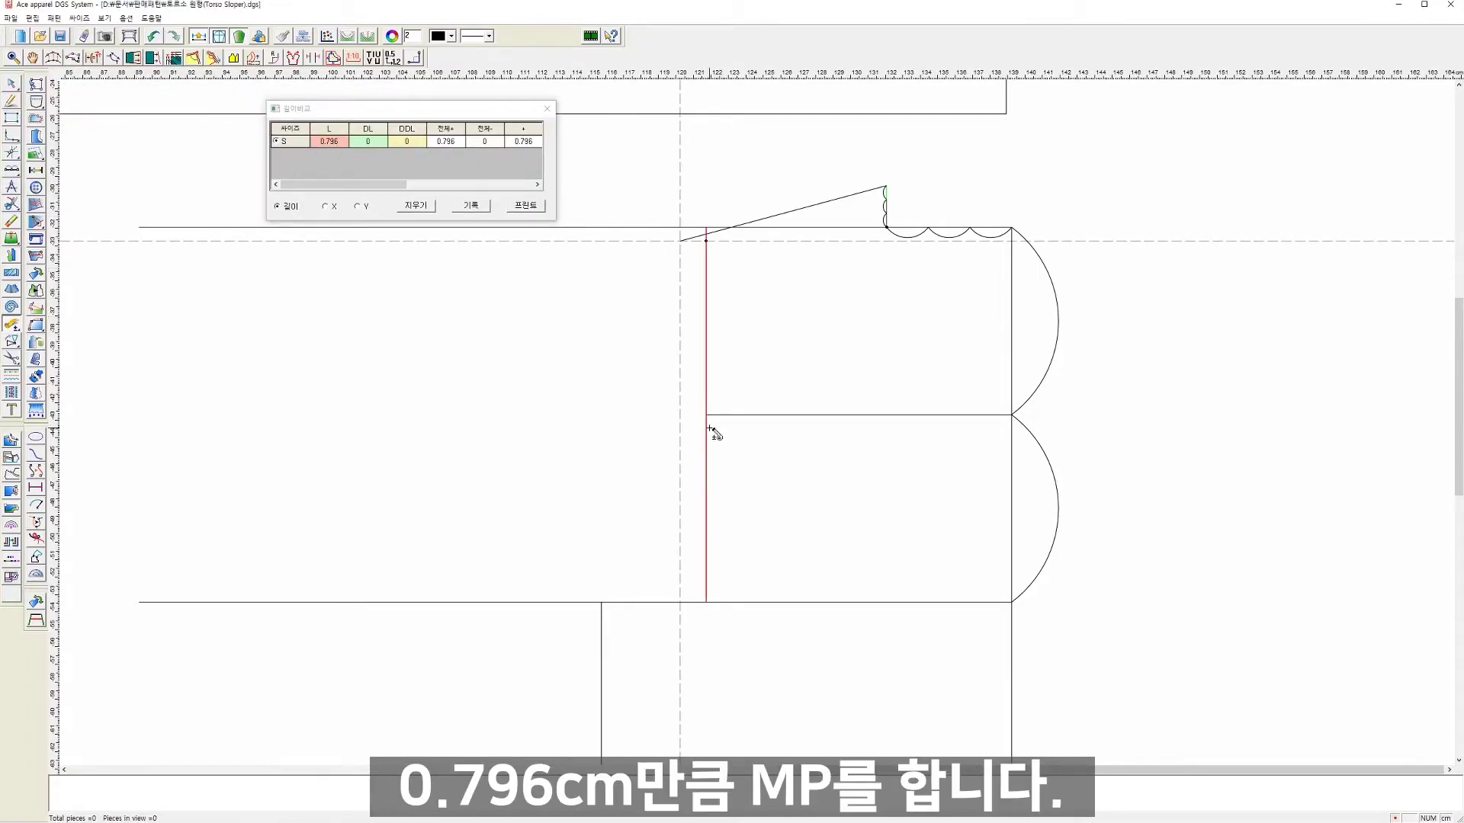
{"action": "left_click", "coordinate": [546, 108]}
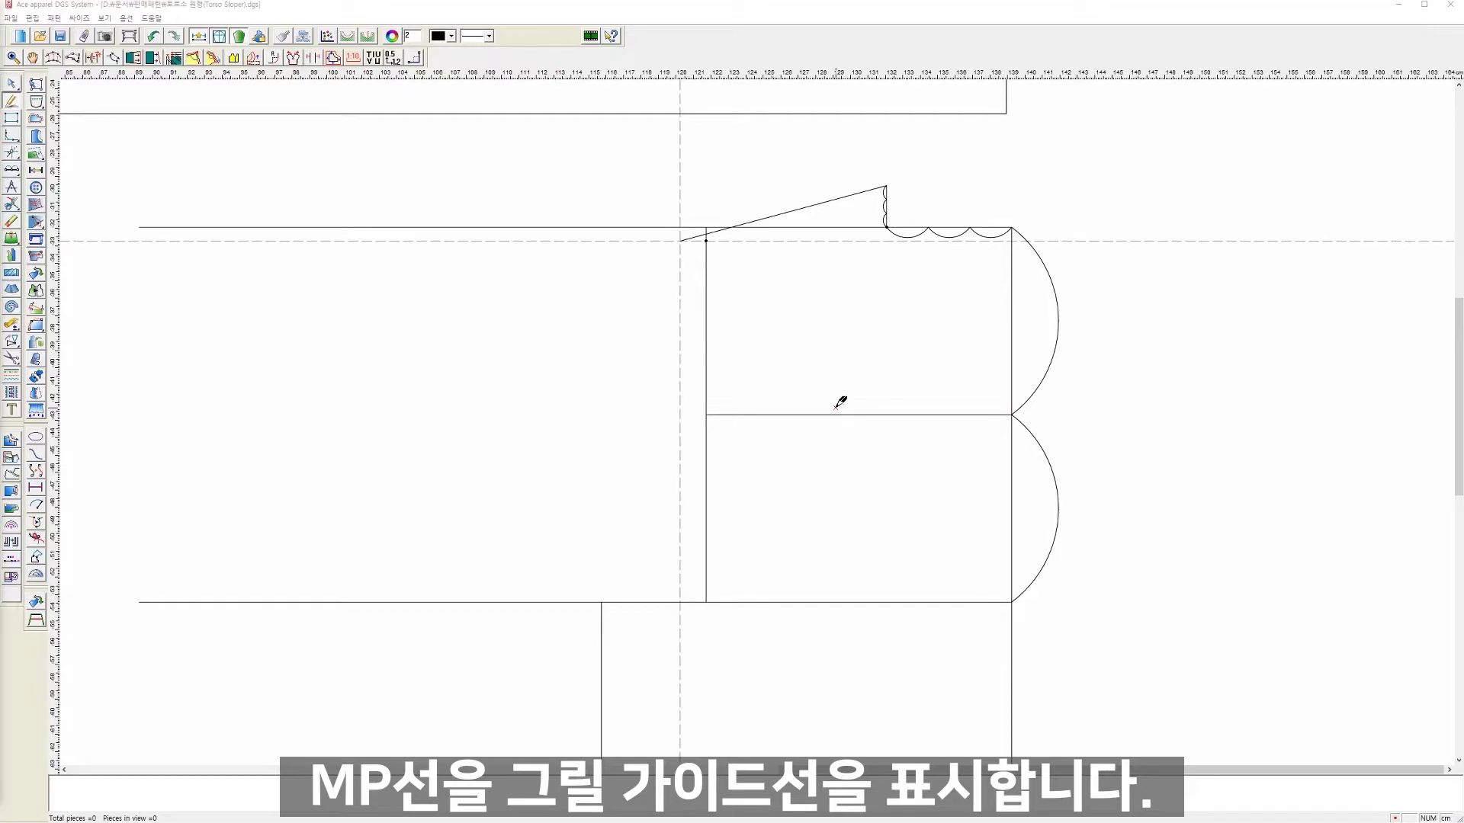
Step: Divide the shoulder line and the bottom chest line each into two halves
{"action": "right_click", "coordinate": [835, 267]}
{"action": "left_click", "coordinate": [833, 323]}
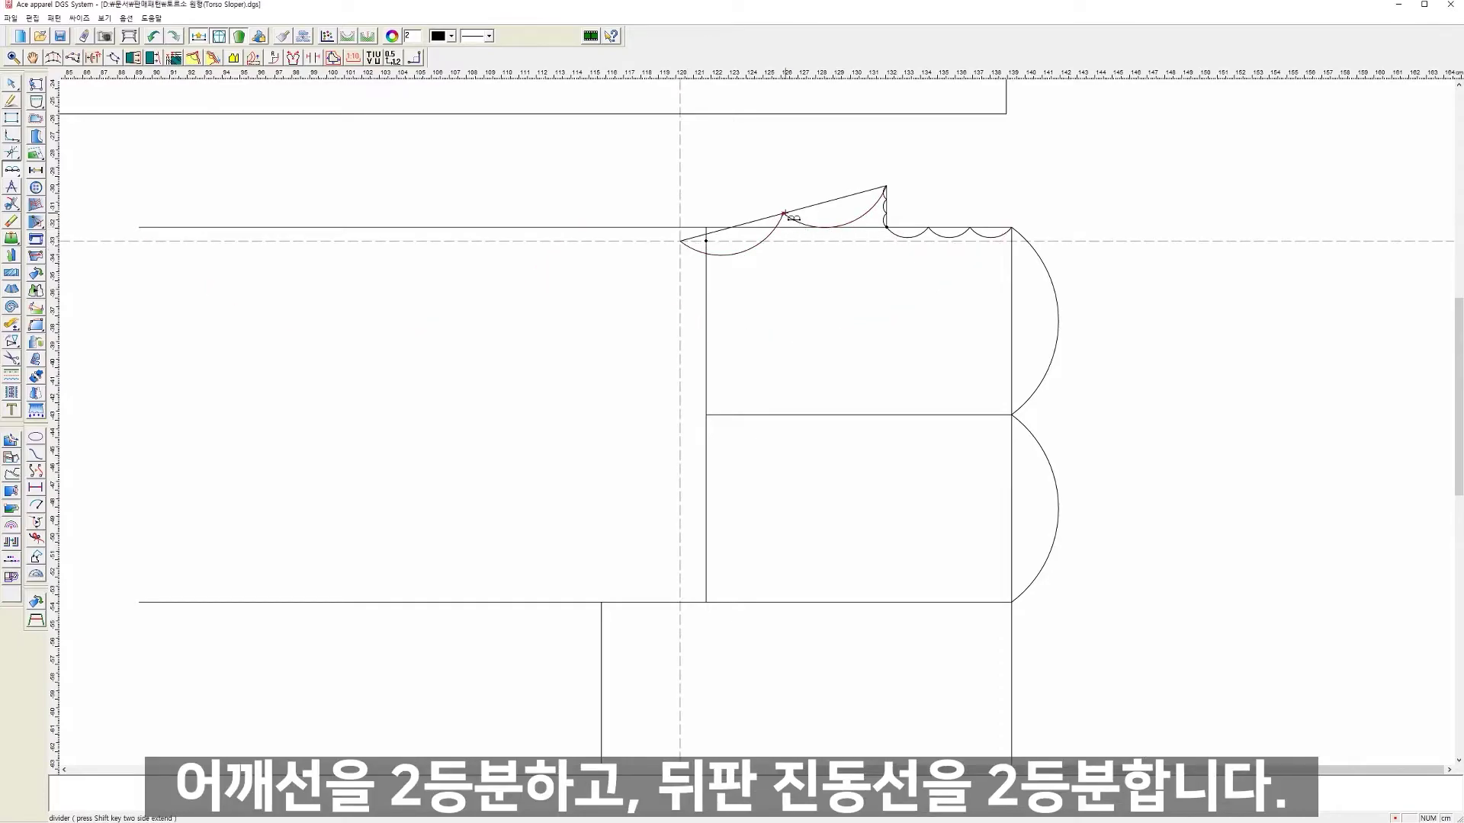
{"action": "left_click", "coordinate": [784, 213]}
{"action": "left_click", "coordinate": [1018, 601]}
{"action": "key", "text": "Escape"}
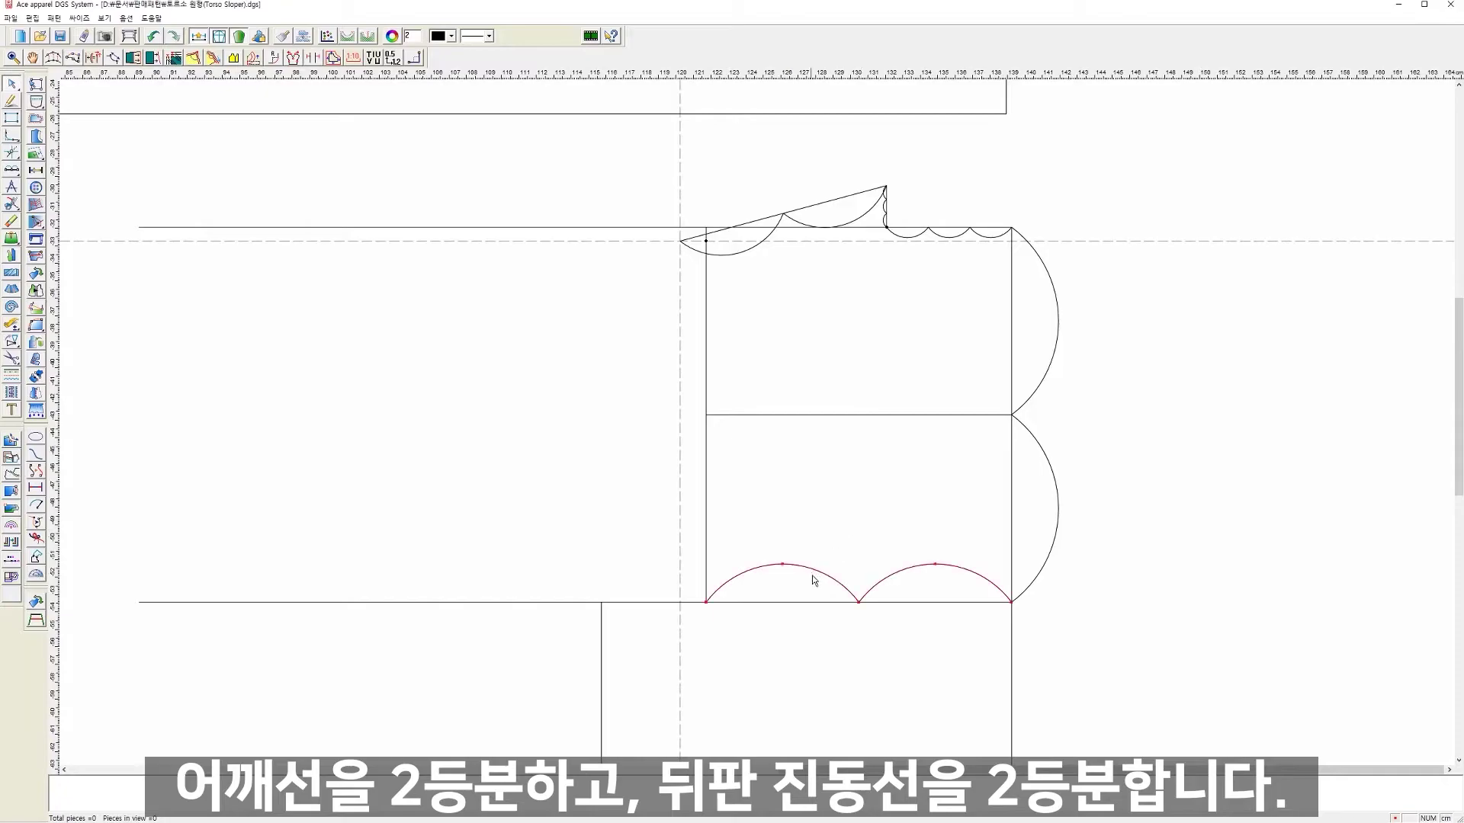
Step: Mark a point 1 cm inward from the shoulder midpoint
{"action": "right_click", "coordinate": [840, 316]}
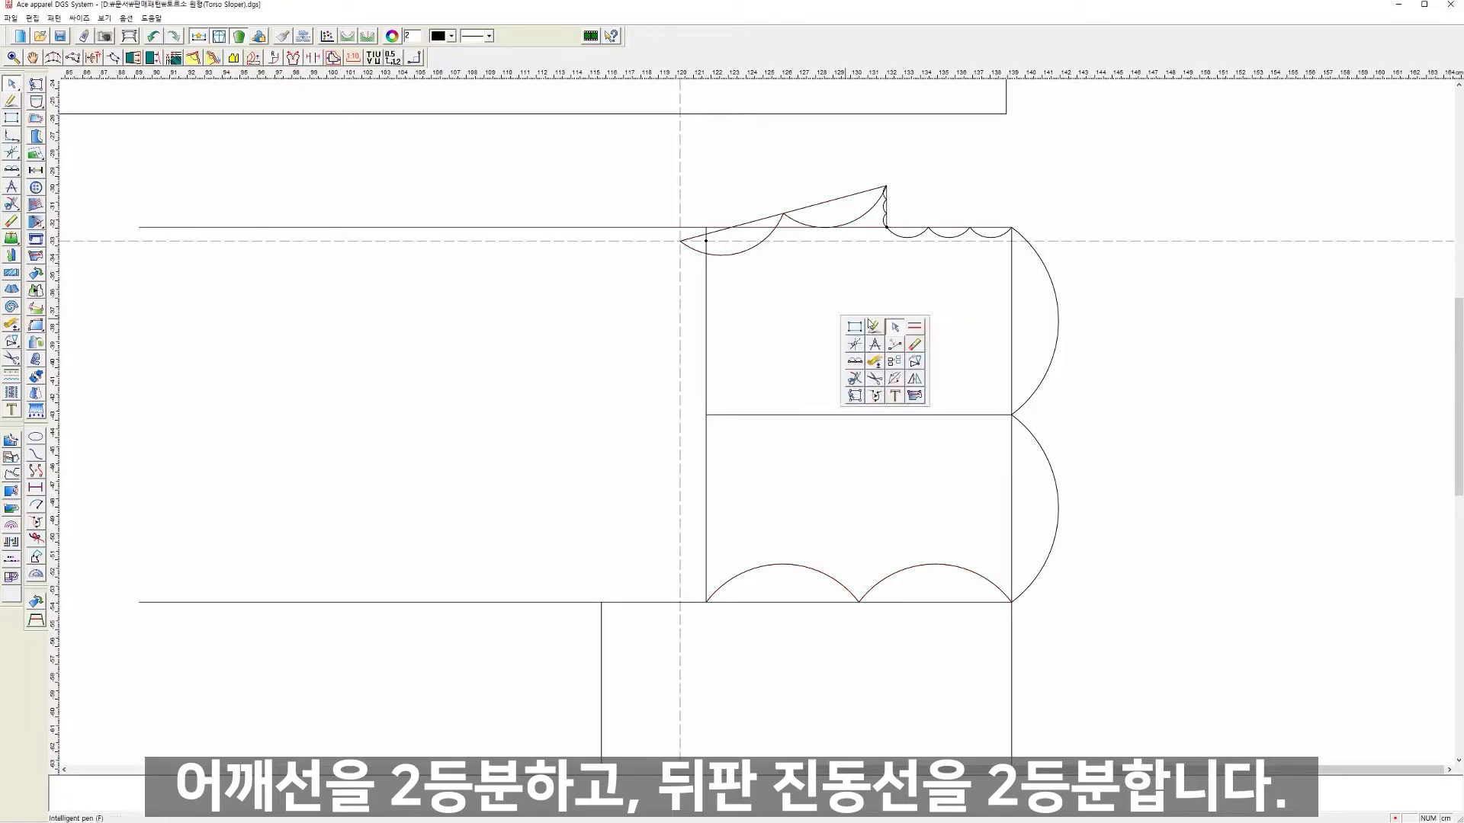
{"action": "left_click", "coordinate": [894, 344]}
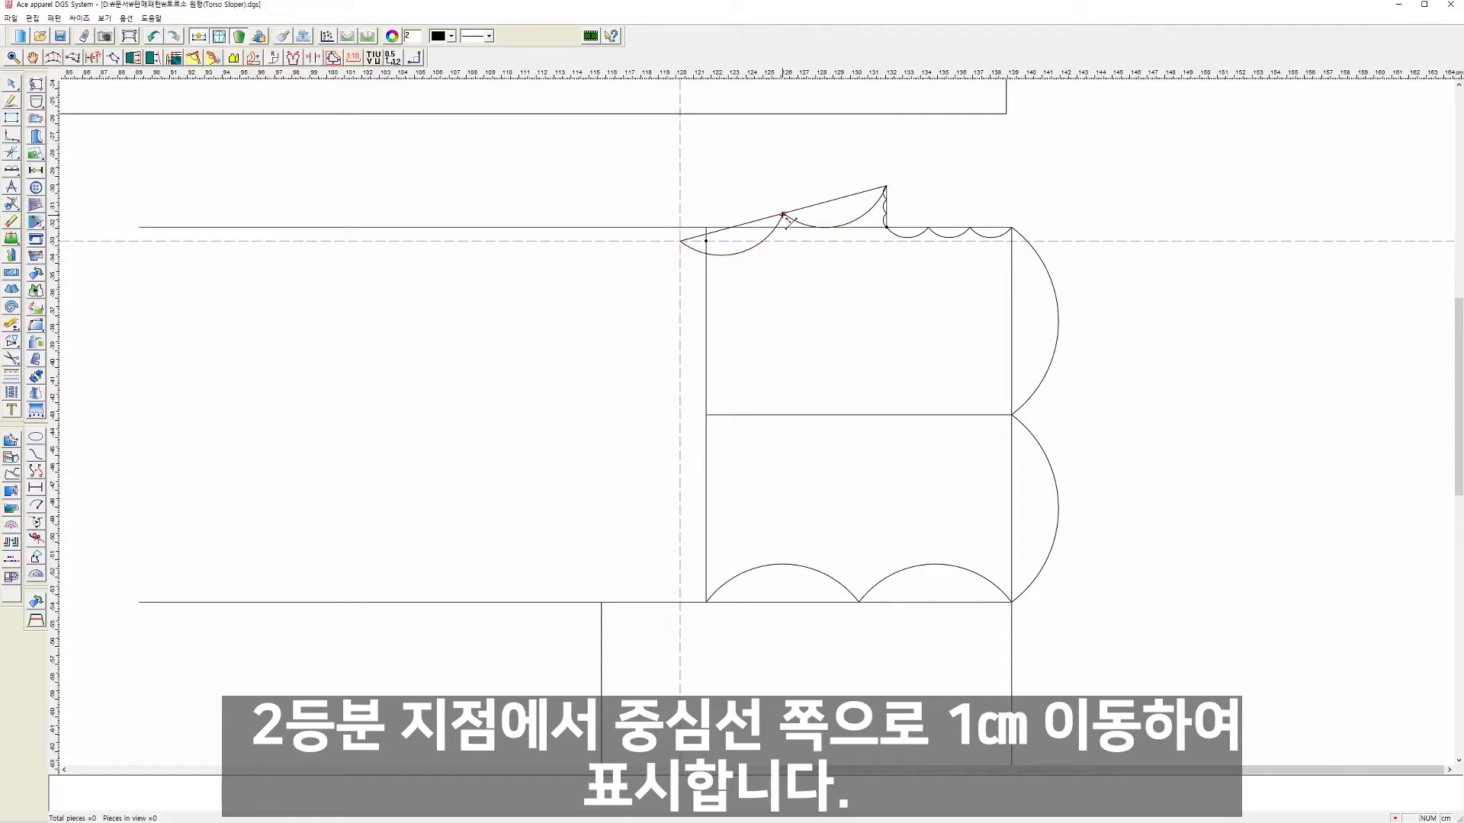
{"action": "left_click", "coordinate": [795, 211]}
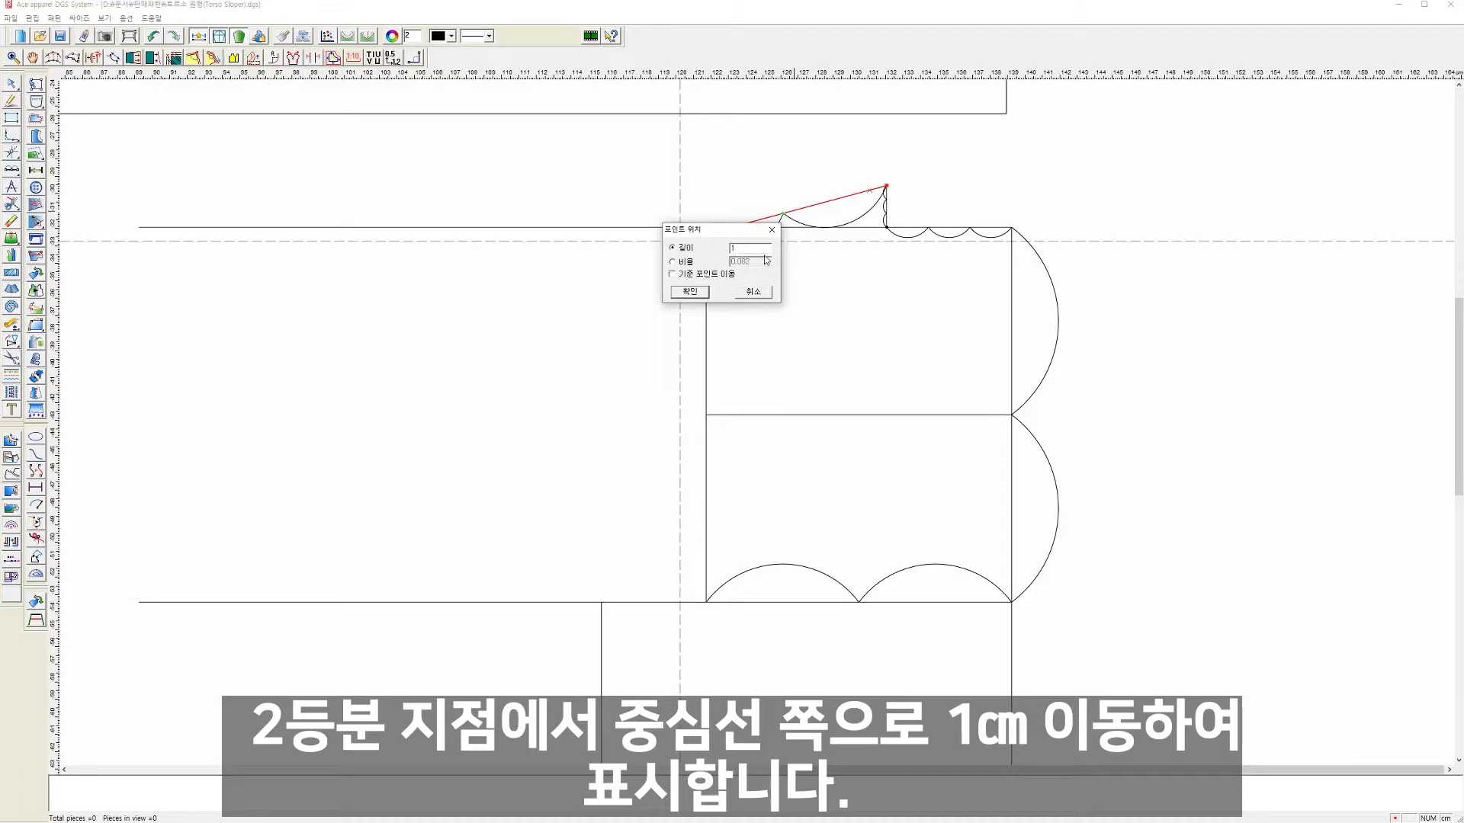
{"action": "left_click", "coordinate": [700, 276]}
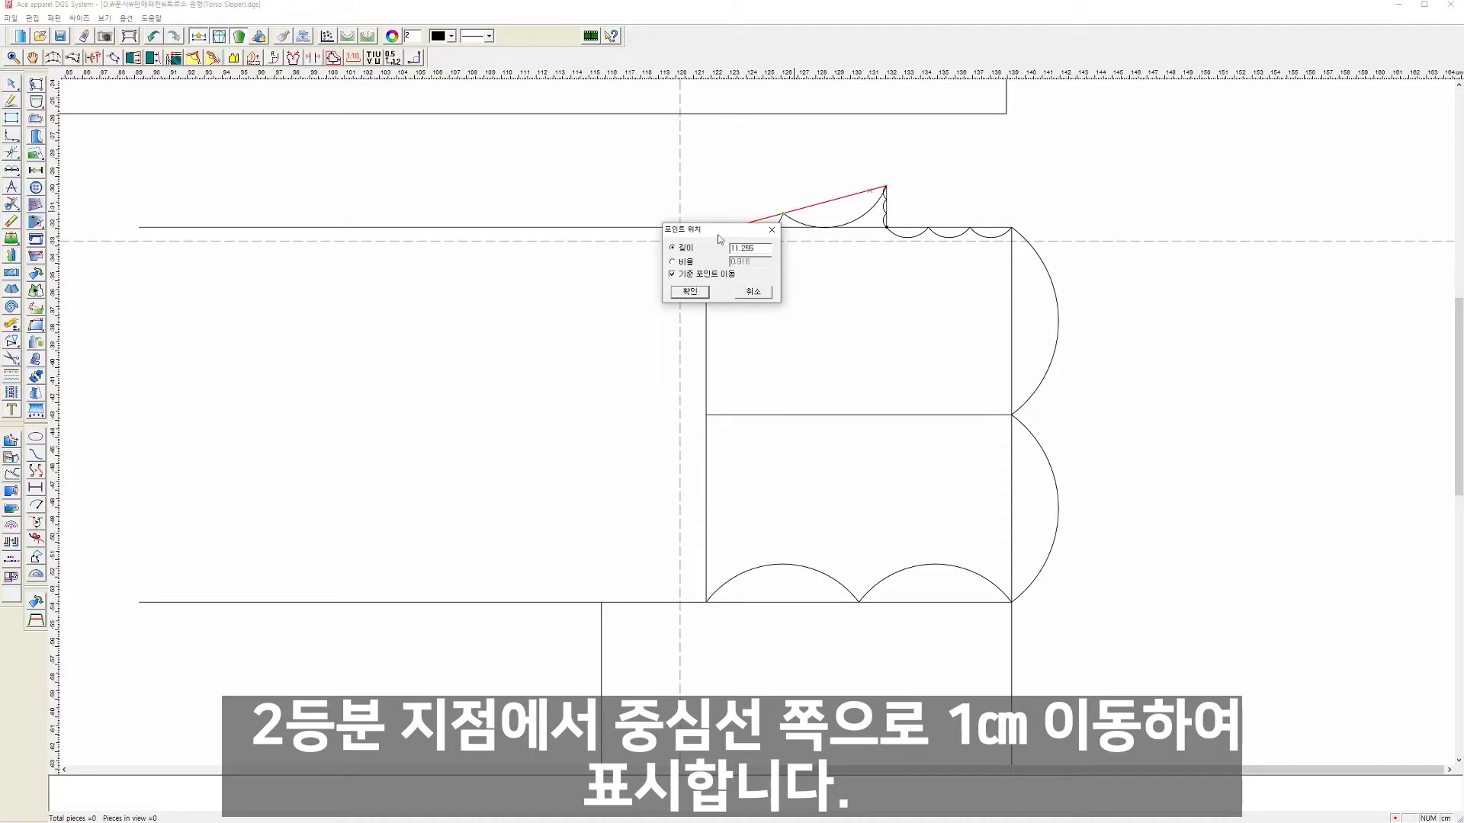
{"action": "left_click", "coordinate": [750, 293]}
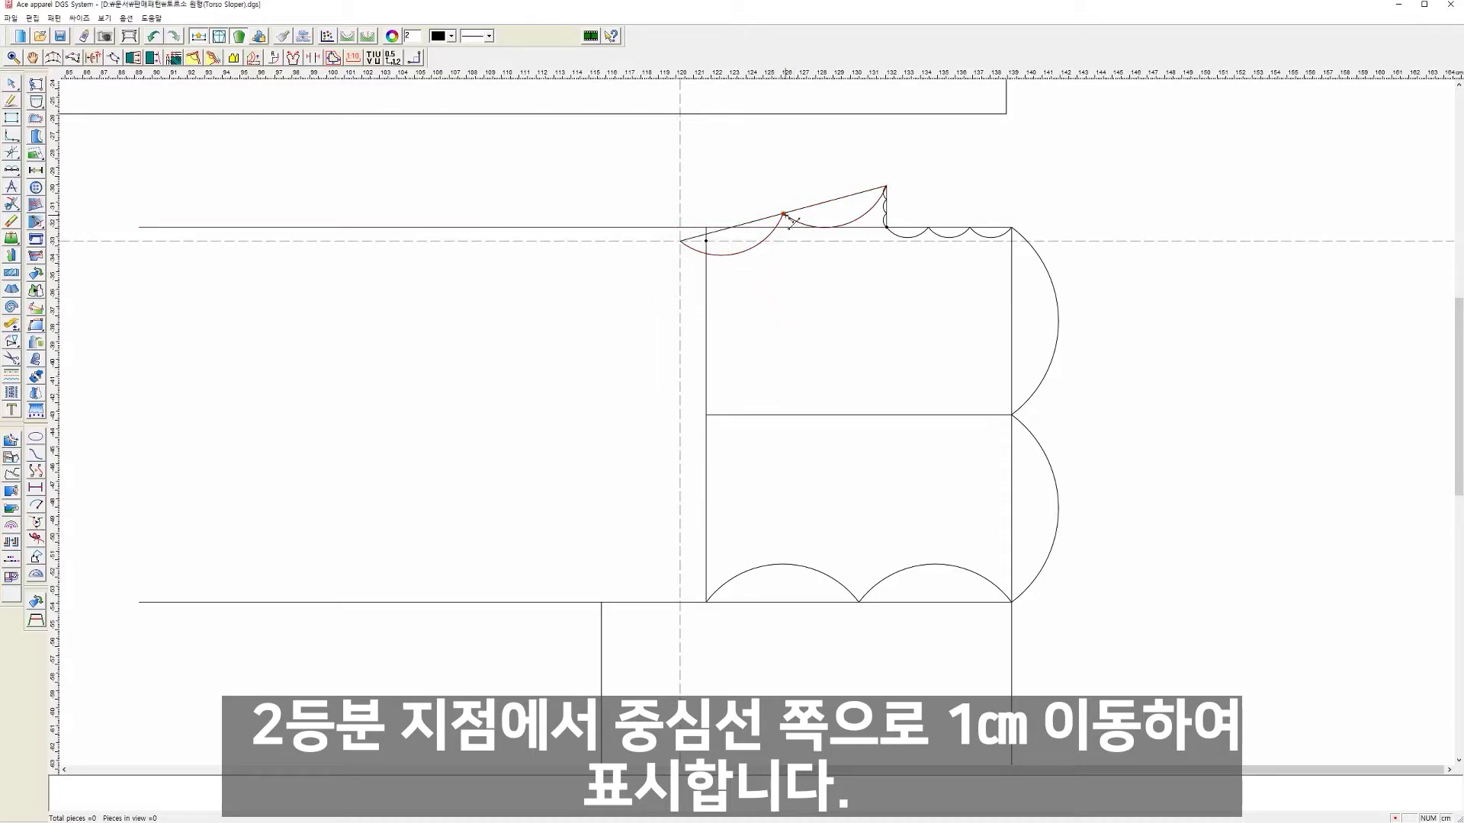
{"action": "left_click", "coordinate": [802, 213]}
{"action": "left_click", "coordinate": [689, 444]}
{"action": "left_click", "coordinate": [794, 211]}
{"action": "type", "text": "1"}
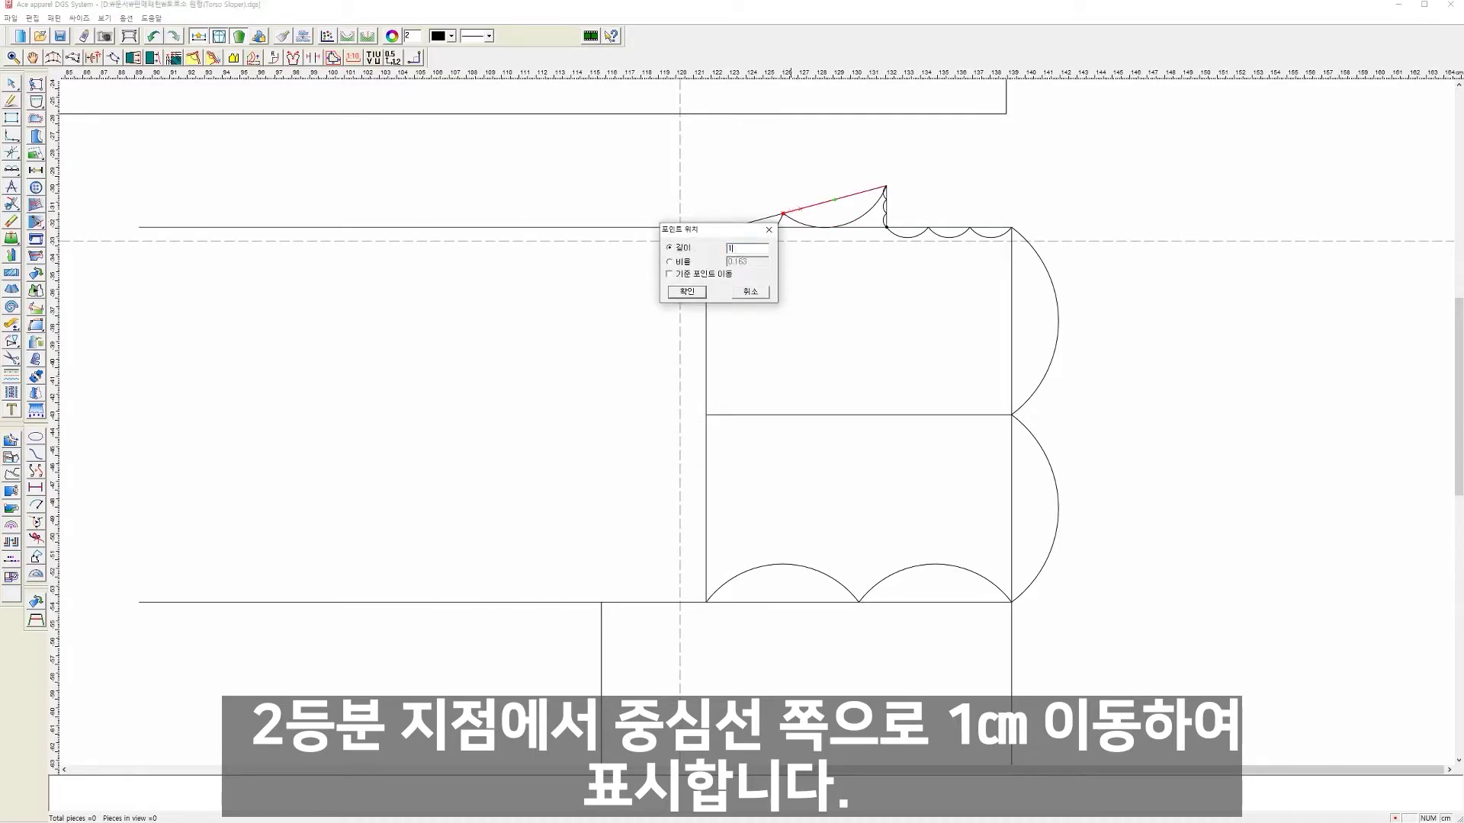
{"action": "left_click", "coordinate": [690, 292]}
Step: Draw a line from the 1 cm shoulder point down to the lower midpoint
{"action": "right_click", "coordinate": [840, 353]}
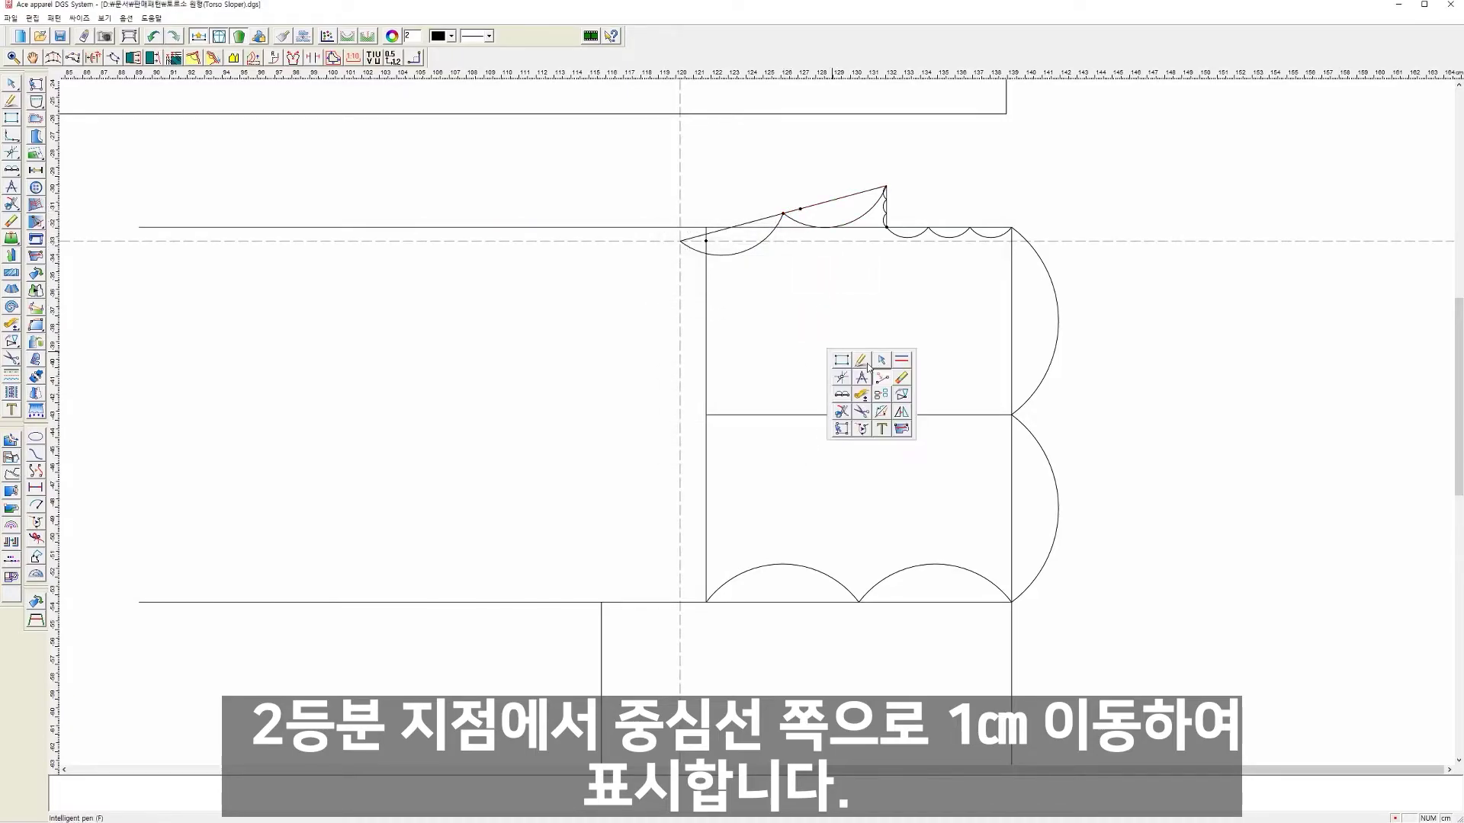
{"action": "left_click", "coordinate": [850, 356]}
{"action": "left_click", "coordinate": [800, 209]}
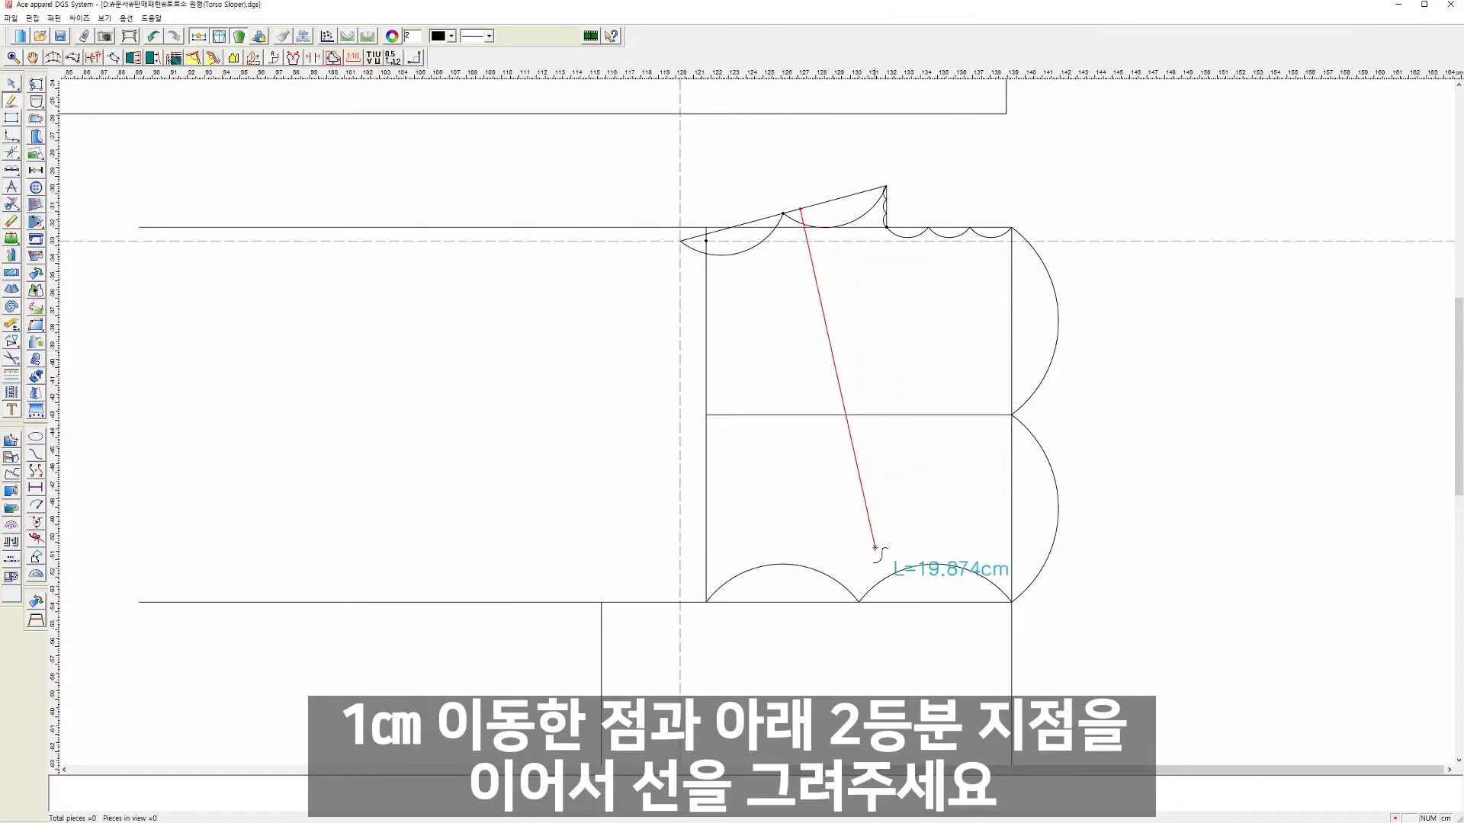
{"action": "left_click", "coordinate": [860, 602]}
{"action": "right_click", "coordinate": [892, 501]}
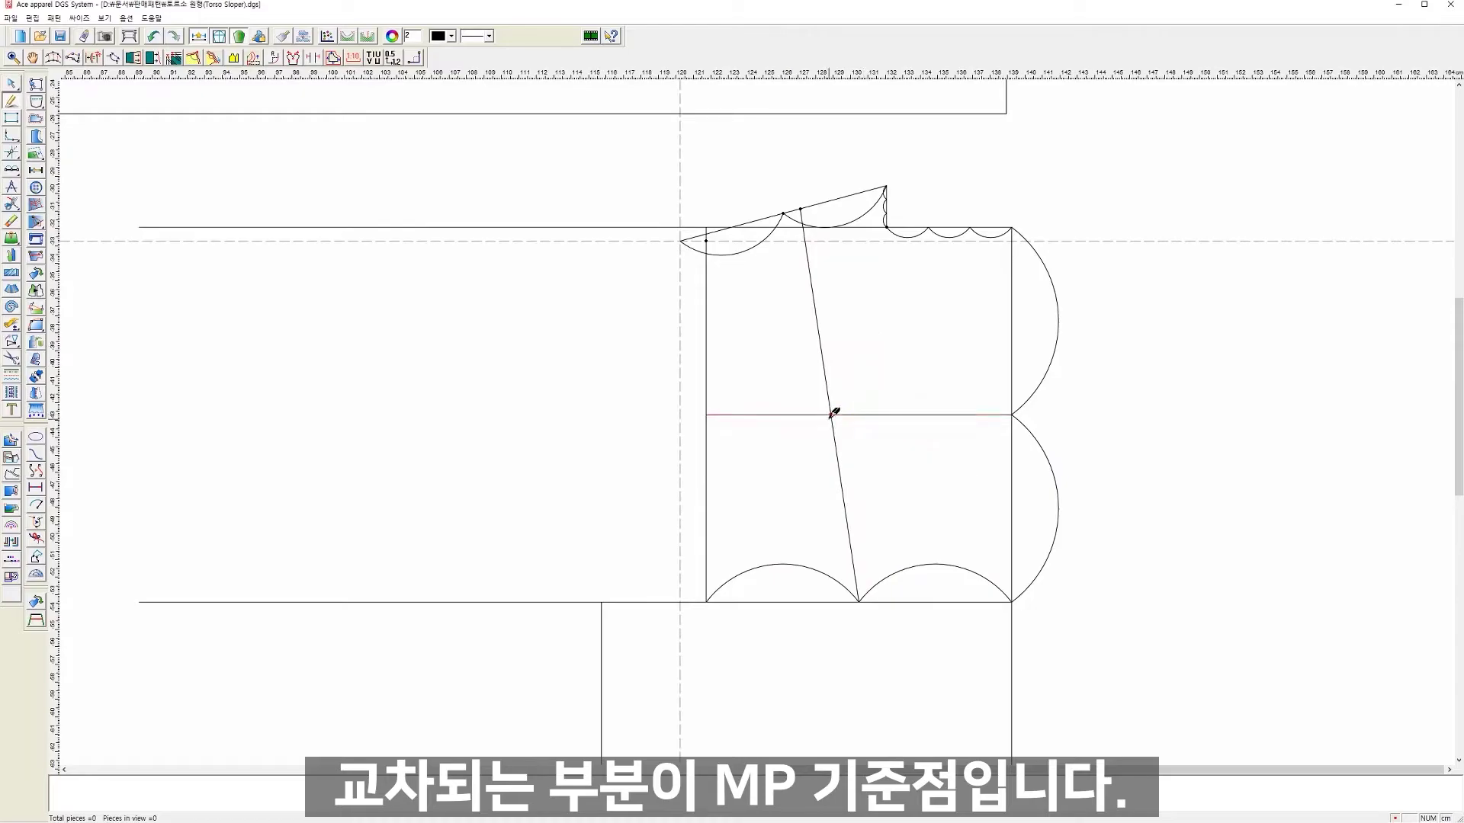
Step: Mark a point 0.796 cm below the middle line and join it to MP
{"action": "left_click", "coordinate": [840, 410]}
{"action": "left_click", "coordinate": [741, 415]}
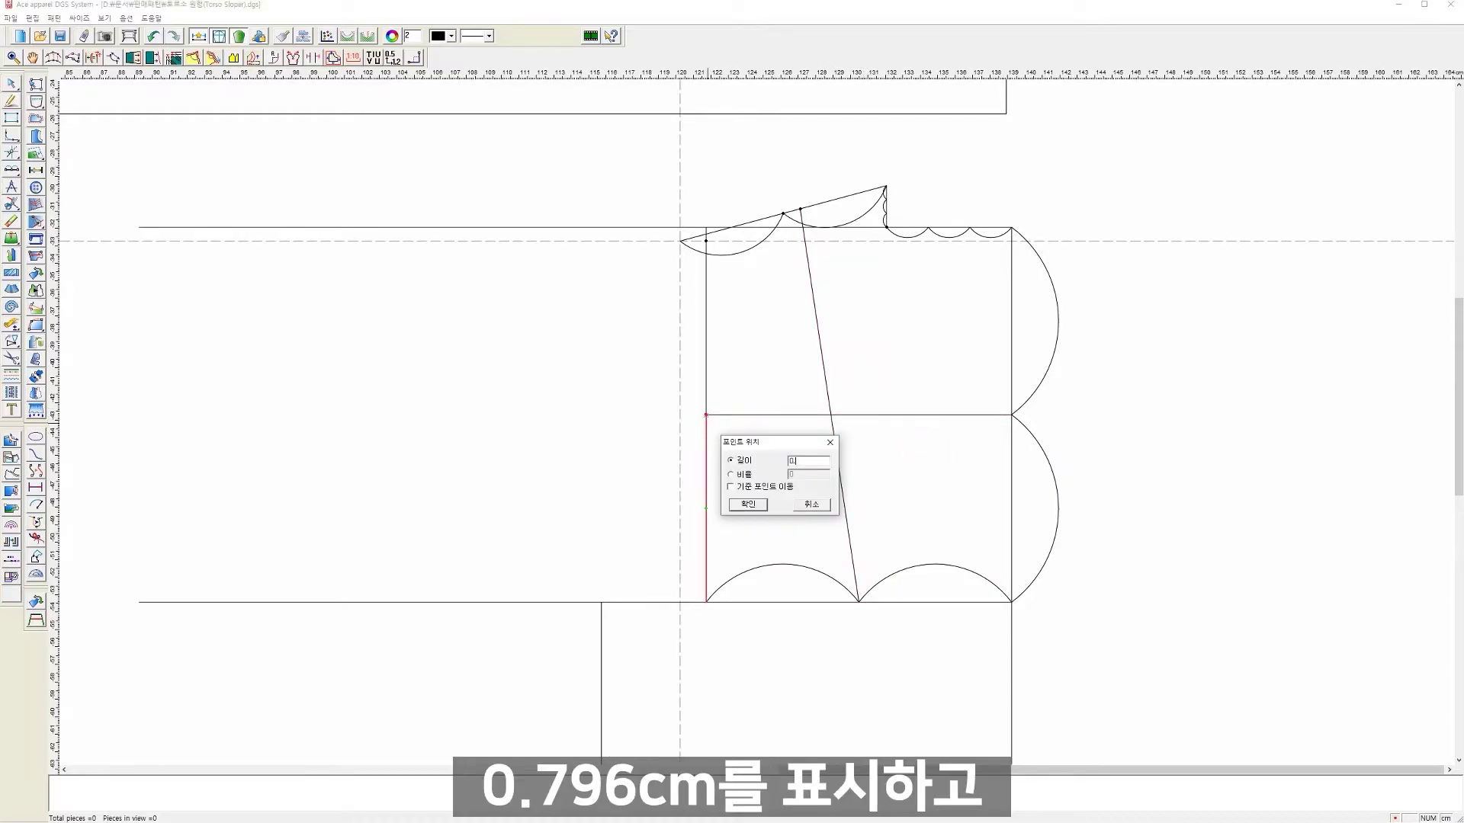
{"action": "left_click", "coordinate": [750, 505]}
{"action": "left_click", "coordinate": [760, 488]}
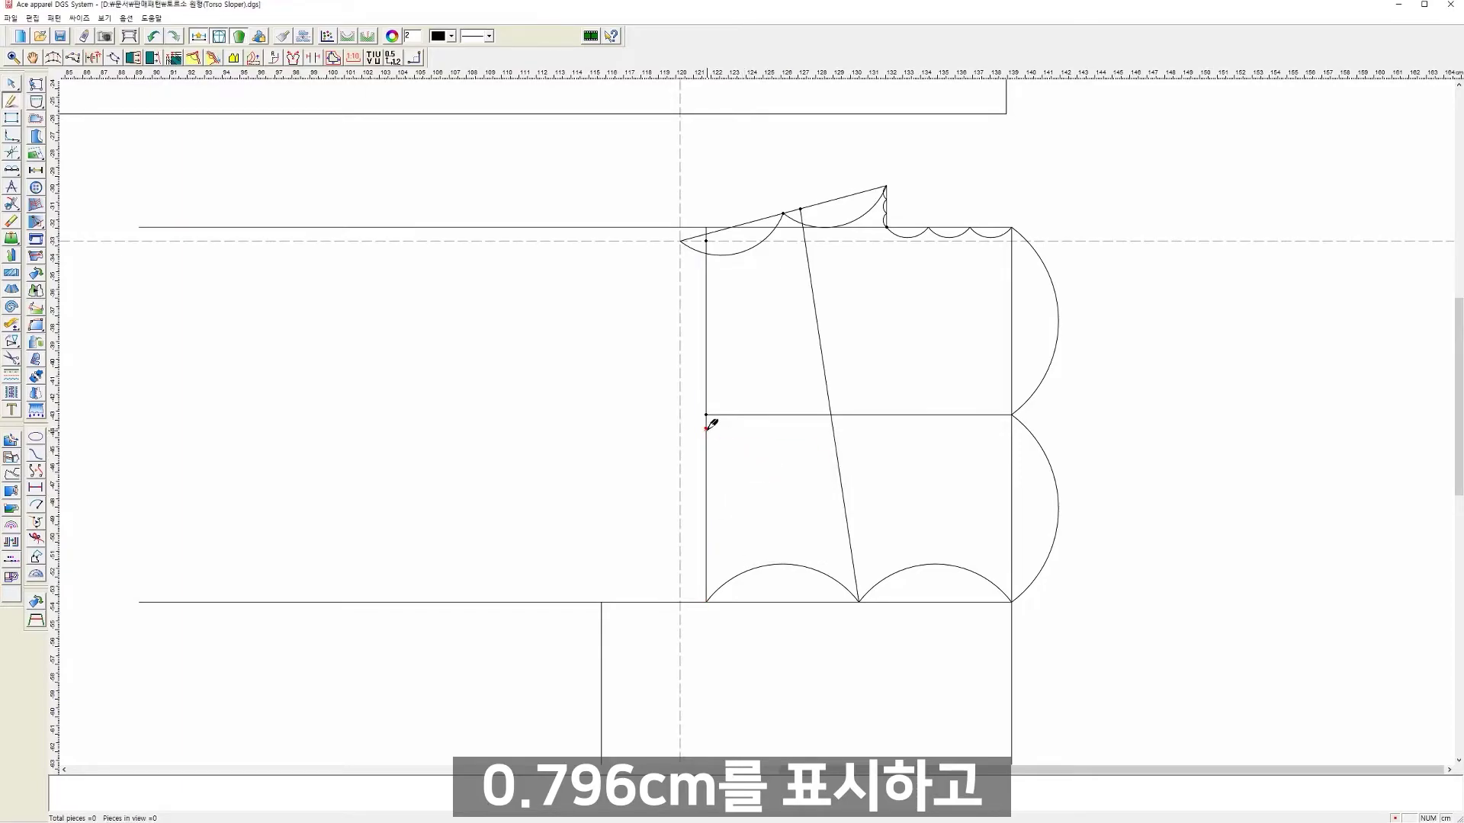
{"action": "left_click", "coordinate": [831, 415]}
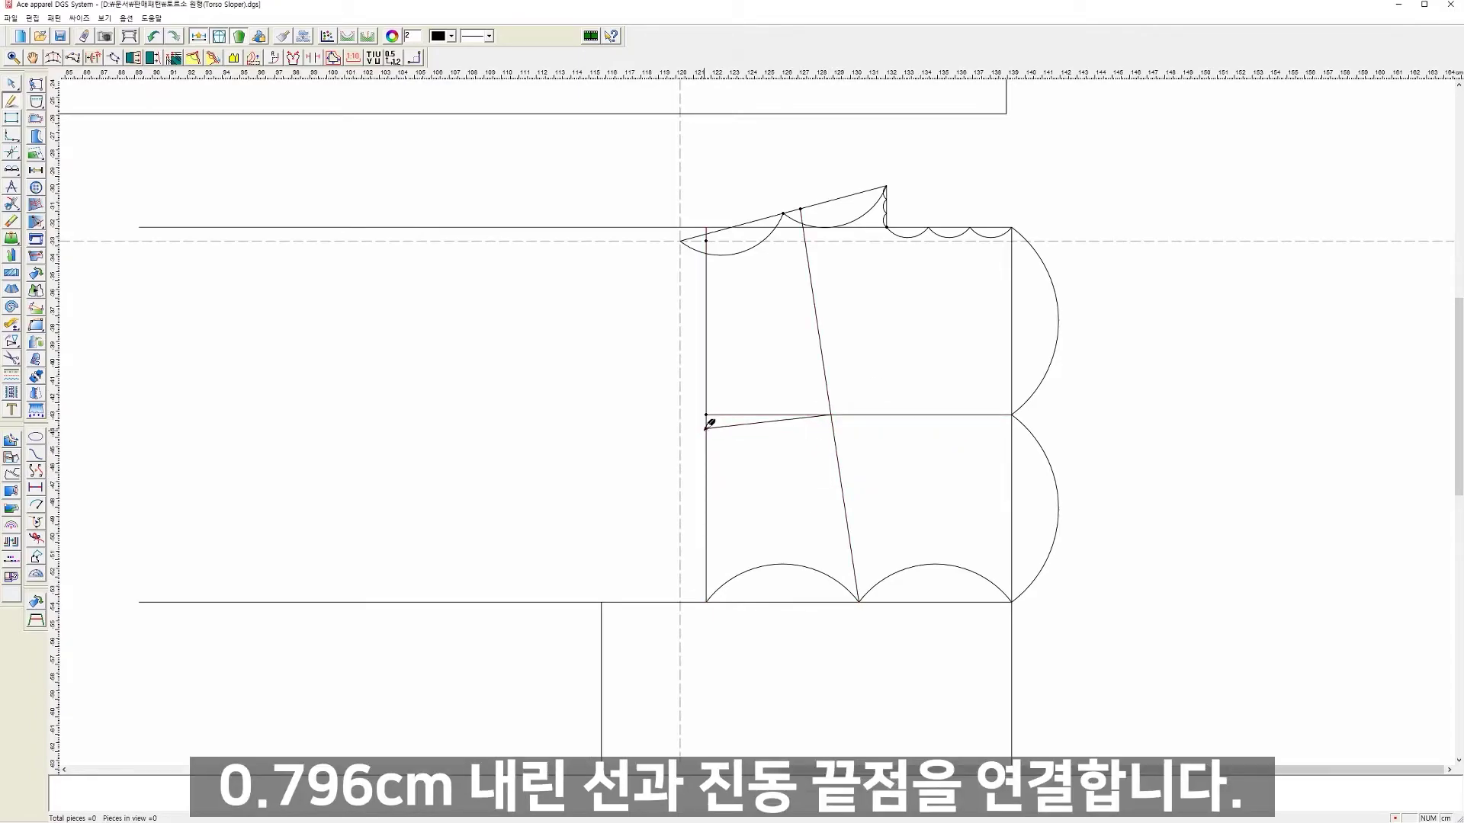
Step: Draw the slanted armhole line to the chest line's outer end, plus a perpendicular corner guide
{"action": "left_click", "coordinate": [706, 428]}
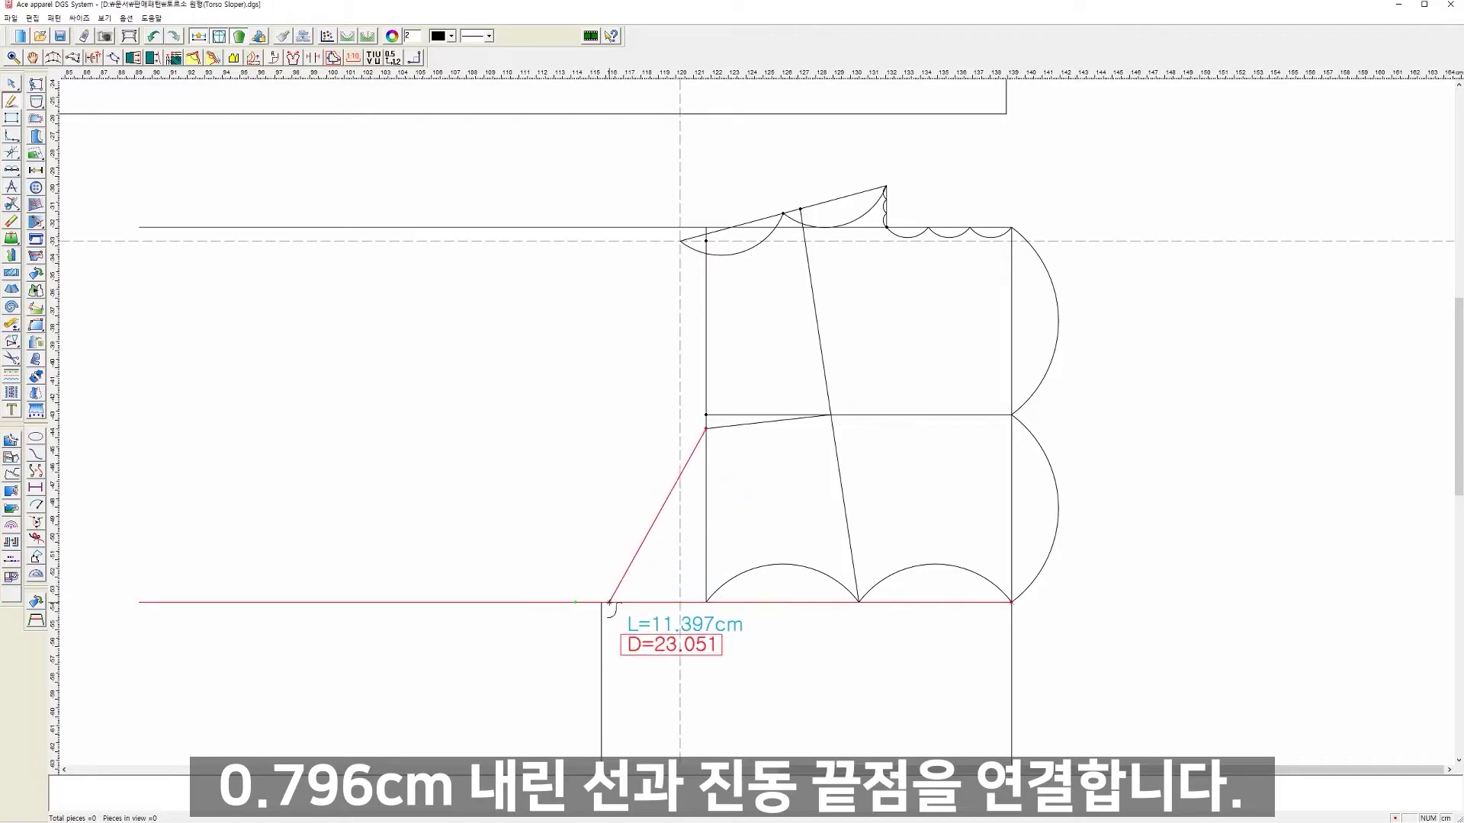
{"action": "left_click", "coordinate": [602, 603]}
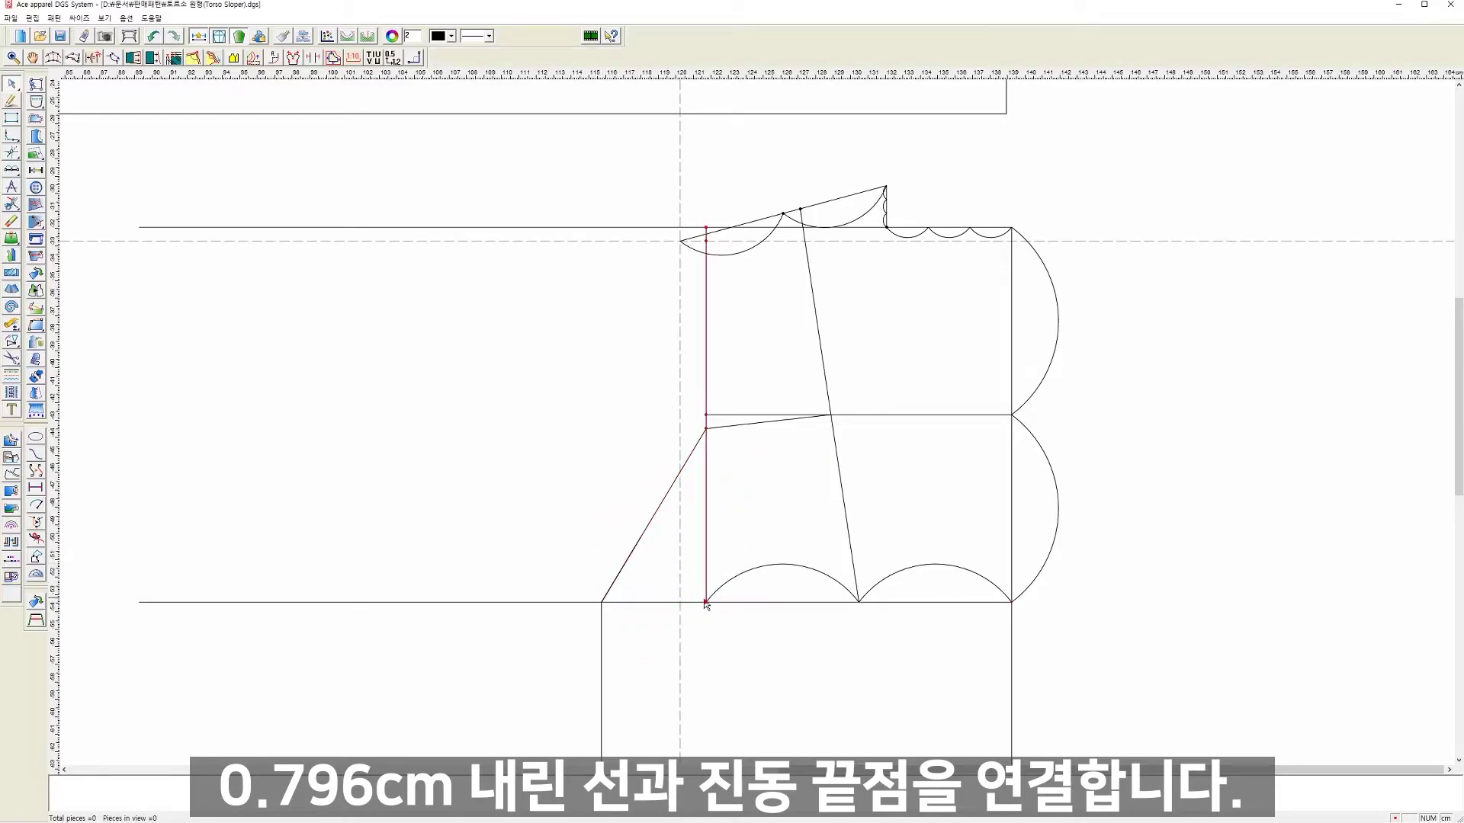
{"action": "left_click", "coordinate": [632, 561]}
{"action": "right_click", "coordinate": [577, 519]}
{"action": "scroll", "coordinate": [577, 519], "scroll_direction": "up", "scroll_amount": 3}
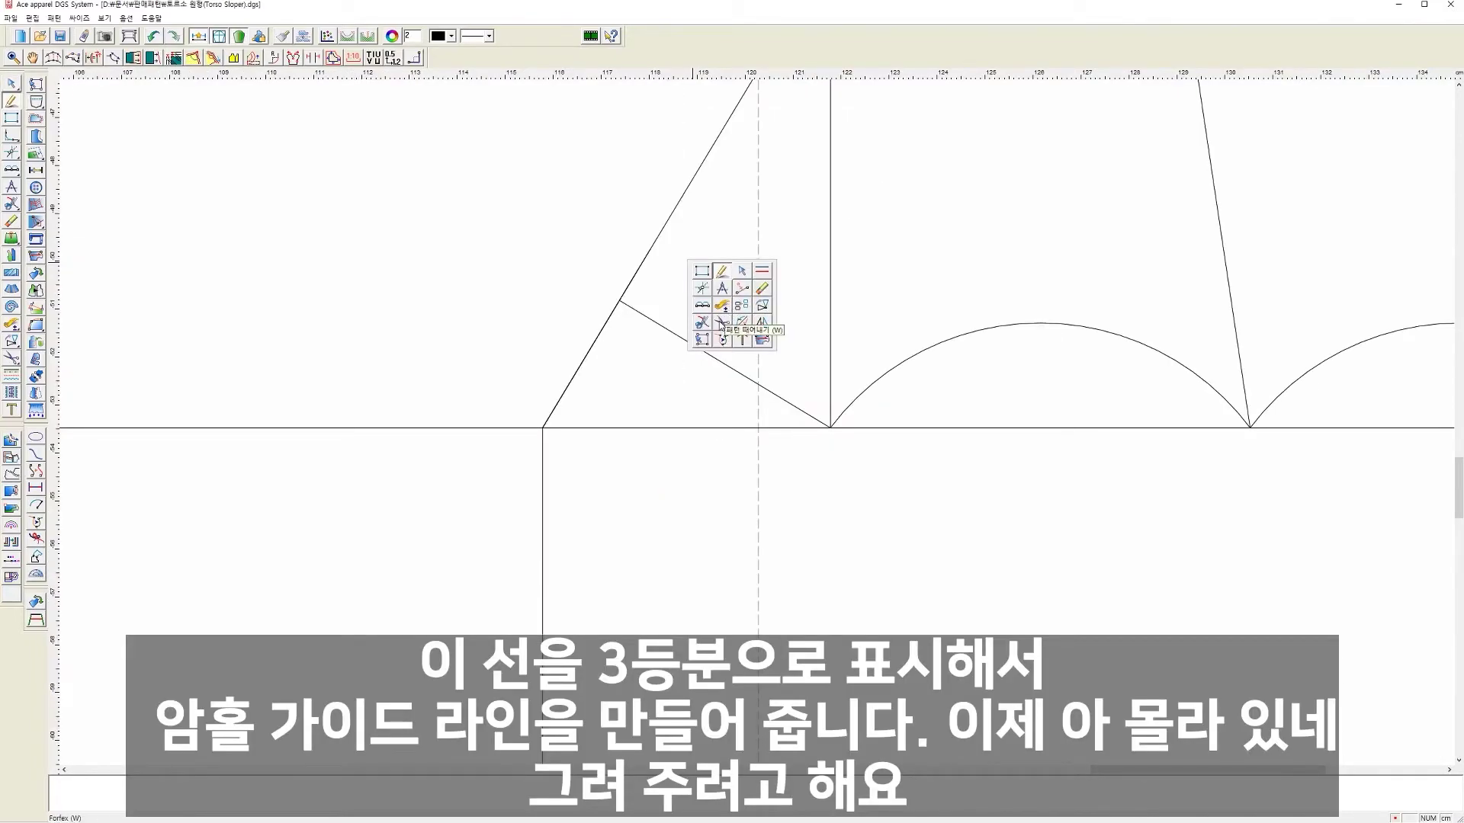
{"action": "left_click", "coordinate": [712, 310]}
Step: Divide the armhole corner guide line into thirds with a Divider count of 3
{"action": "type", "text": "3"}
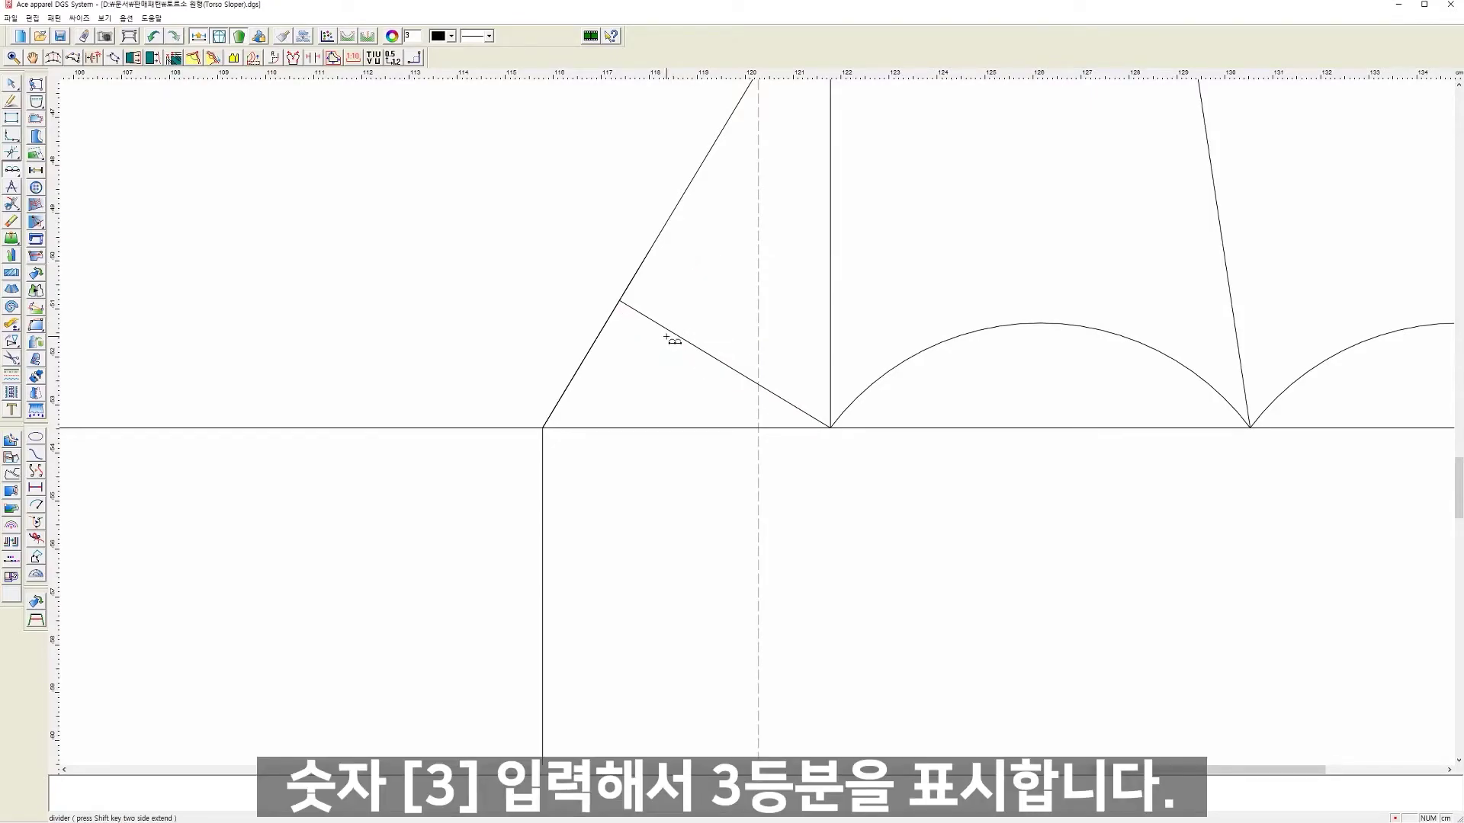
{"action": "left_click", "coordinate": [667, 336]}
{"action": "scroll", "coordinate": [755, 423], "scroll_direction": "down", "scroll_amount": 3}
{"action": "scroll", "coordinate": [755, 423], "scroll_direction": "down", "scroll_amount": 3}
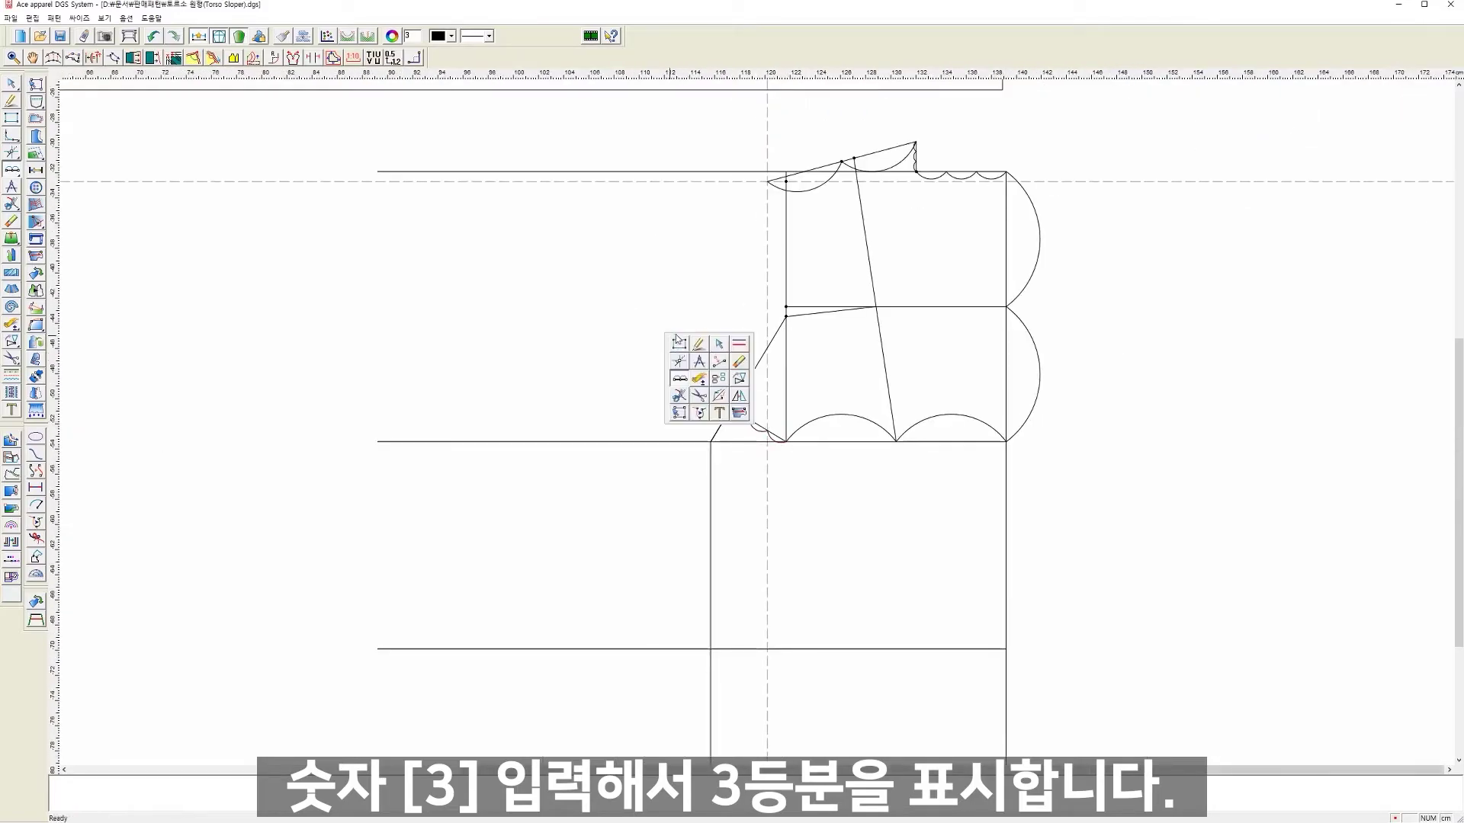
Step: Draw the smooth armhole curve through the one-third mark to the lowered armhole point
{"action": "right_click", "coordinate": [666, 335]}
{"action": "left_click", "coordinate": [693, 344]}
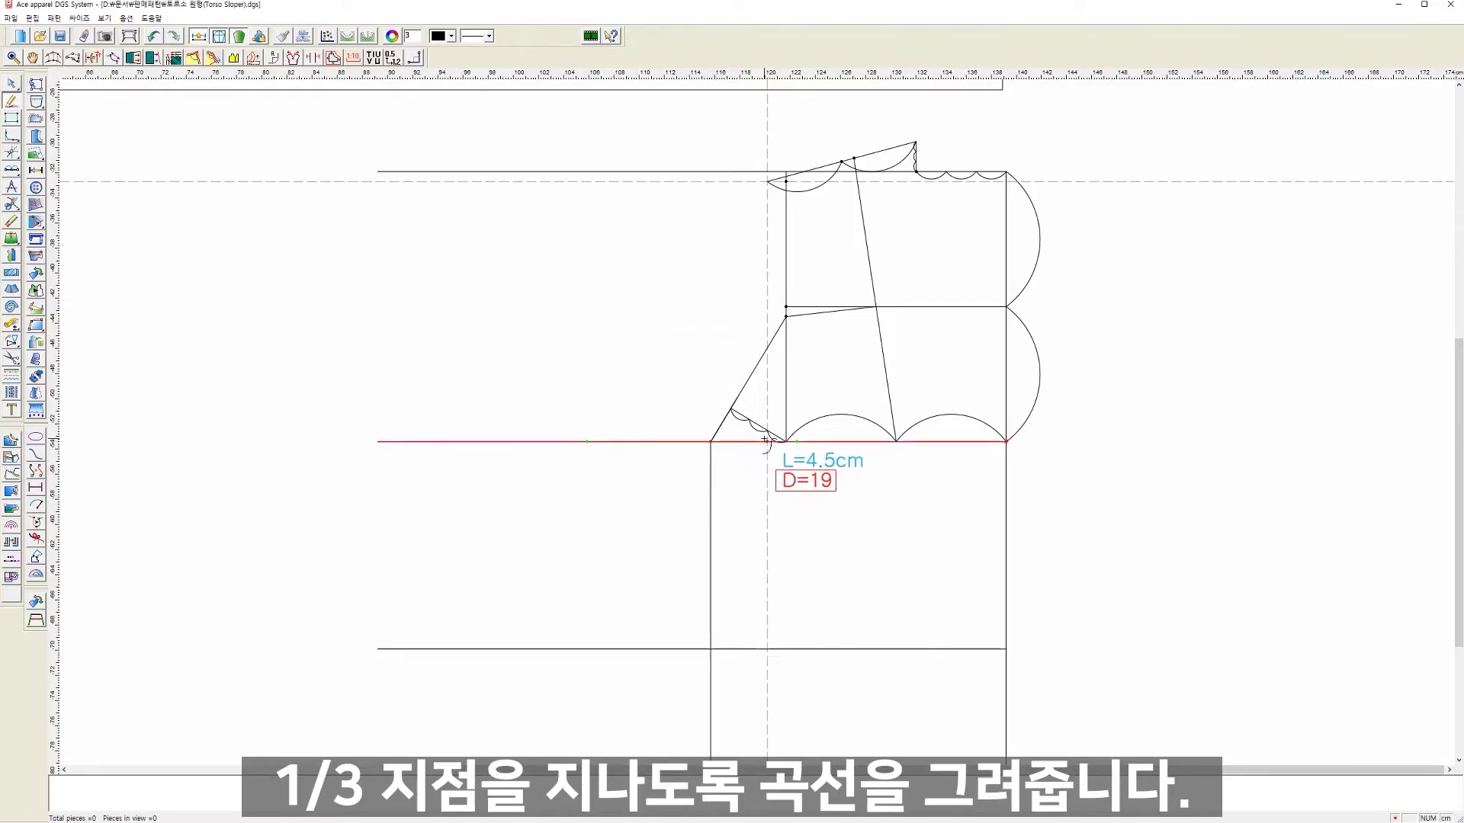
{"action": "left_click", "coordinate": [749, 420]}
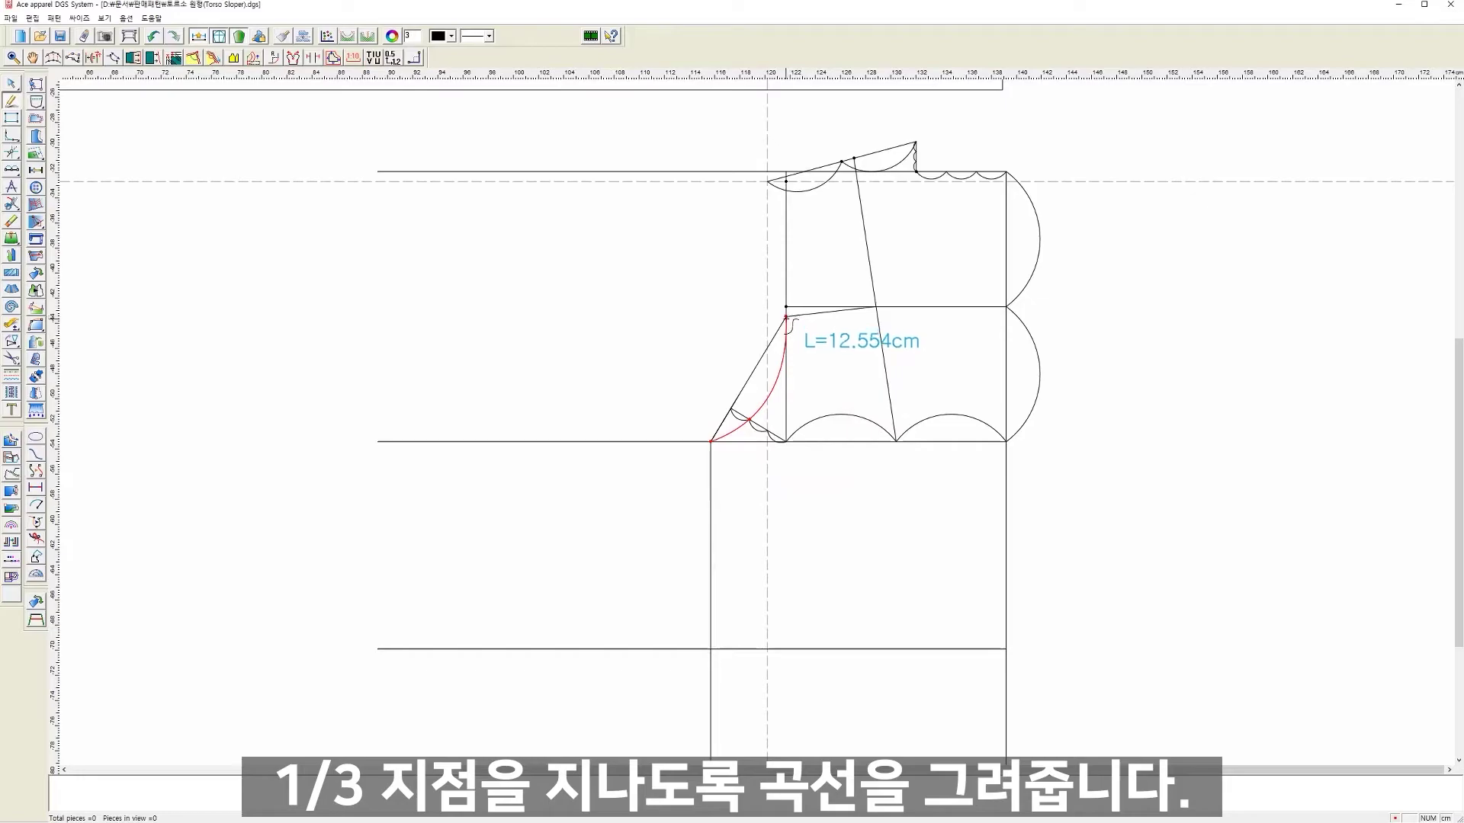
{"action": "left_click", "coordinate": [786, 315]}
{"action": "right_click", "coordinate": [824, 337]}
{"action": "scroll", "coordinate": [824, 336], "scroll_direction": "up", "scroll_amount": 1}
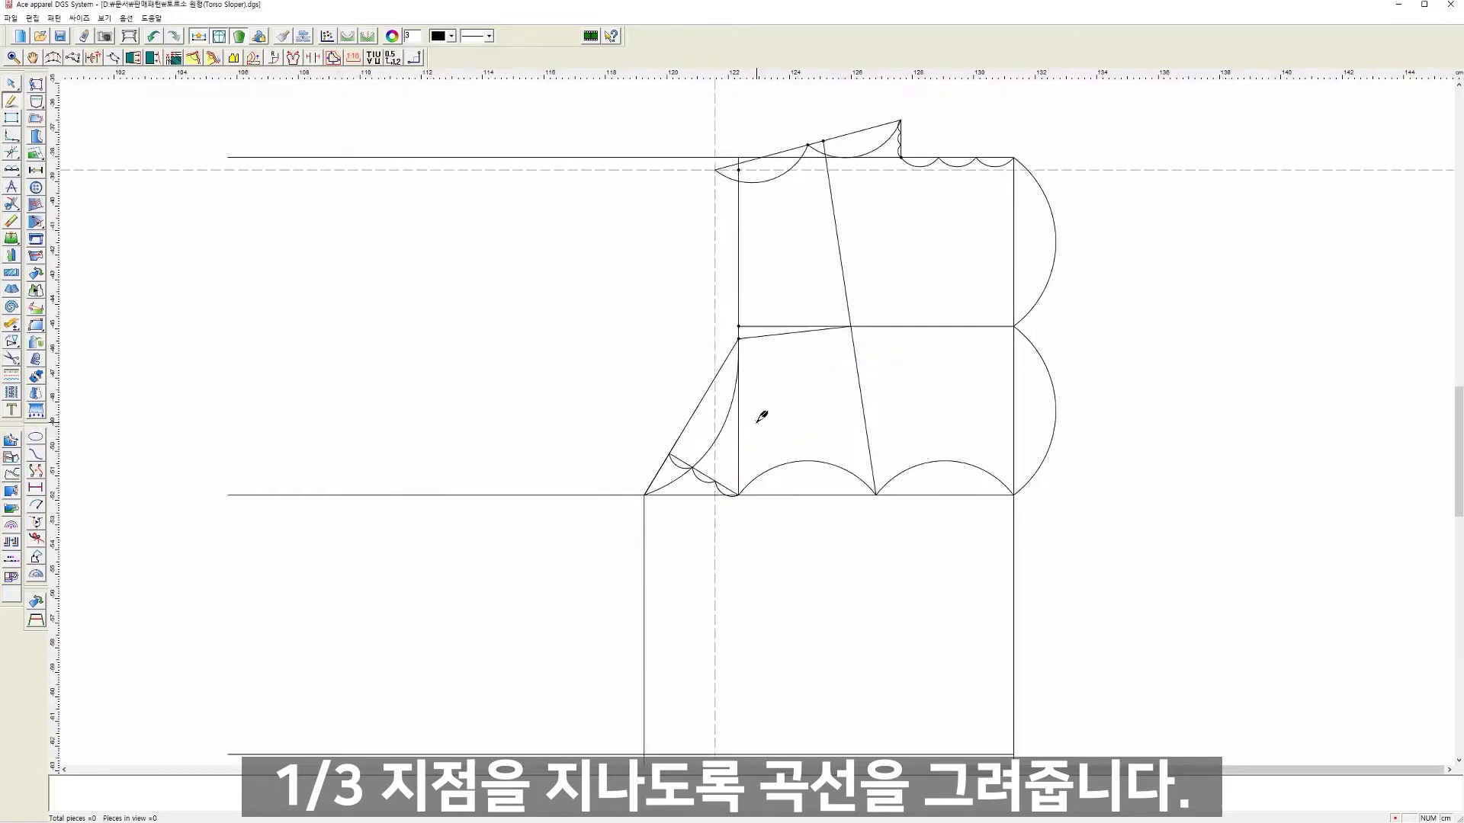
{"action": "scroll", "coordinate": [761, 415], "scroll_direction": "up", "scroll_amount": 2}
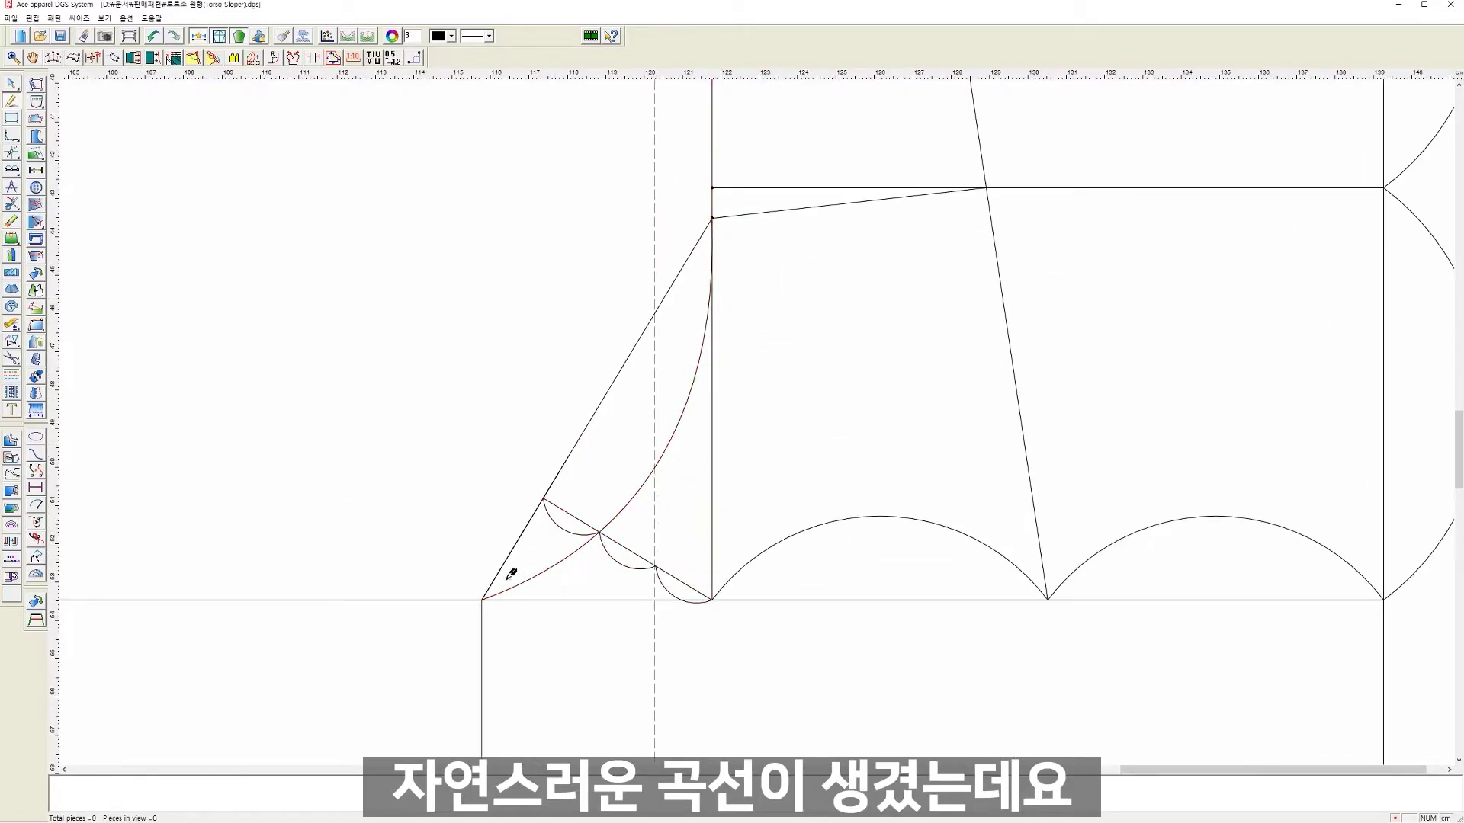
{"action": "scroll", "coordinate": [762, 419], "scroll_direction": "down", "scroll_amount": 2}
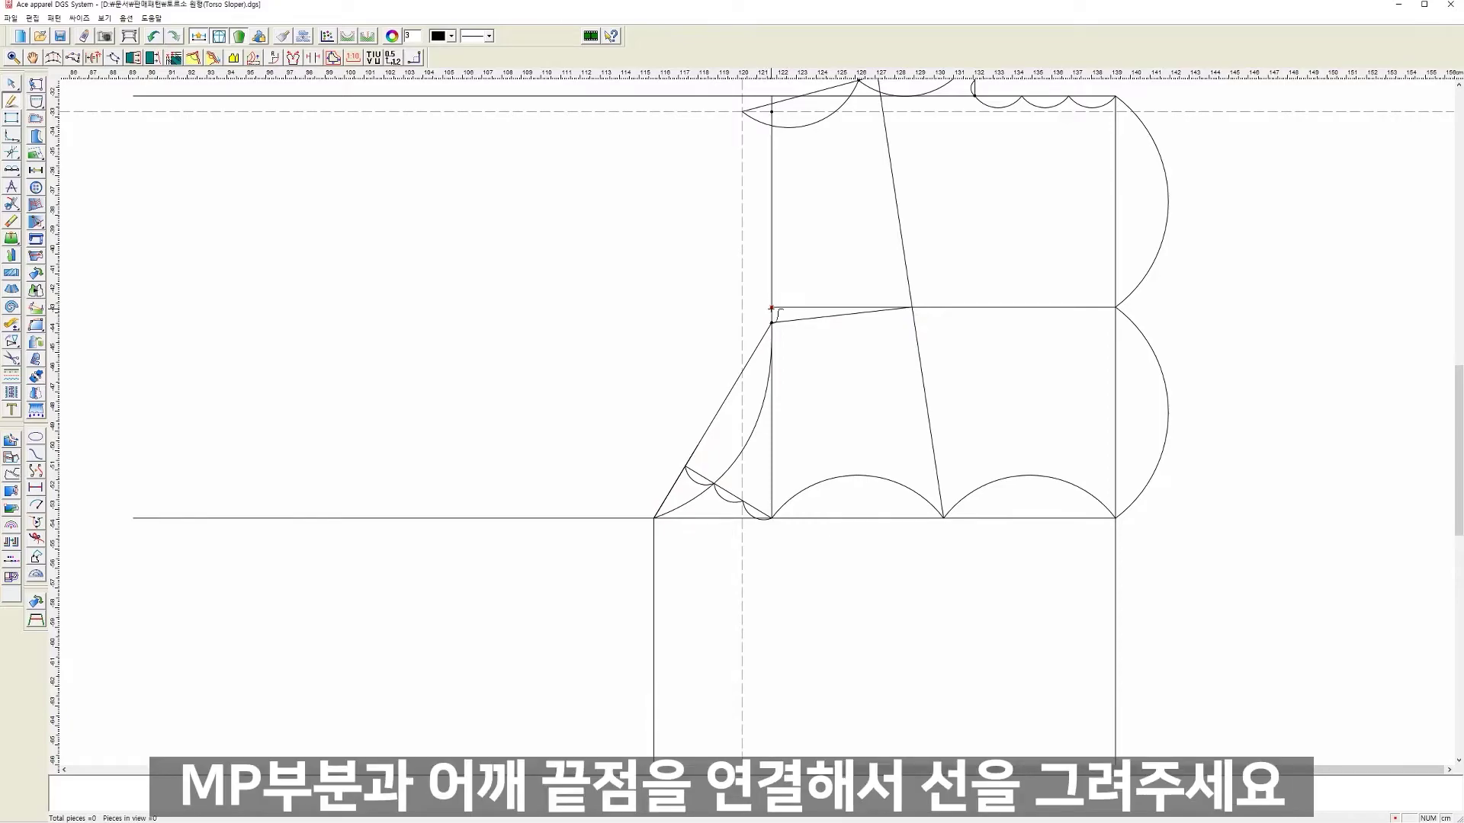
Step: Draw a straight line from the MP point to the shoulder end
{"action": "left_click", "coordinate": [771, 308]}
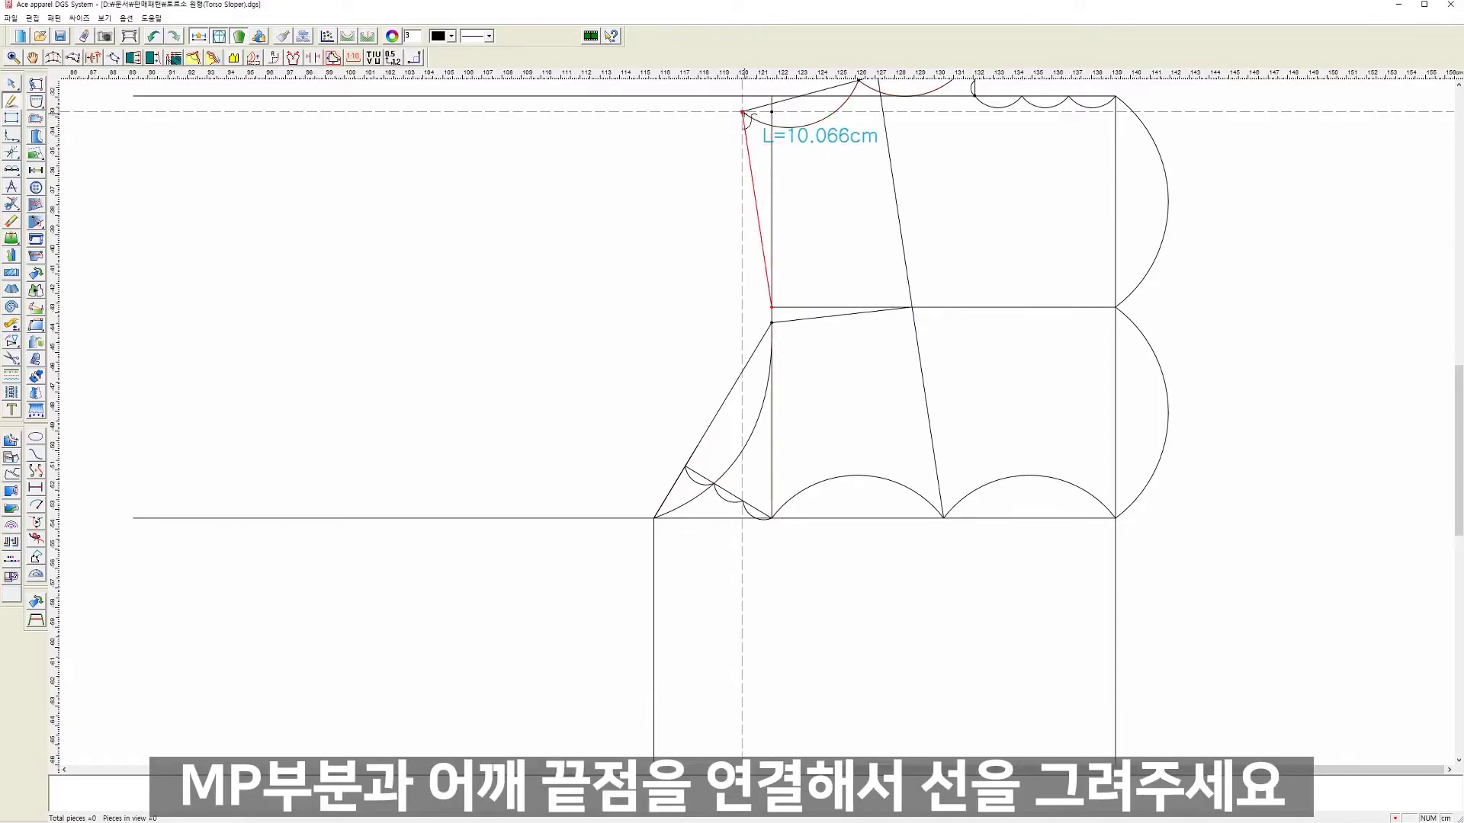
{"action": "left_click", "coordinate": [743, 112]}
{"action": "right_click", "coordinate": [636, 160]}
Step: Bend the MP-to-shoulder line into a gently bowed upper armhole curve
{"action": "right_click", "coordinate": [657, 192]}
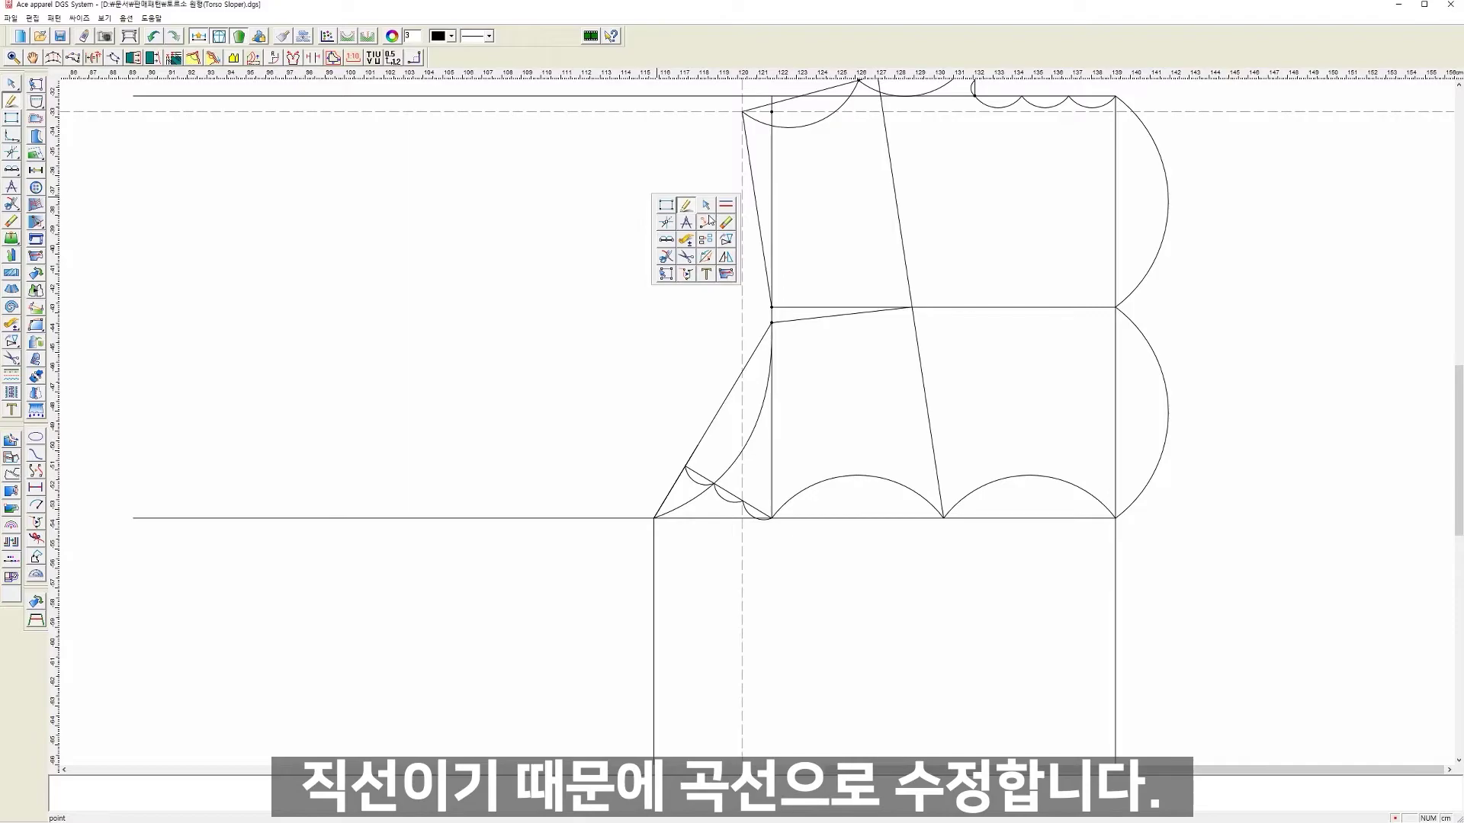
{"action": "left_click", "coordinate": [708, 220]}
{"action": "scroll", "coordinate": [760, 213], "scroll_direction": "up", "scroll_amount": 2}
{"action": "left_click", "coordinate": [756, 423]}
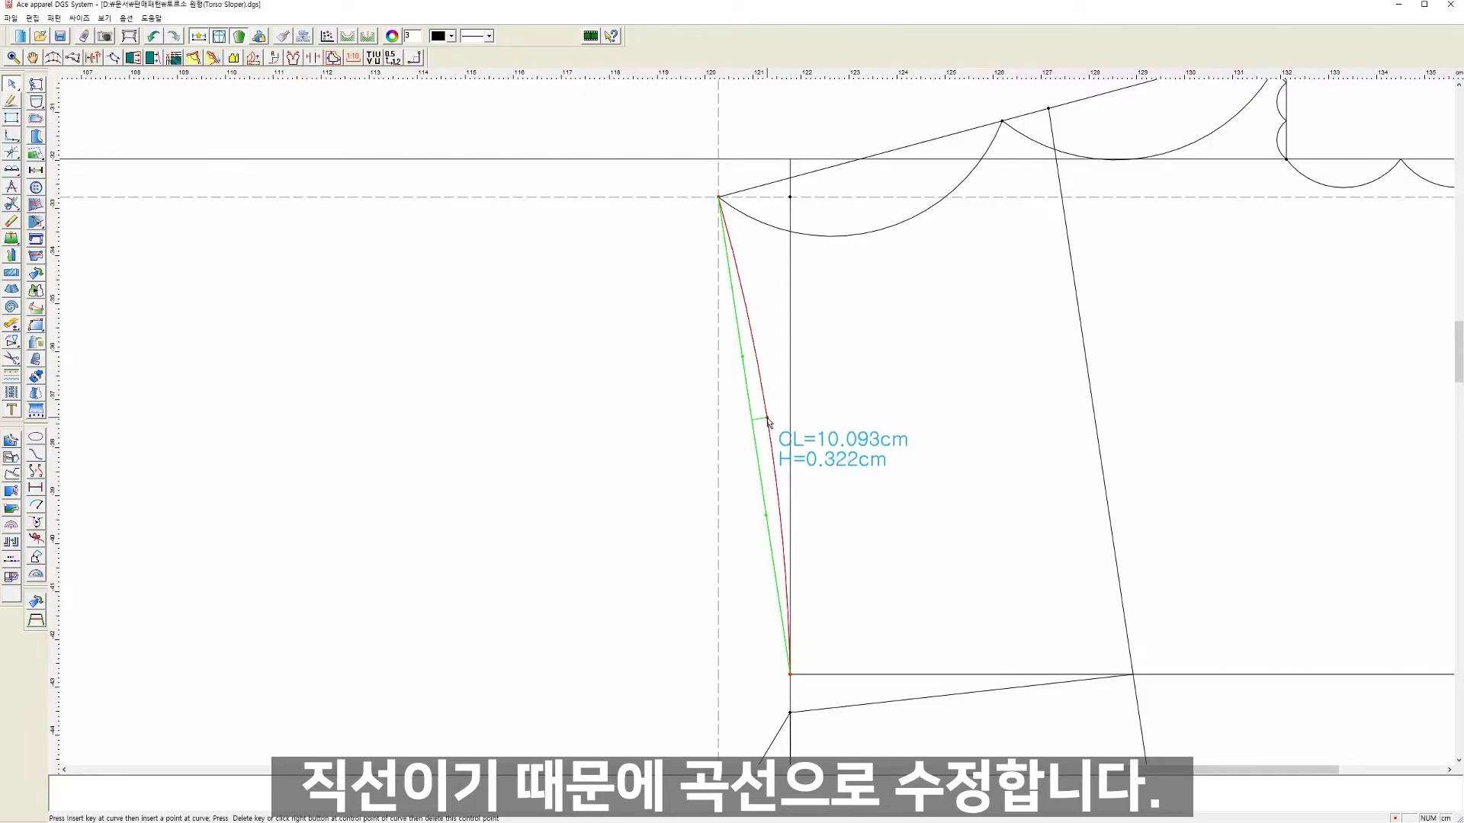
{"action": "left_click", "coordinate": [767, 418]}
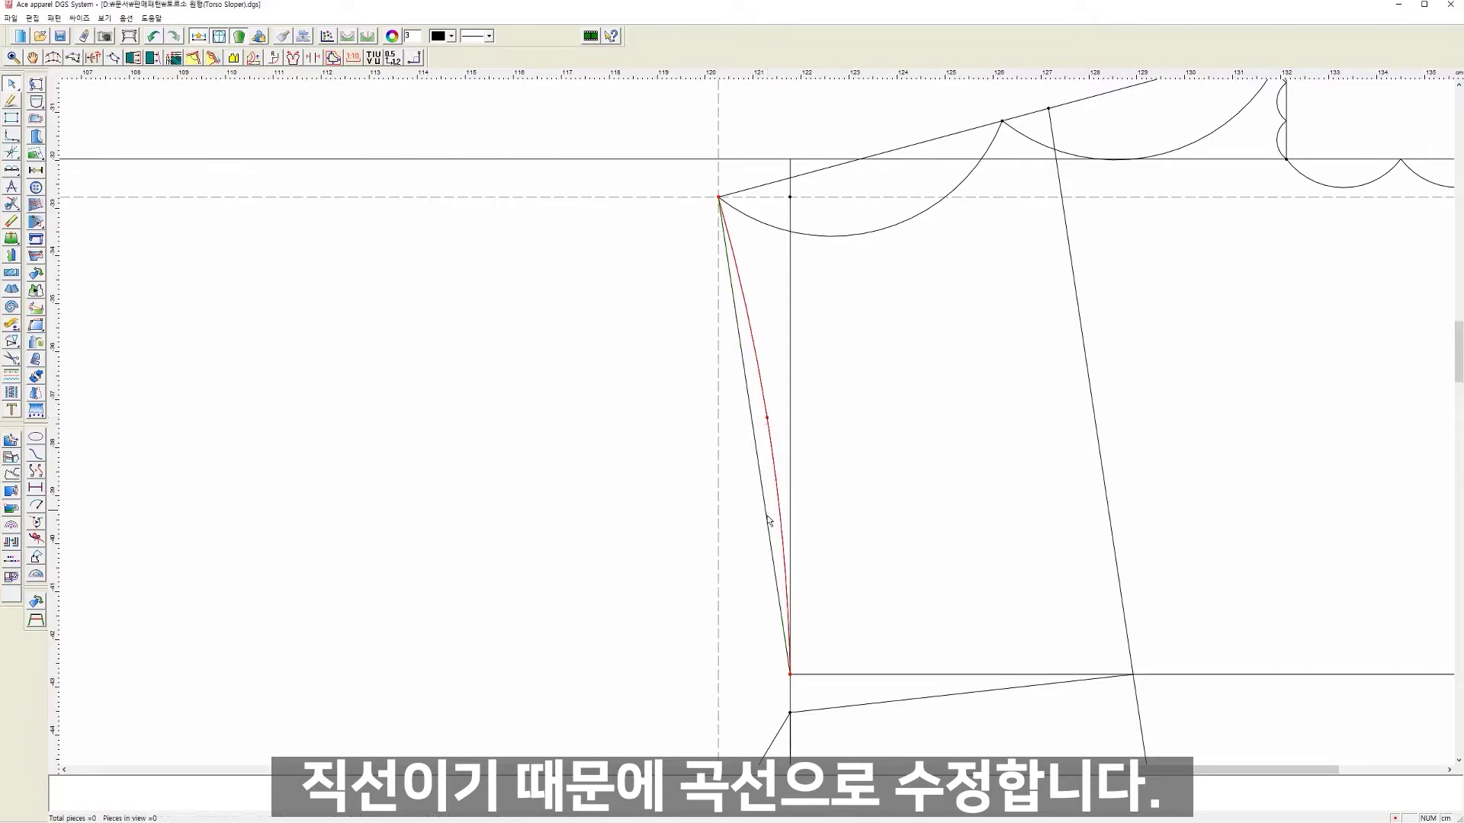
{"action": "left_click", "coordinate": [784, 554]}
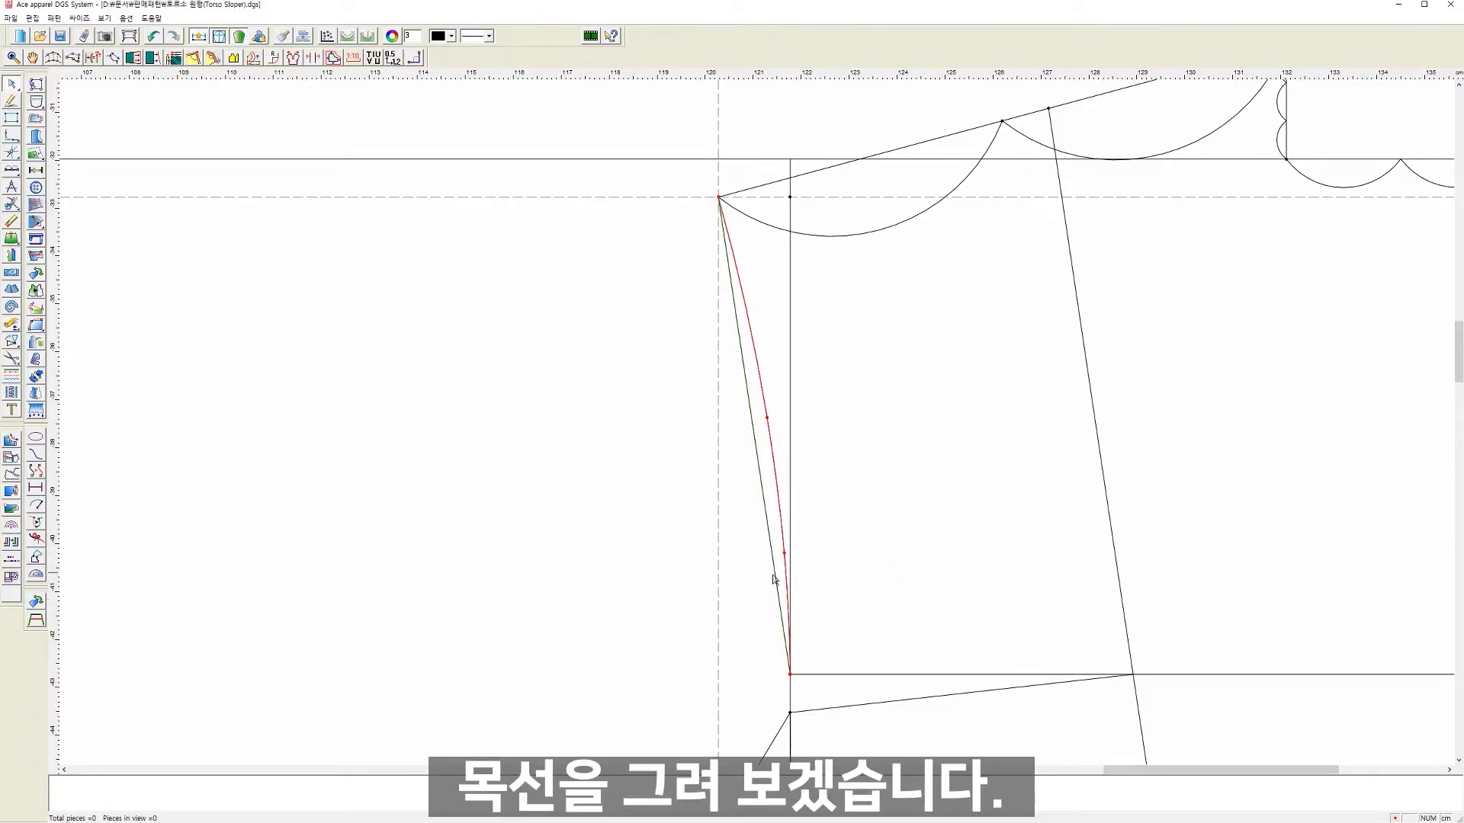
{"action": "right_click", "coordinate": [757, 599]}
Step: Draw a straight back neckline from the shoulder corner to the neck point
{"action": "key", "text": "Home"}
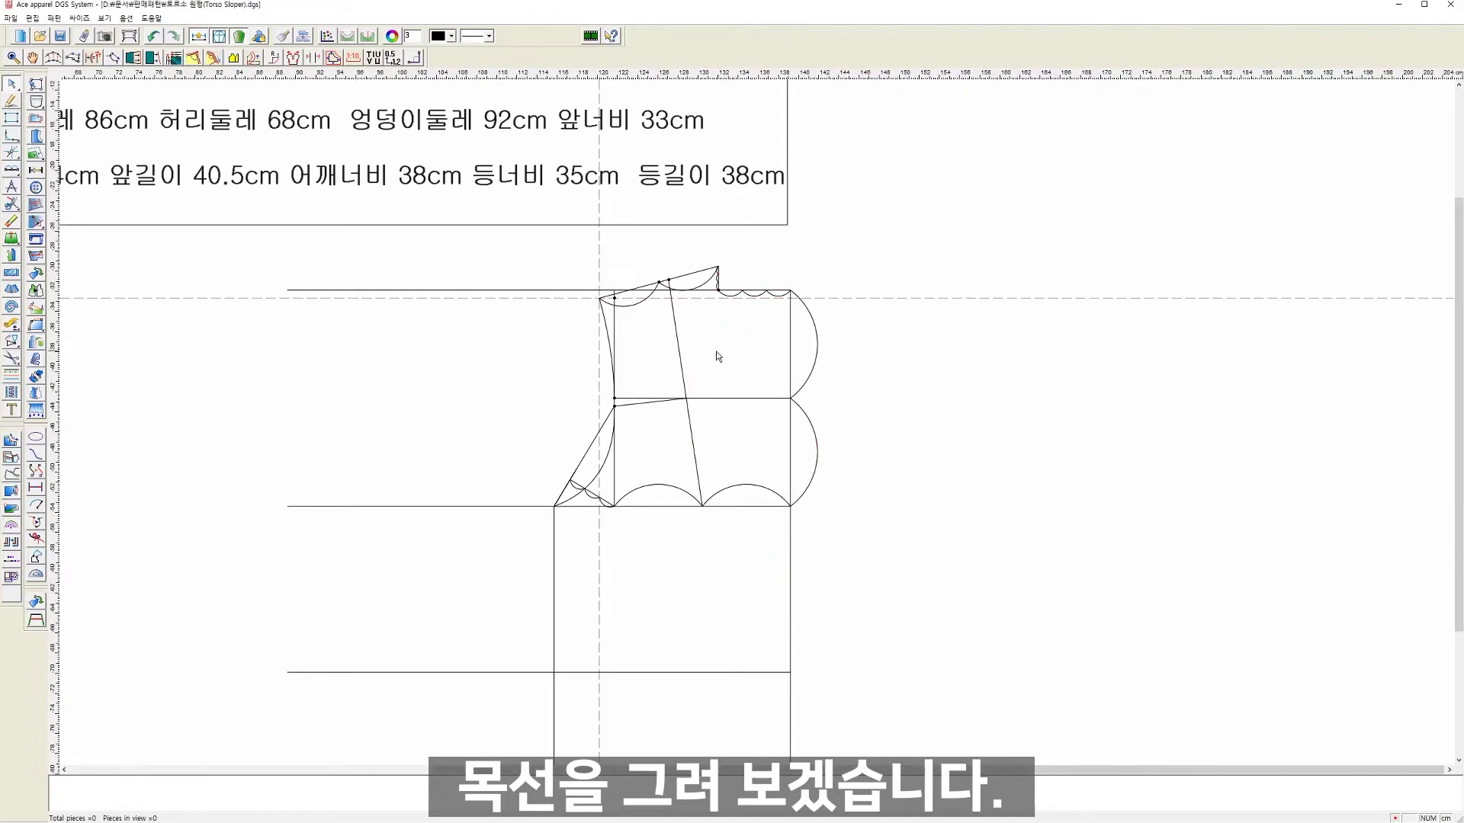
{"action": "right_click", "coordinate": [717, 356]}
{"action": "left_click", "coordinate": [739, 359]}
{"action": "scroll", "coordinate": [736, 353], "scroll_direction": "up", "scroll_amount": 2}
{"action": "scroll", "coordinate": [761, 415], "scroll_direction": "up", "scroll_amount": 1}
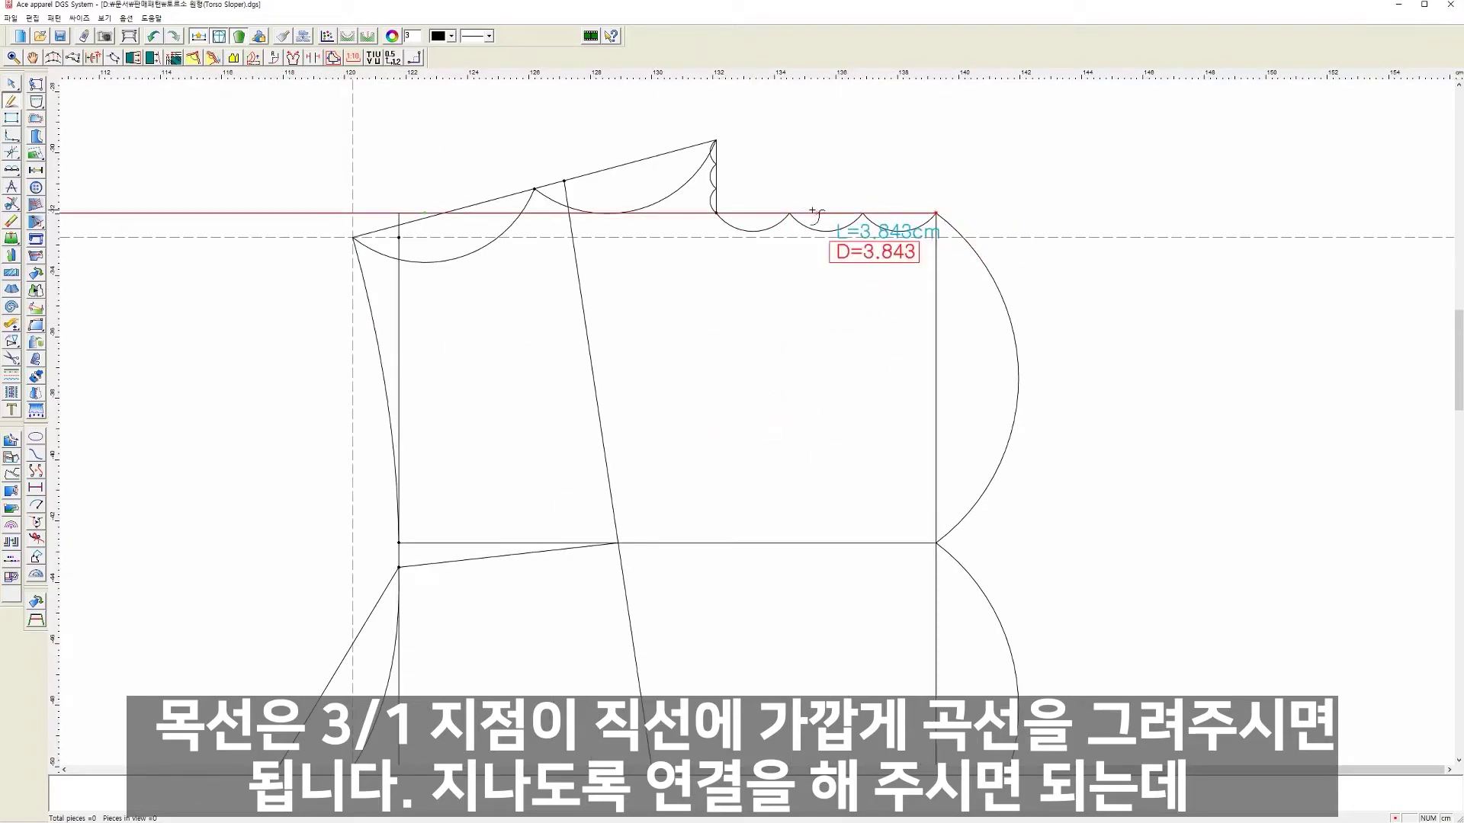
{"action": "left_click", "coordinate": [936, 213]}
{"action": "left_click", "coordinate": [718, 143]}
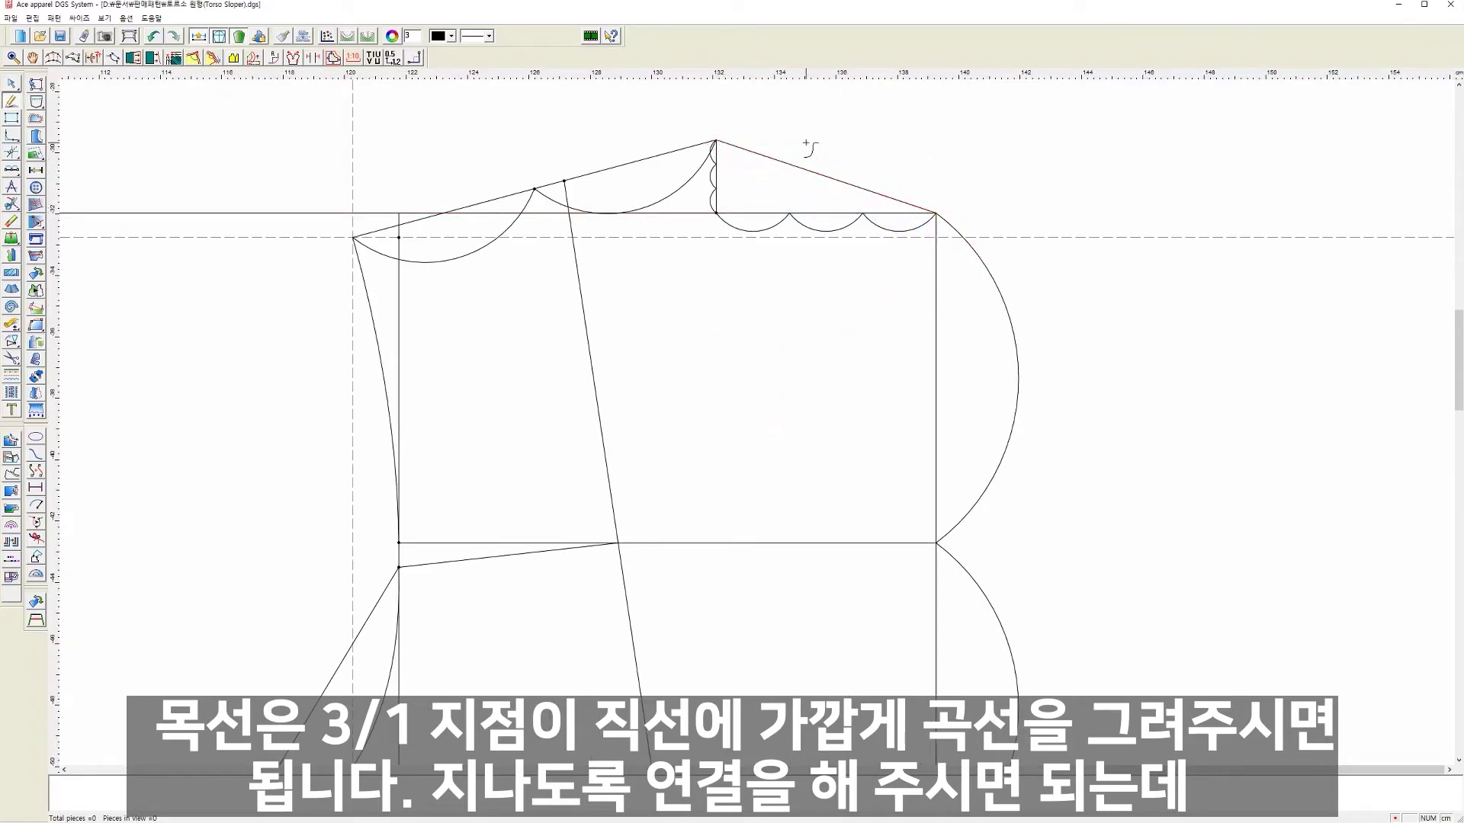
Step: Reshape the neckline into a shallow, smooth curve by adjusting its control points
{"action": "right_click", "coordinate": [843, 138]}
{"action": "left_click", "coordinate": [891, 155]}
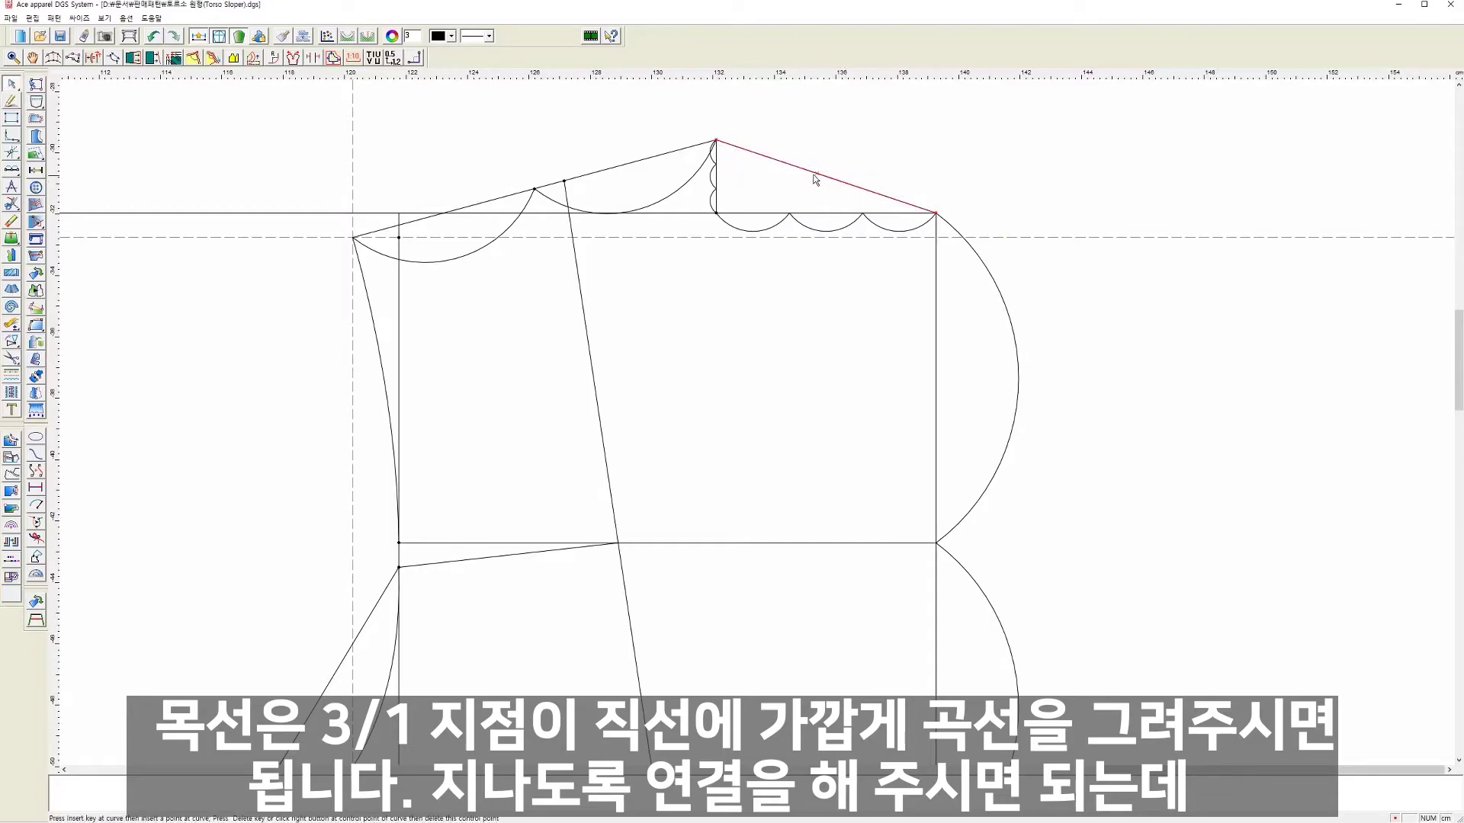
{"action": "left_click_drag", "start_coordinate": [814, 174], "coordinate": [776, 184]}
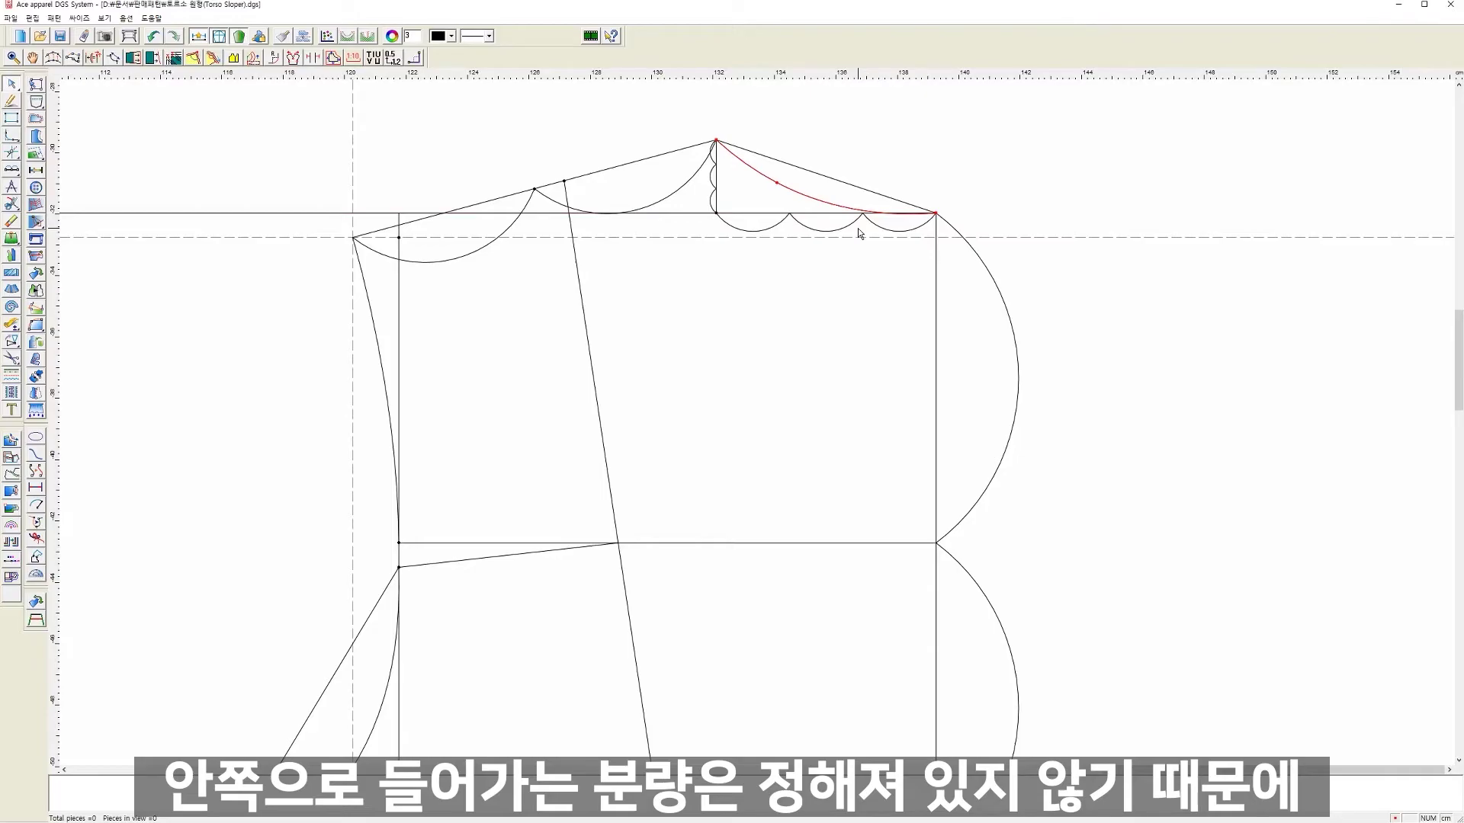
{"action": "scroll", "coordinate": [858, 228], "scroll_direction": "up", "scroll_amount": 2}
{"action": "scroll", "coordinate": [724, 436], "scroll_direction": "up", "scroll_amount": 1}
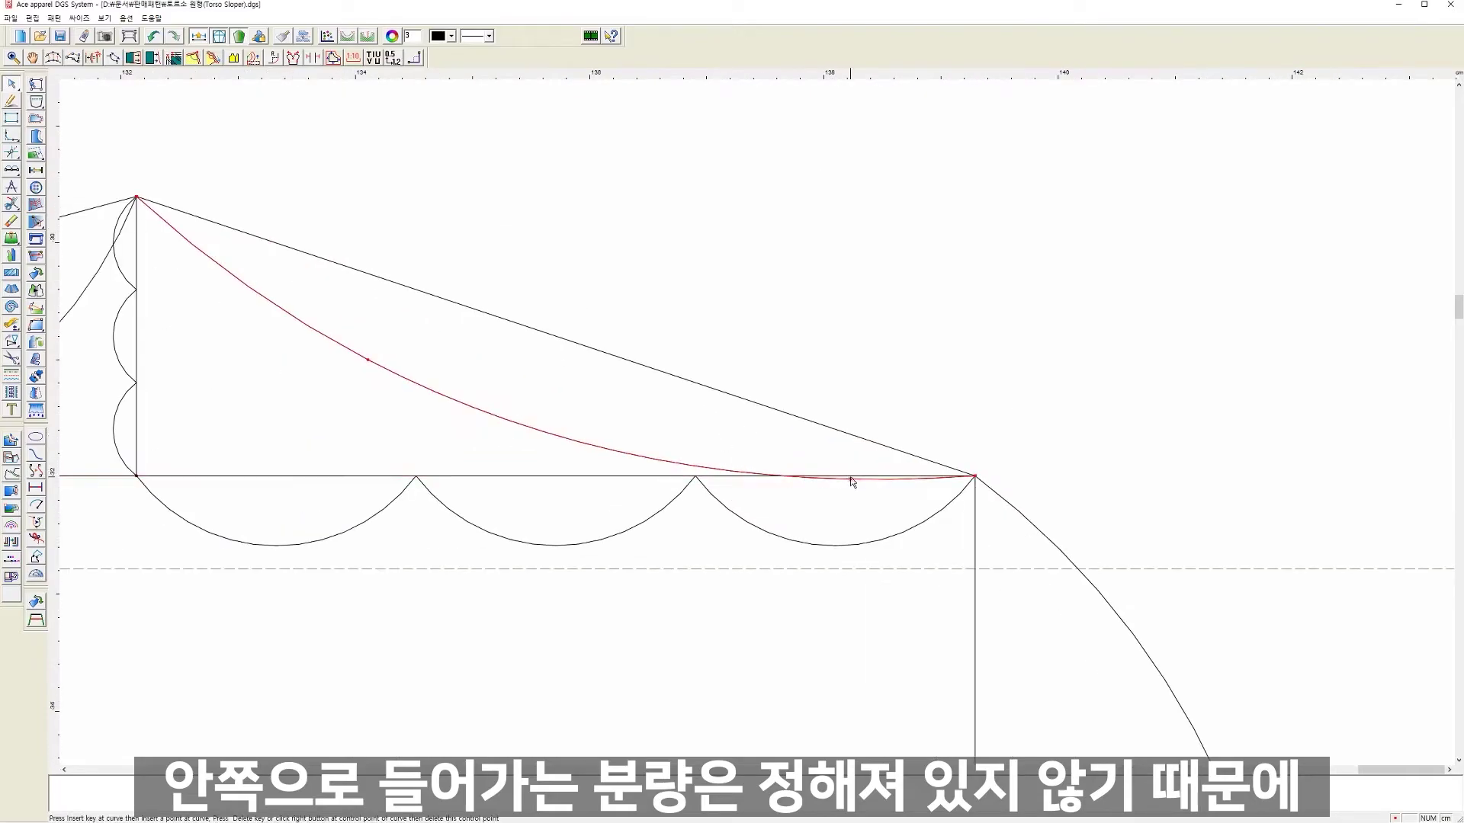
{"action": "left_click_drag", "start_coordinate": [849, 476], "coordinate": [842, 474]}
{"action": "left_click_drag", "start_coordinate": [706, 467], "coordinate": [684, 462]}
{"action": "left_click_drag", "start_coordinate": [367, 359], "coordinate": [330, 359]}
{"action": "left_click_drag", "start_coordinate": [688, 465], "coordinate": [669, 461]}
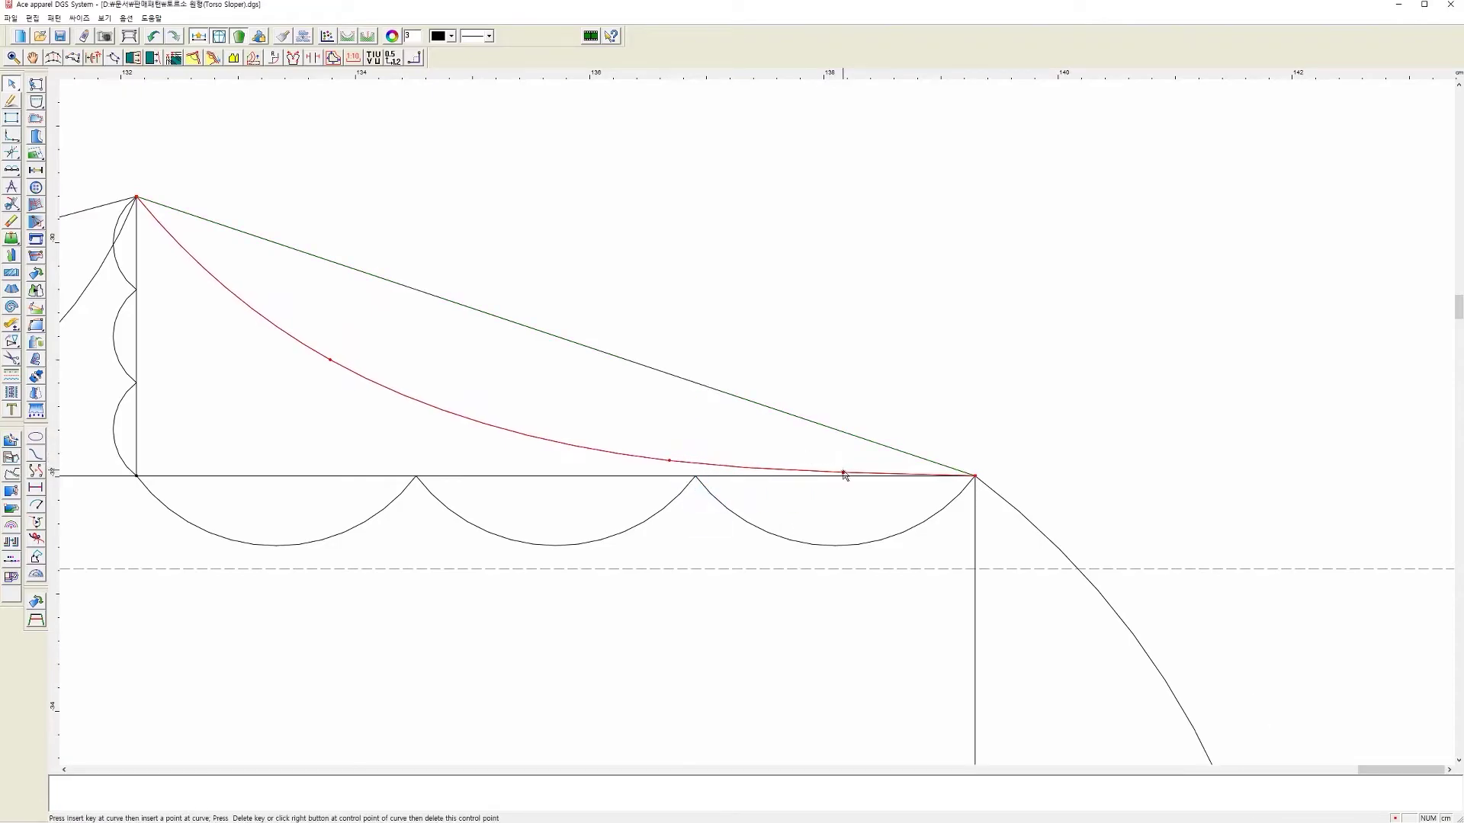
{"action": "left_click_drag", "start_coordinate": [843, 474], "coordinate": [844, 469]}
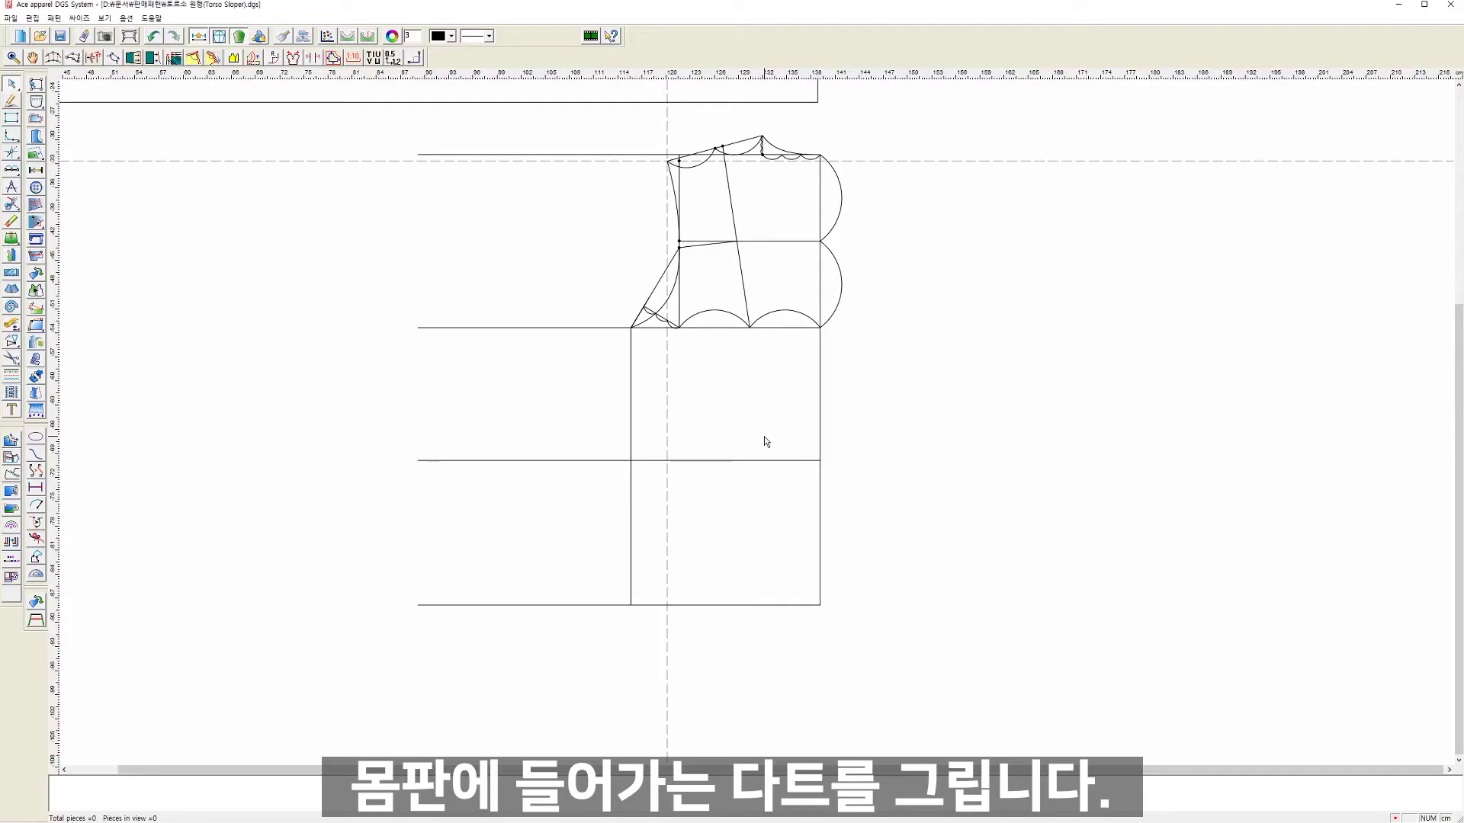
Step: Add a vertical guideline offset -1 cm from the chest line's midpoint
{"action": "left_click", "coordinate": [744, 329]}
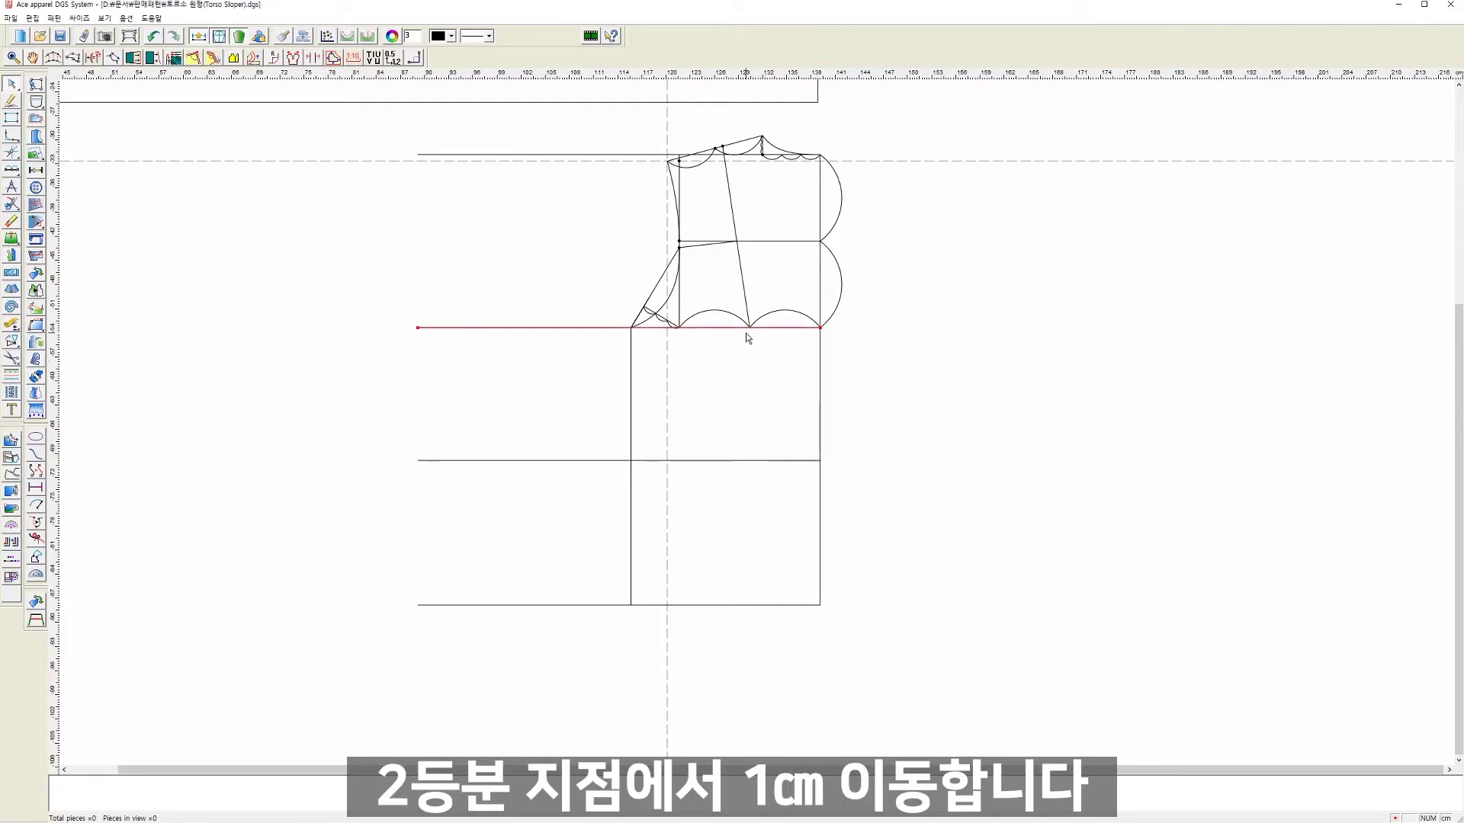
{"action": "right_click", "coordinate": [748, 337]}
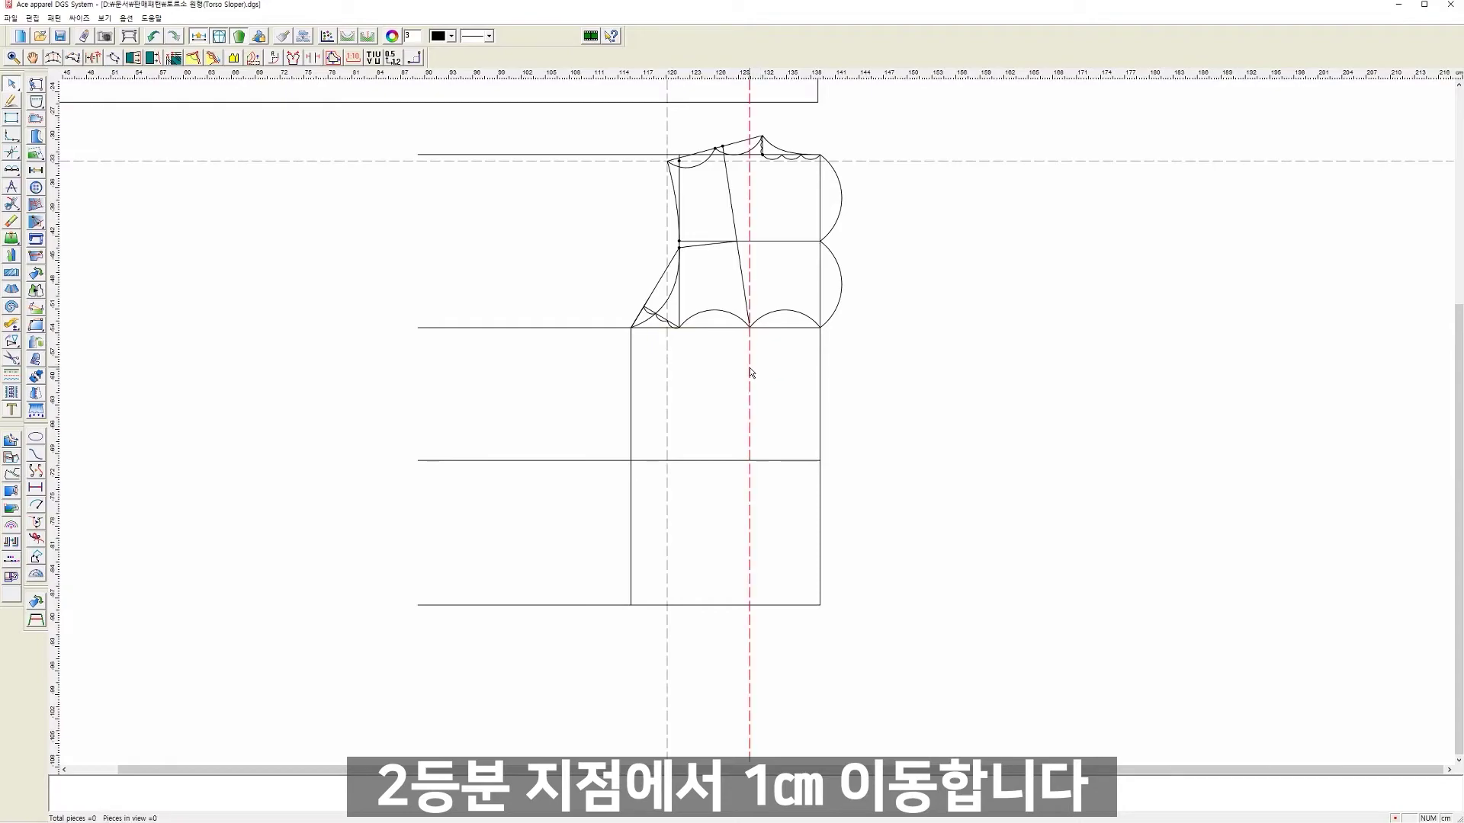
{"action": "left_click", "coordinate": [752, 376]}
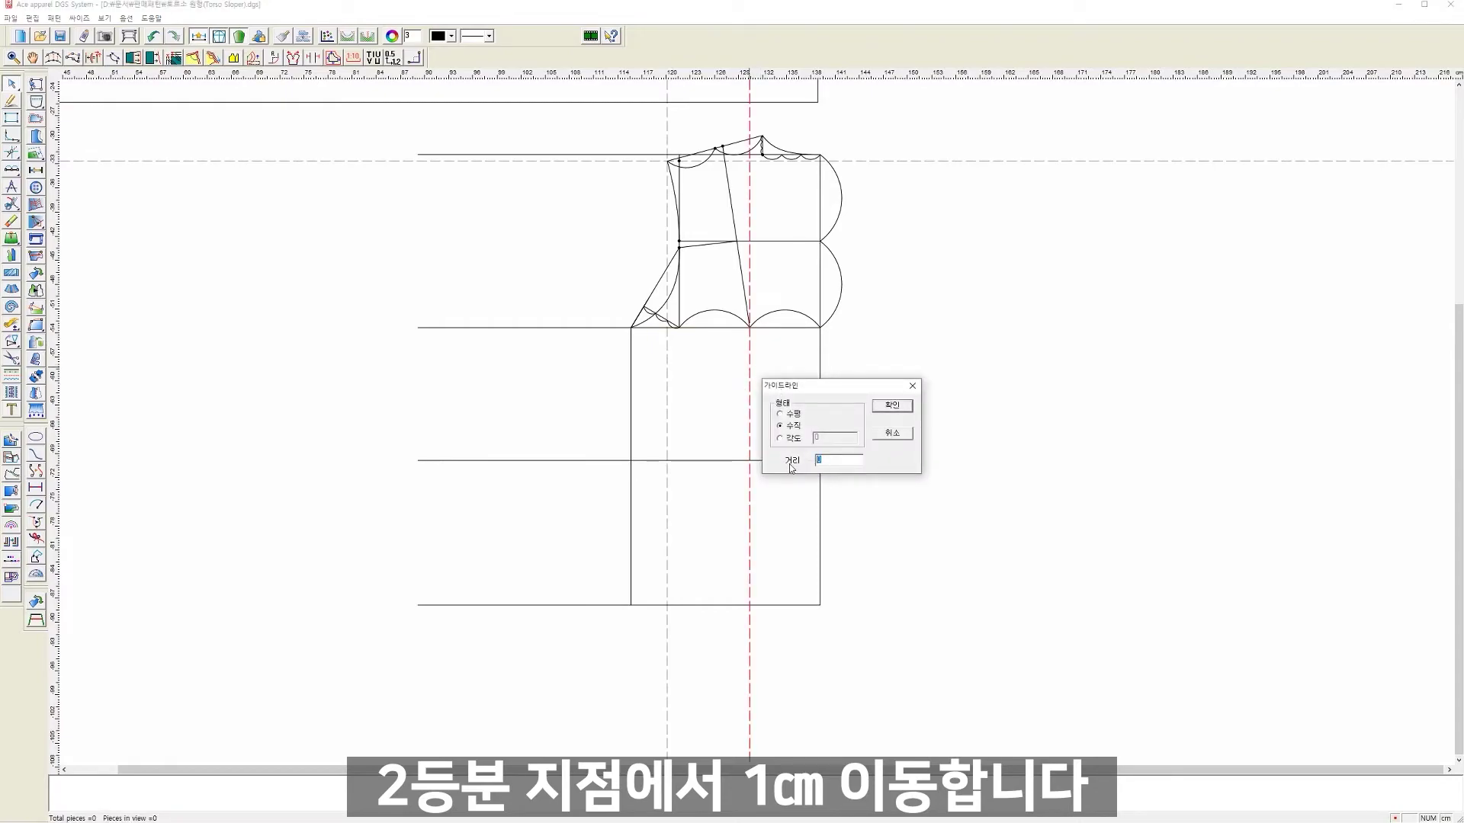
{"action": "type", "text": "-1"}
{"action": "key", "text": "Return"}
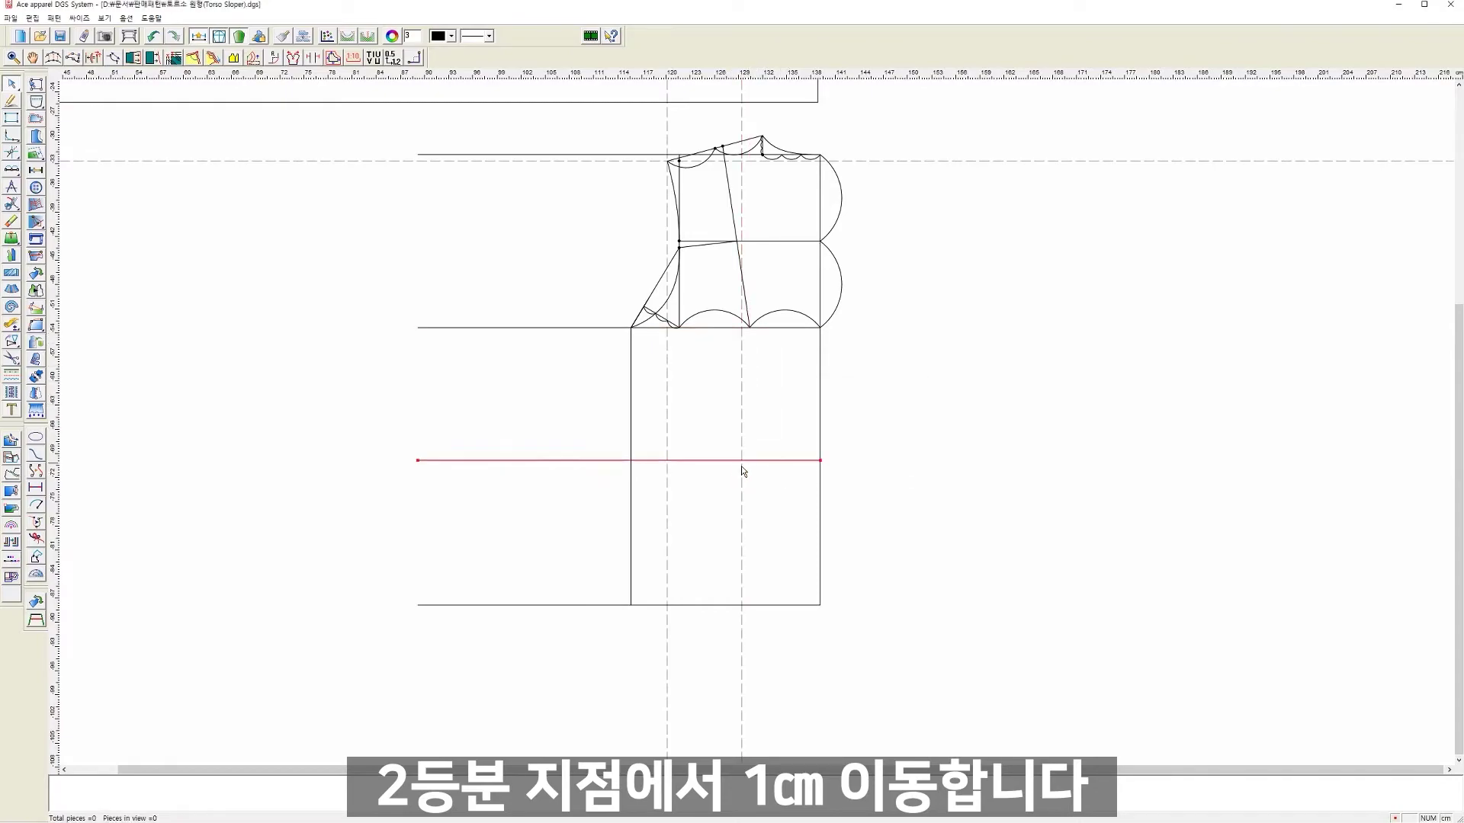
Step: Add a horizontal guideline 3 cm above the hip line
{"action": "right_click", "coordinate": [762, 398]}
{"action": "left_click", "coordinate": [794, 405]}
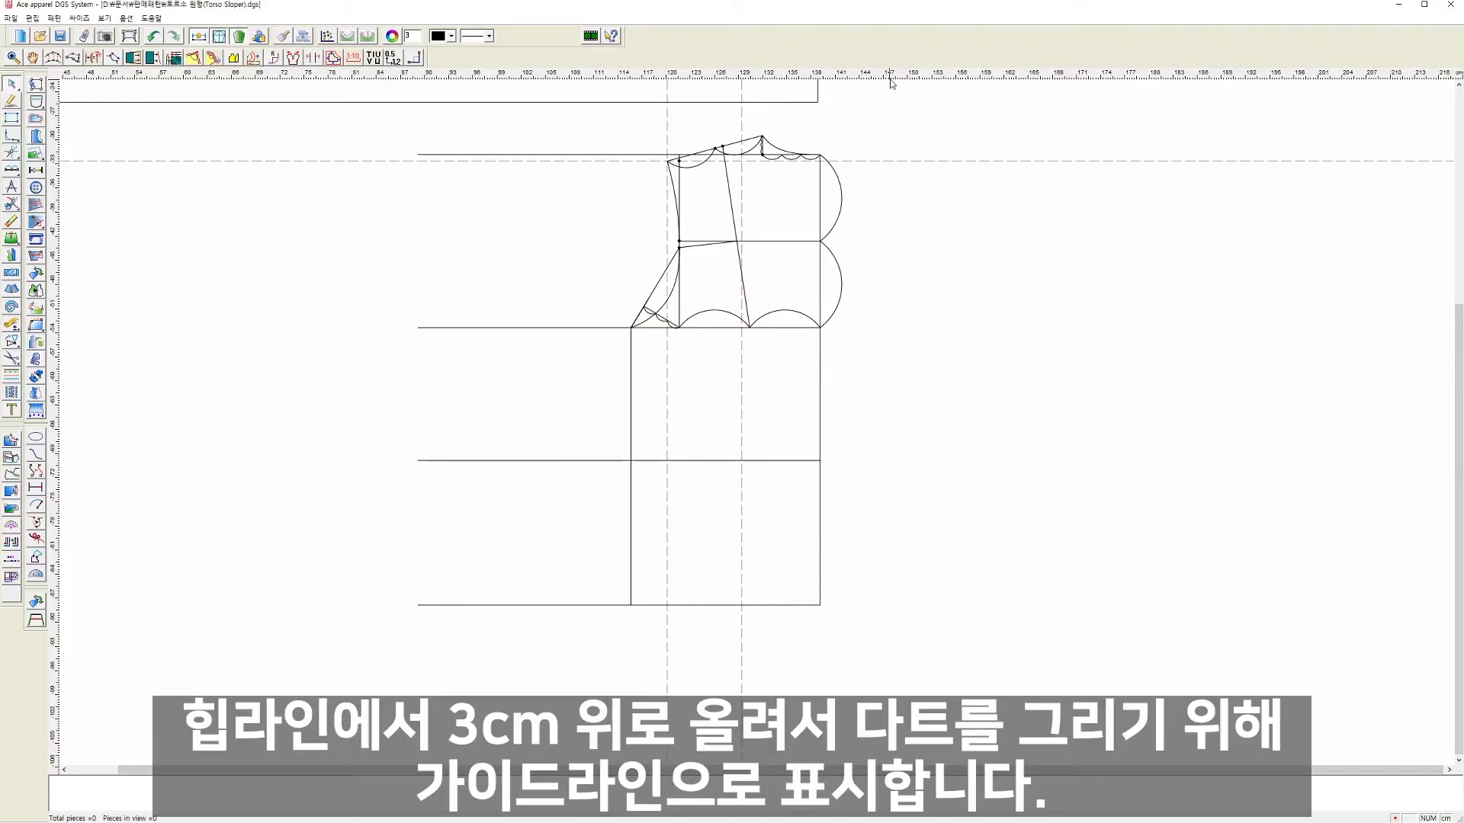
{"action": "double_click", "coordinate": [861, 606]}
{"action": "type", "text": "3"}
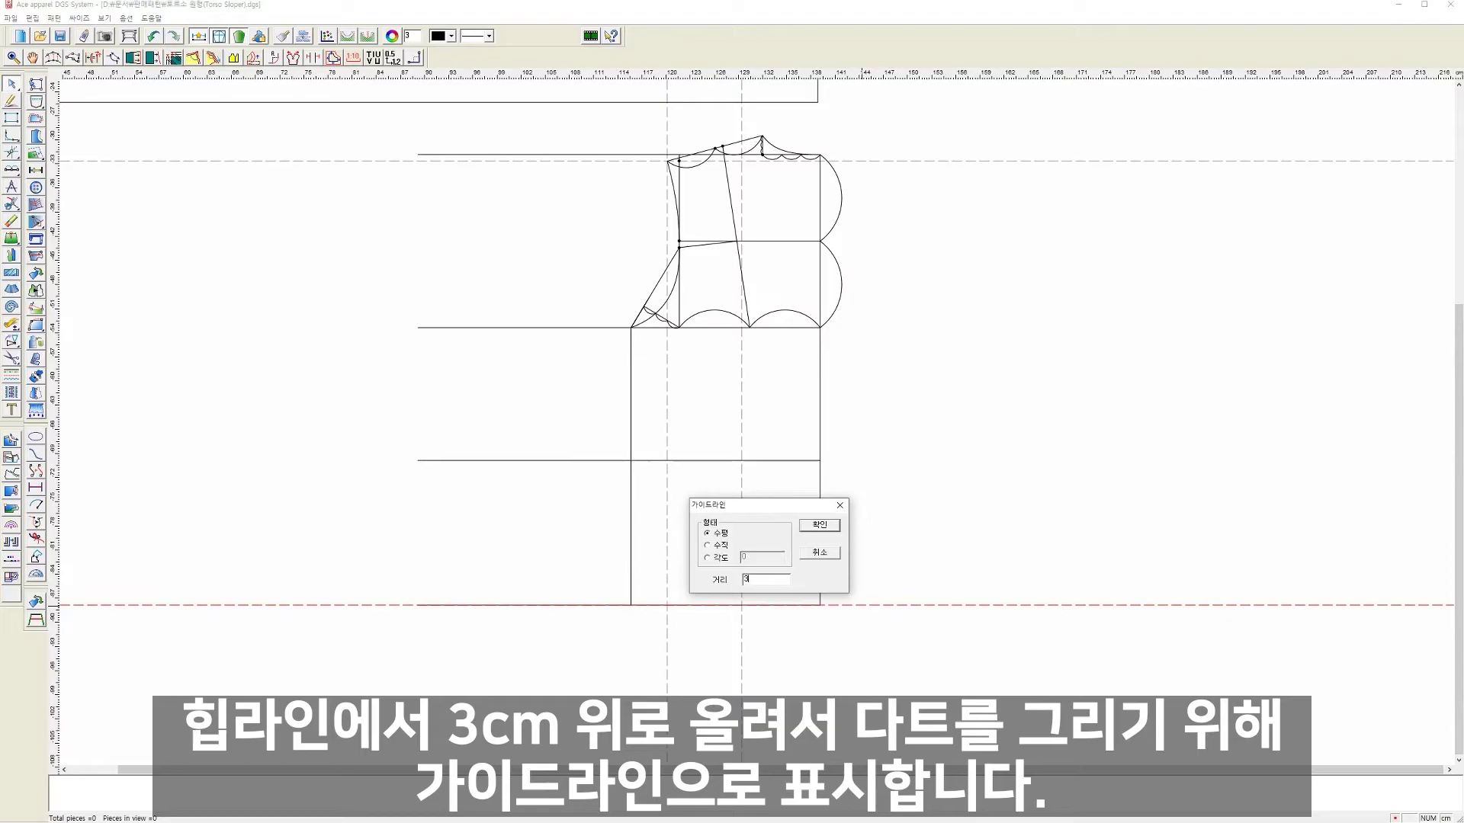
{"action": "left_click", "coordinate": [818, 526]}
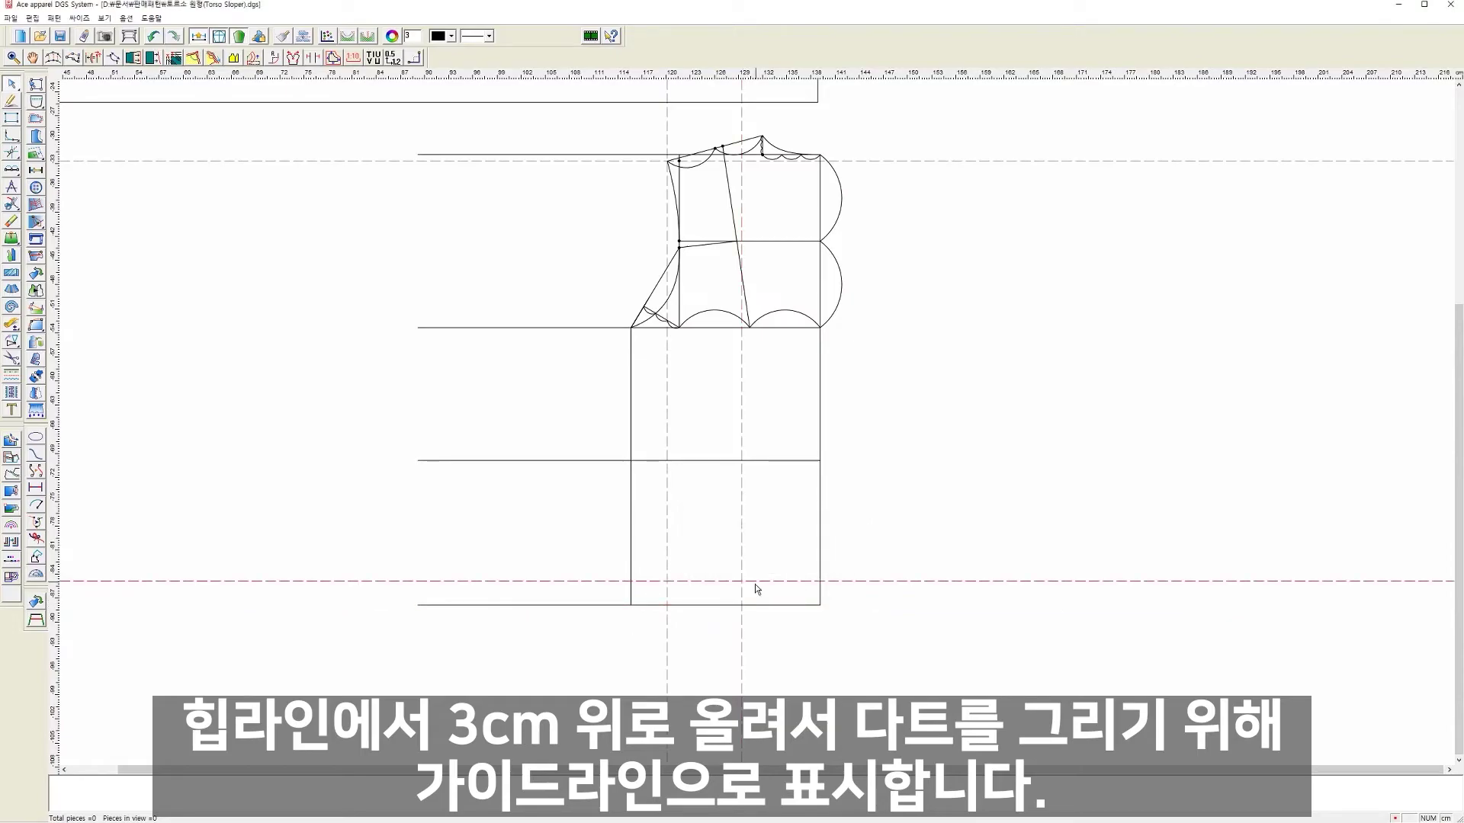
Step: Draw the dart centre line from the chest line at the vertical guideline down to the lower guideline
{"action": "right_click", "coordinate": [750, 363]}
{"action": "left_click", "coordinate": [780, 374]}
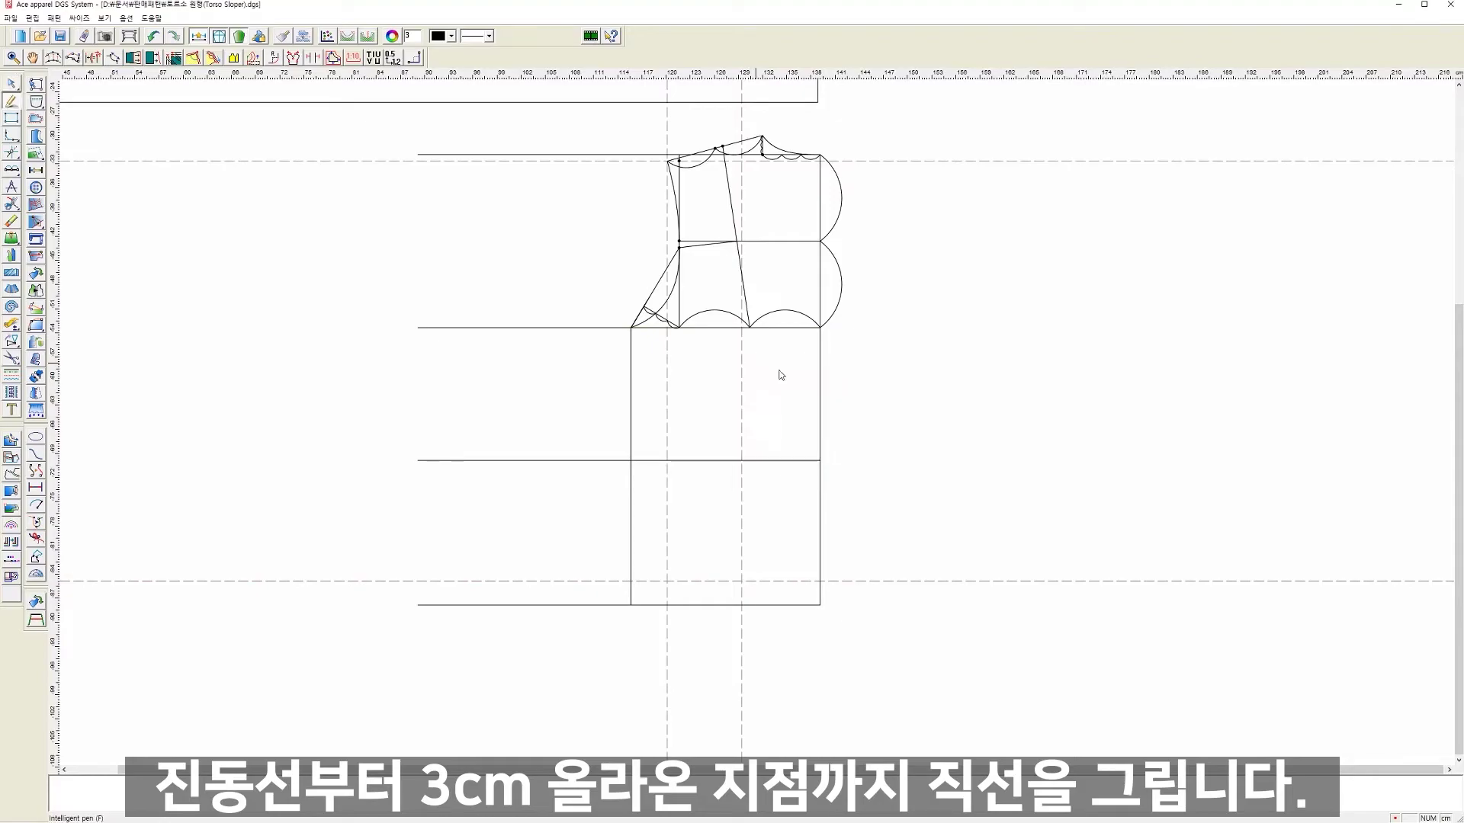
{"action": "left_click", "coordinate": [741, 327]}
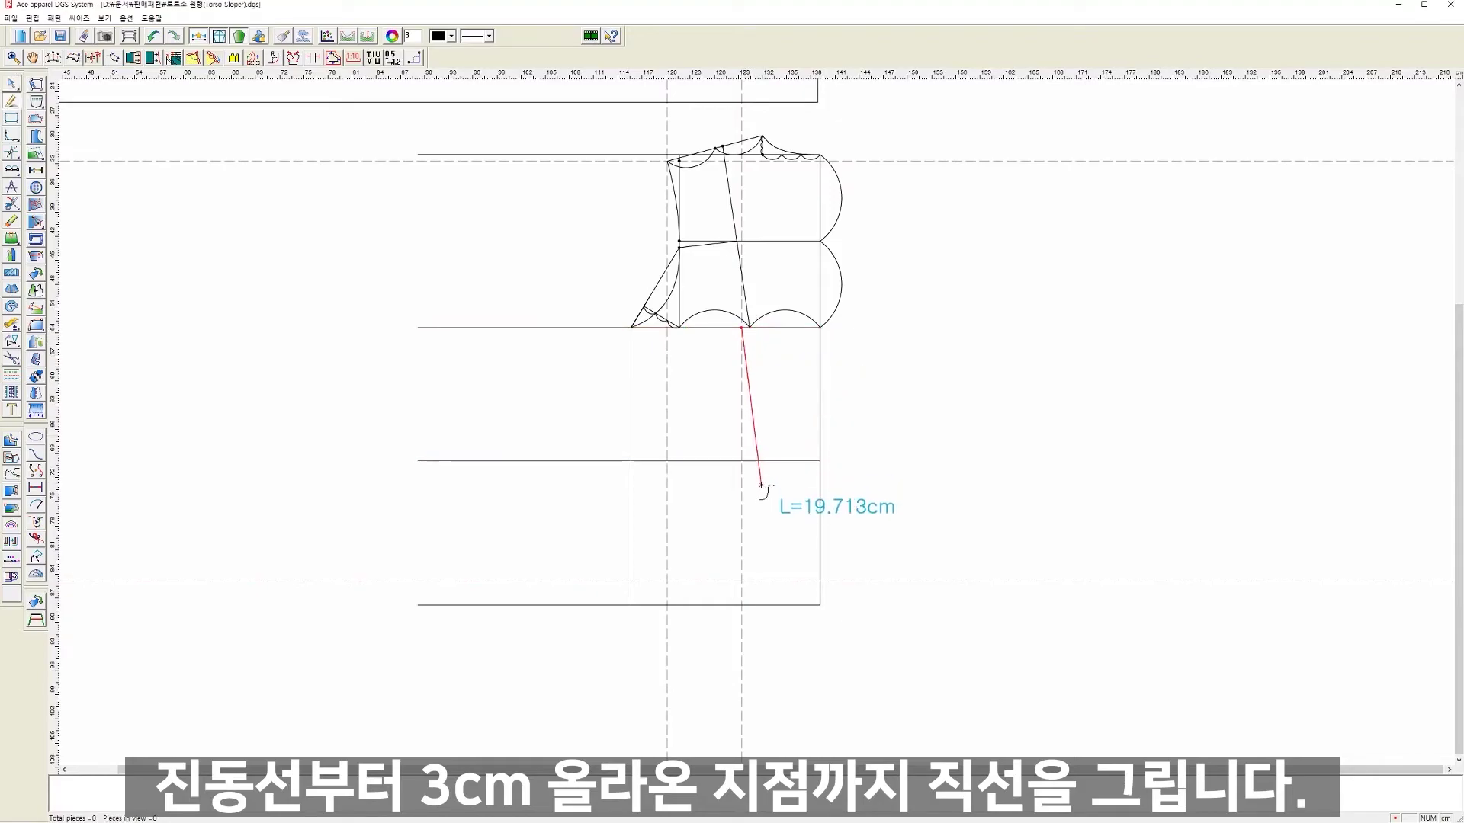
{"action": "left_click", "coordinate": [741, 581]}
{"action": "left_click", "coordinate": [730, 496]}
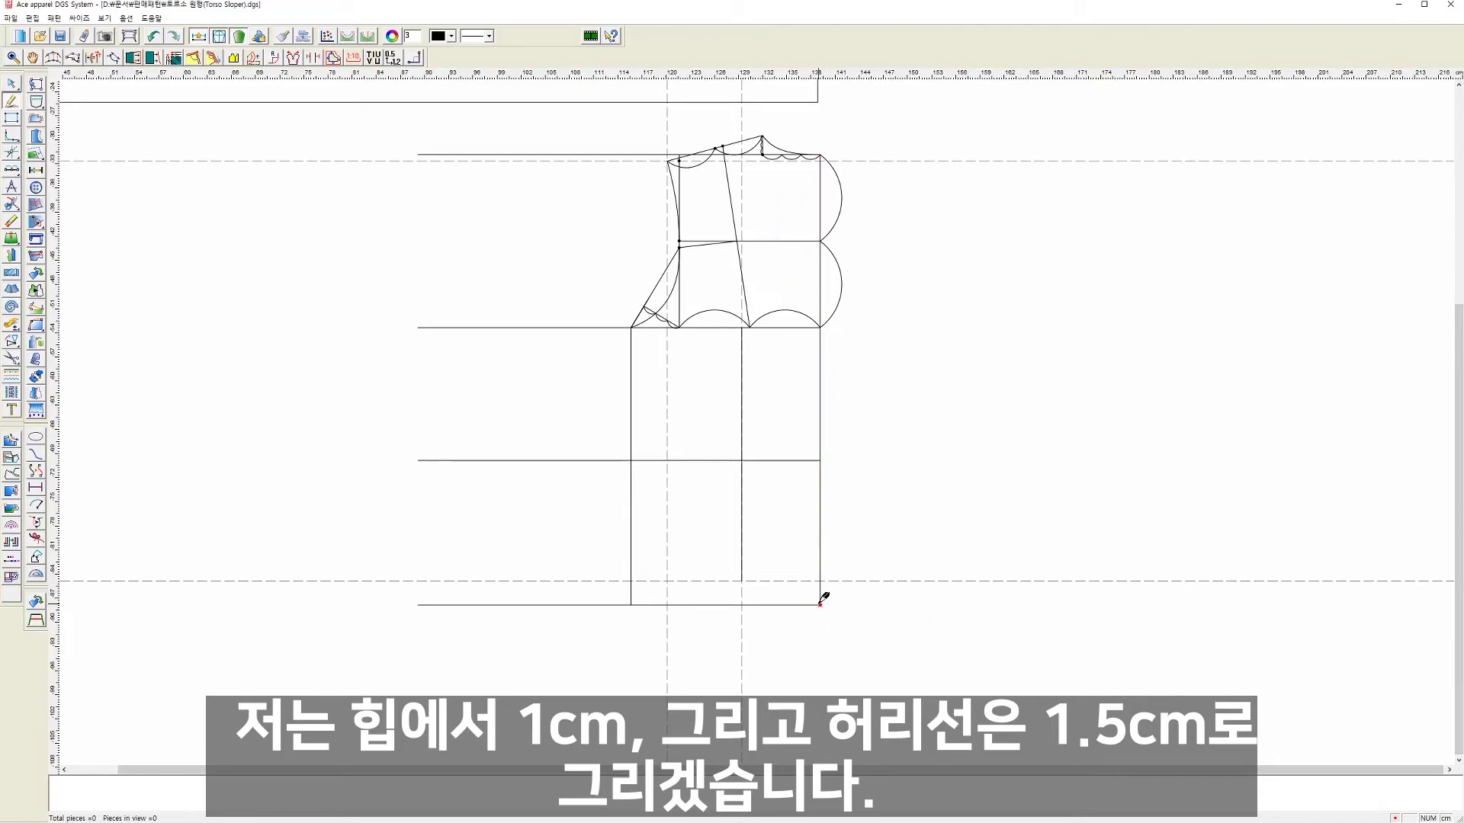
Step: Mark side seam points 1 cm in at the hip and 1.5 cm in at the waist and join them
{"action": "left_click", "coordinate": [820, 605]}
{"action": "type", "text": "1"}
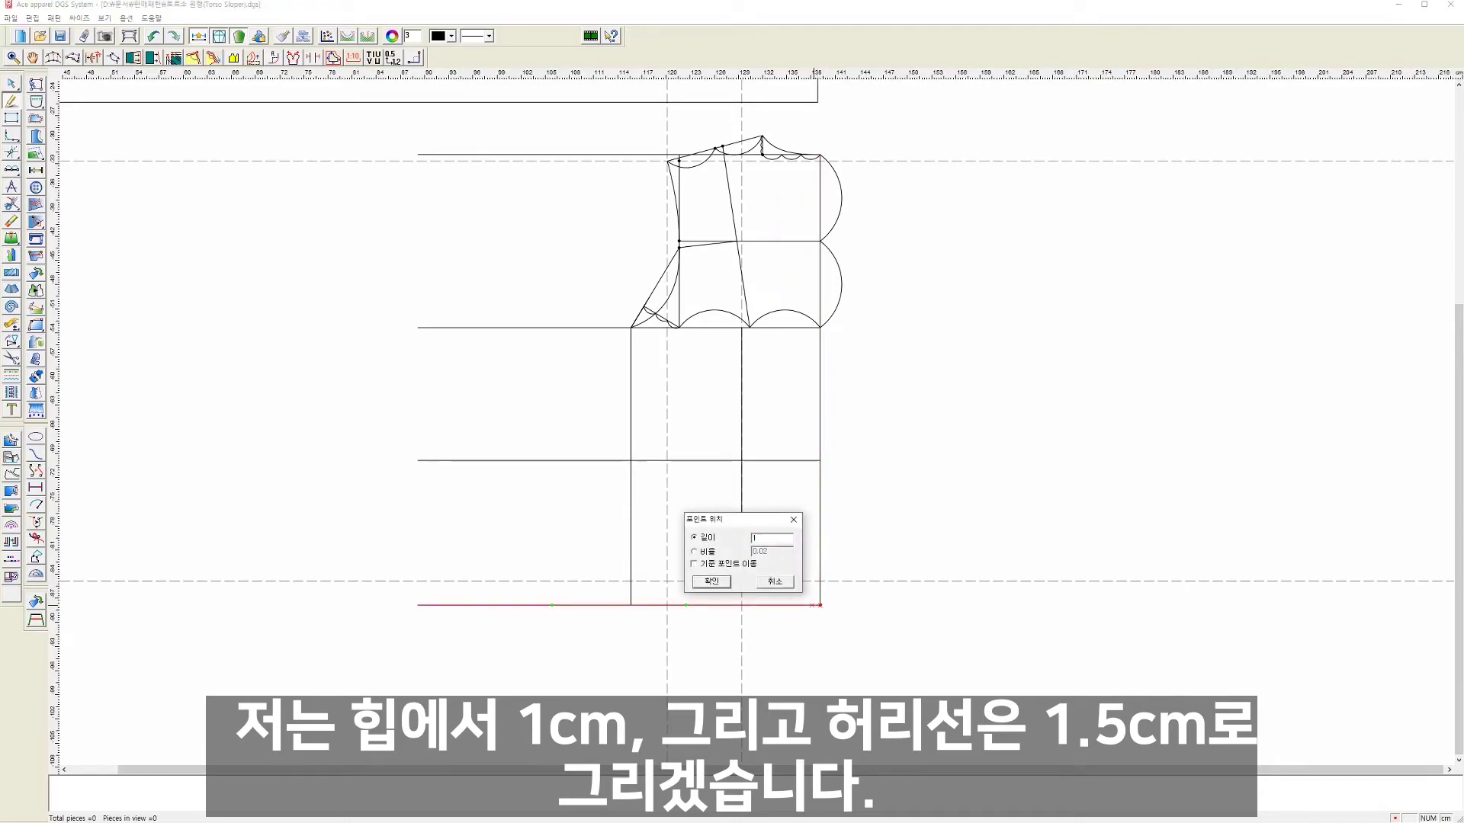
{"action": "left_click", "coordinate": [726, 582]}
{"action": "left_click", "coordinate": [814, 461]}
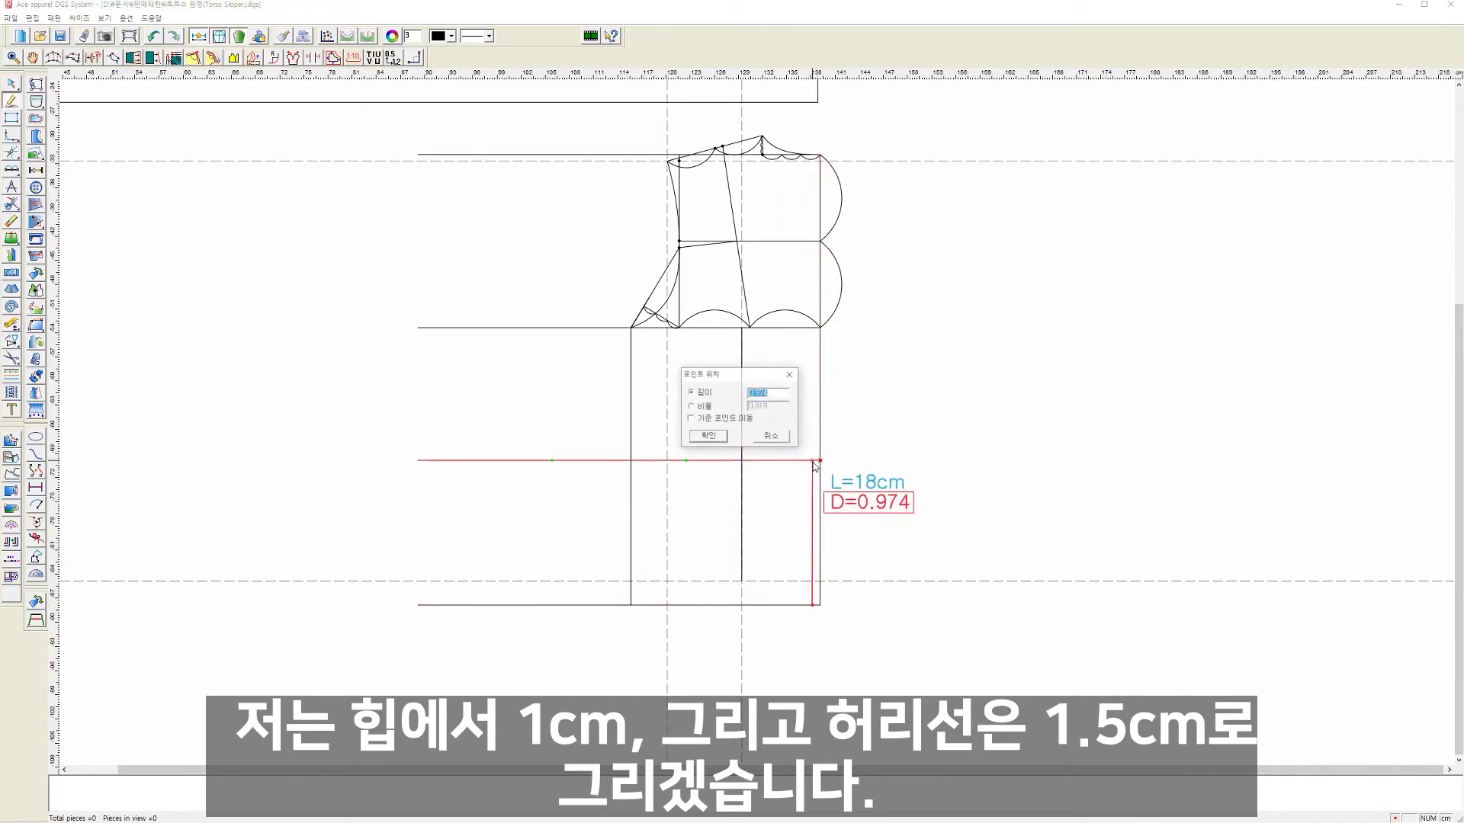
{"action": "type", "text": "1.5"}
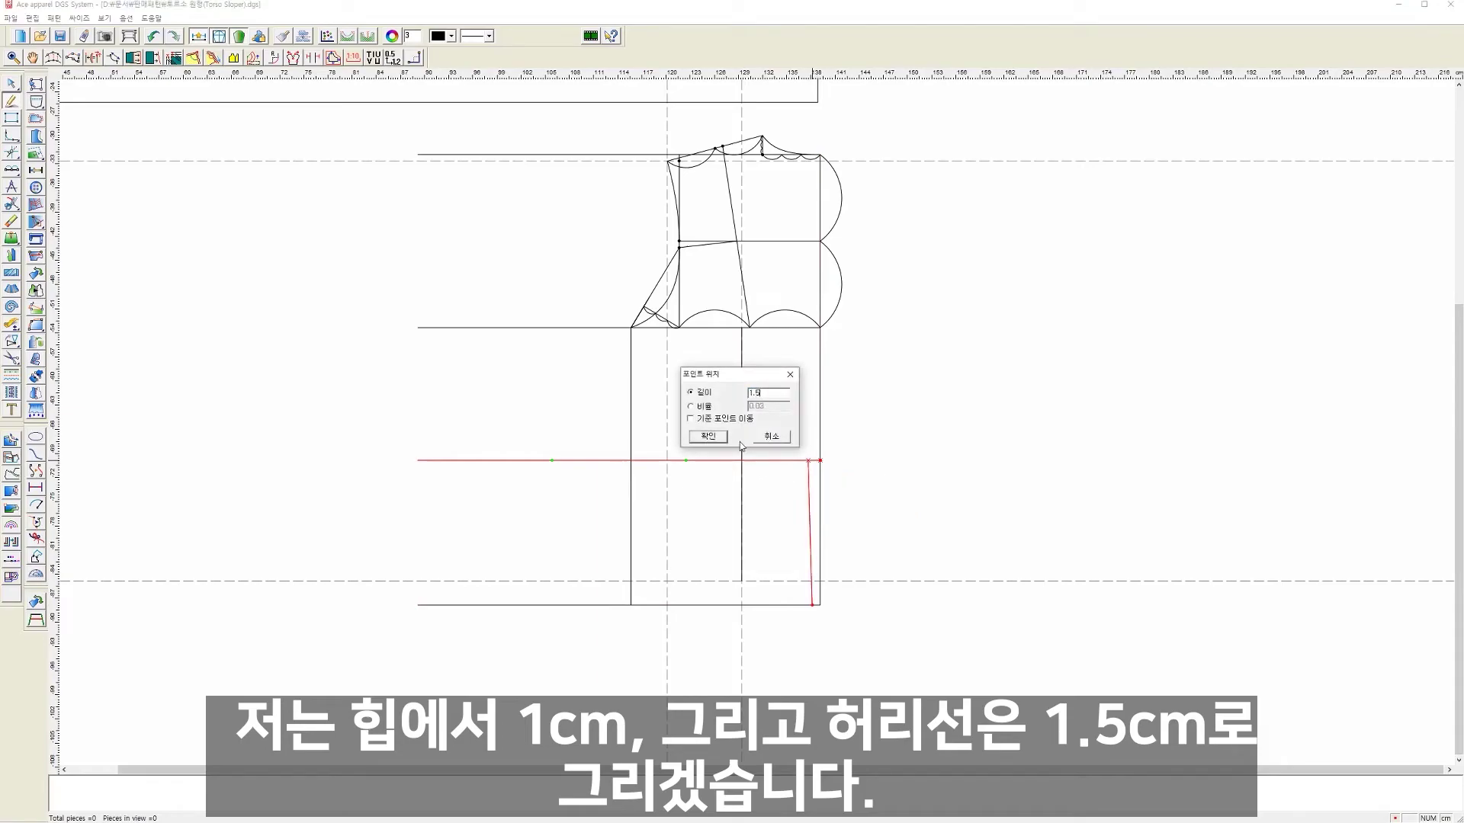
{"action": "left_click", "coordinate": [719, 435]}
{"action": "right_click", "coordinate": [823, 448]}
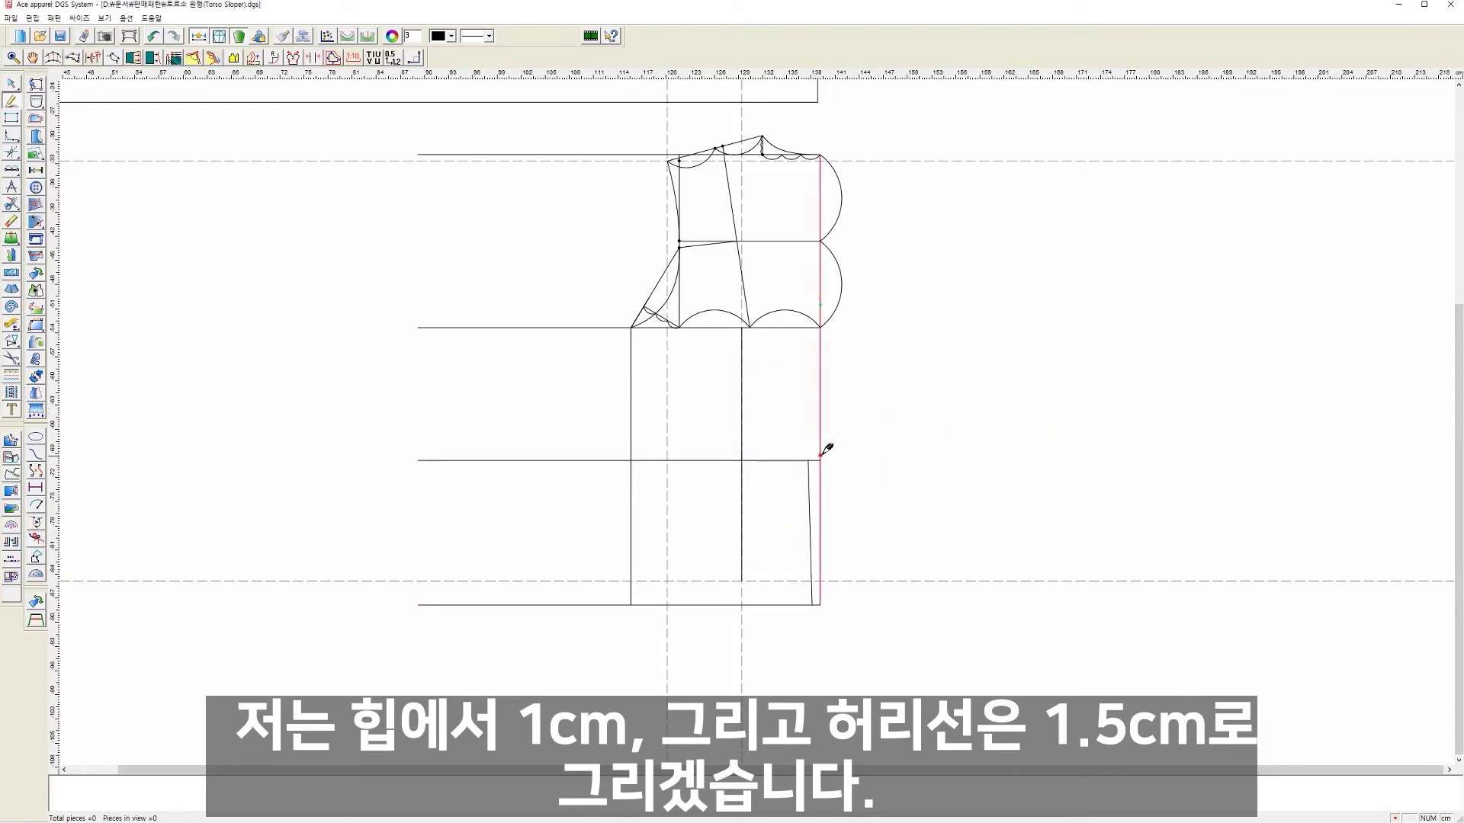
Step: Extend the side seam from the waist point to the armhole and curve it smoothly
{"action": "left_click", "coordinate": [808, 460]}
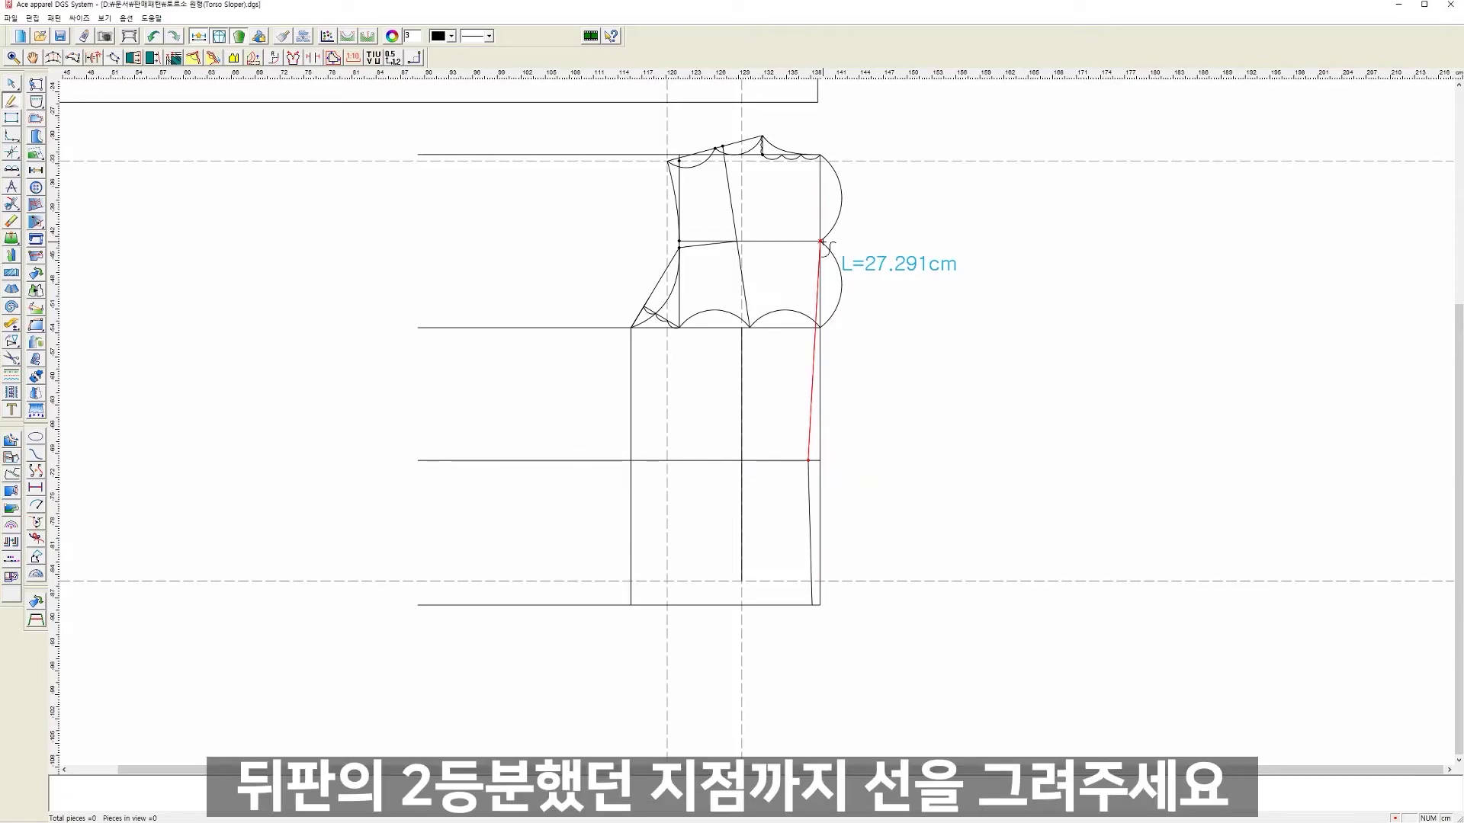
{"action": "left_click", "coordinate": [822, 243]}
{"action": "right_click", "coordinate": [919, 347]}
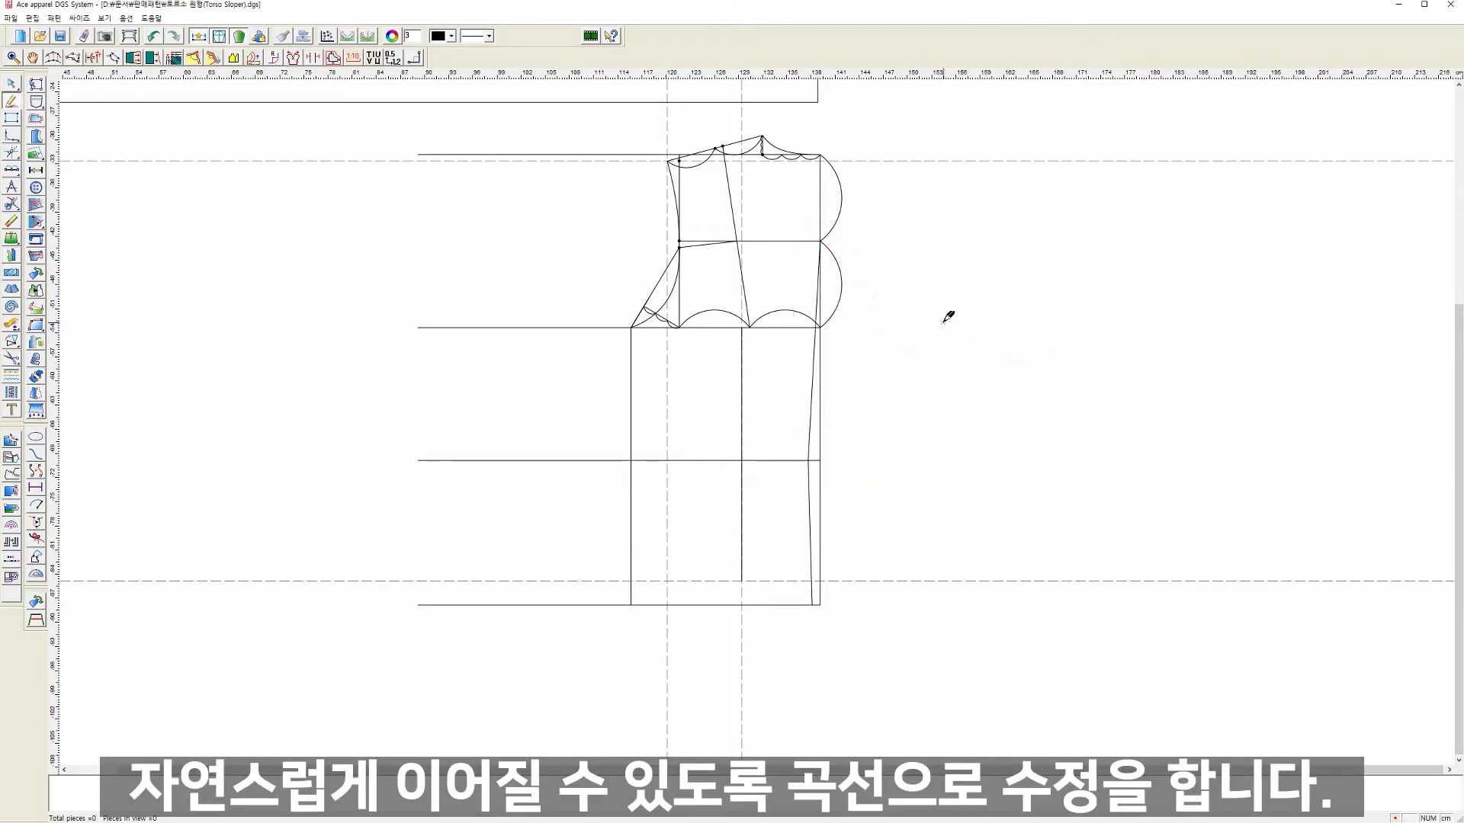
{"action": "right_click", "coordinate": [946, 315]}
{"action": "left_click", "coordinate": [982, 331]}
{"action": "scroll", "coordinate": [809, 296], "scroll_direction": "up", "scroll_amount": 2}
{"action": "scroll", "coordinate": [810, 296], "scroll_direction": "up", "scroll_amount": 2}
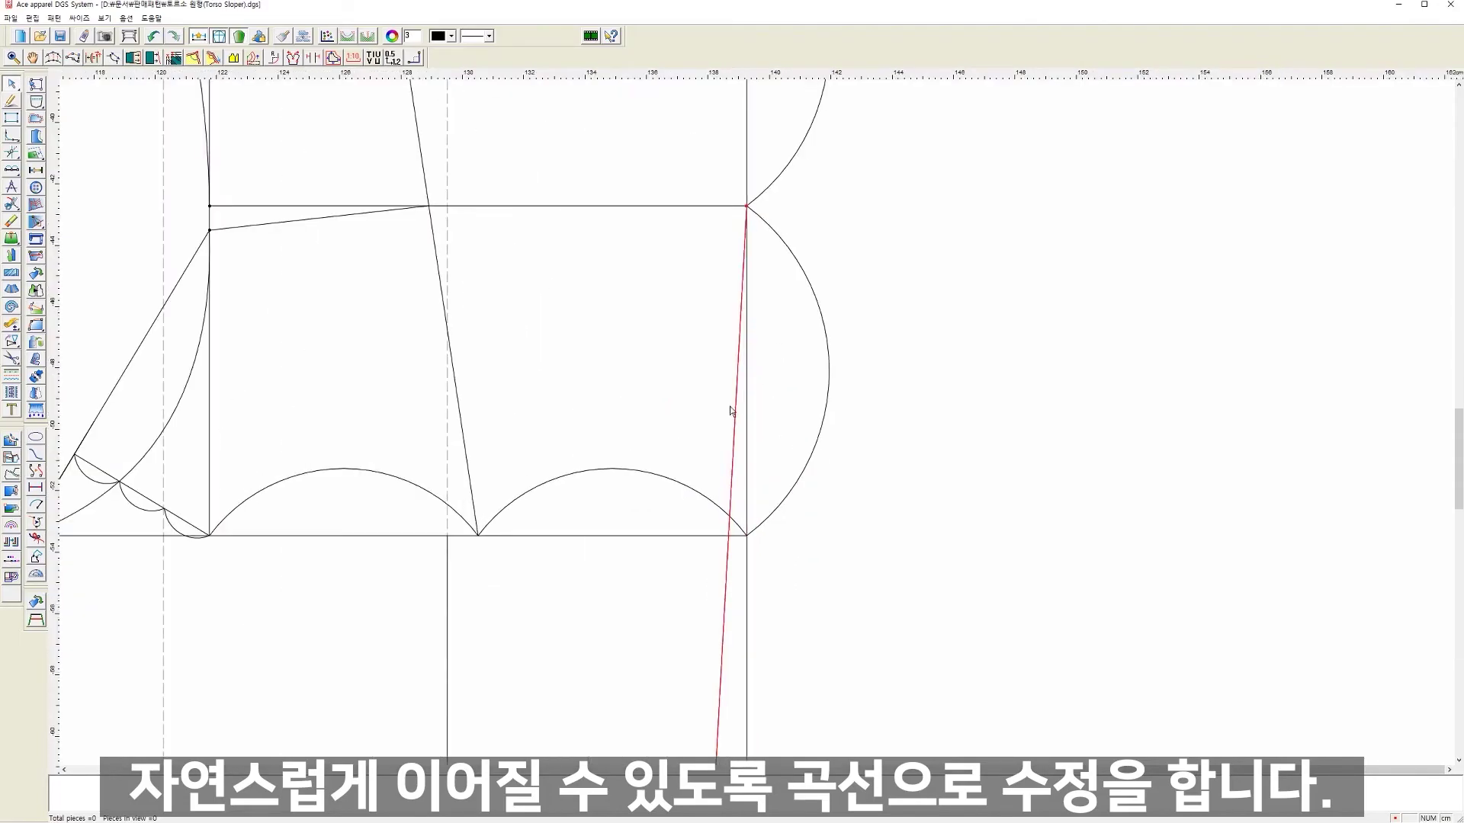
{"action": "scroll", "coordinate": [730, 412], "scroll_direction": "up", "scroll_amount": 2}
{"action": "left_click_drag", "start_coordinate": [751, 385], "coordinate": [760, 382]}
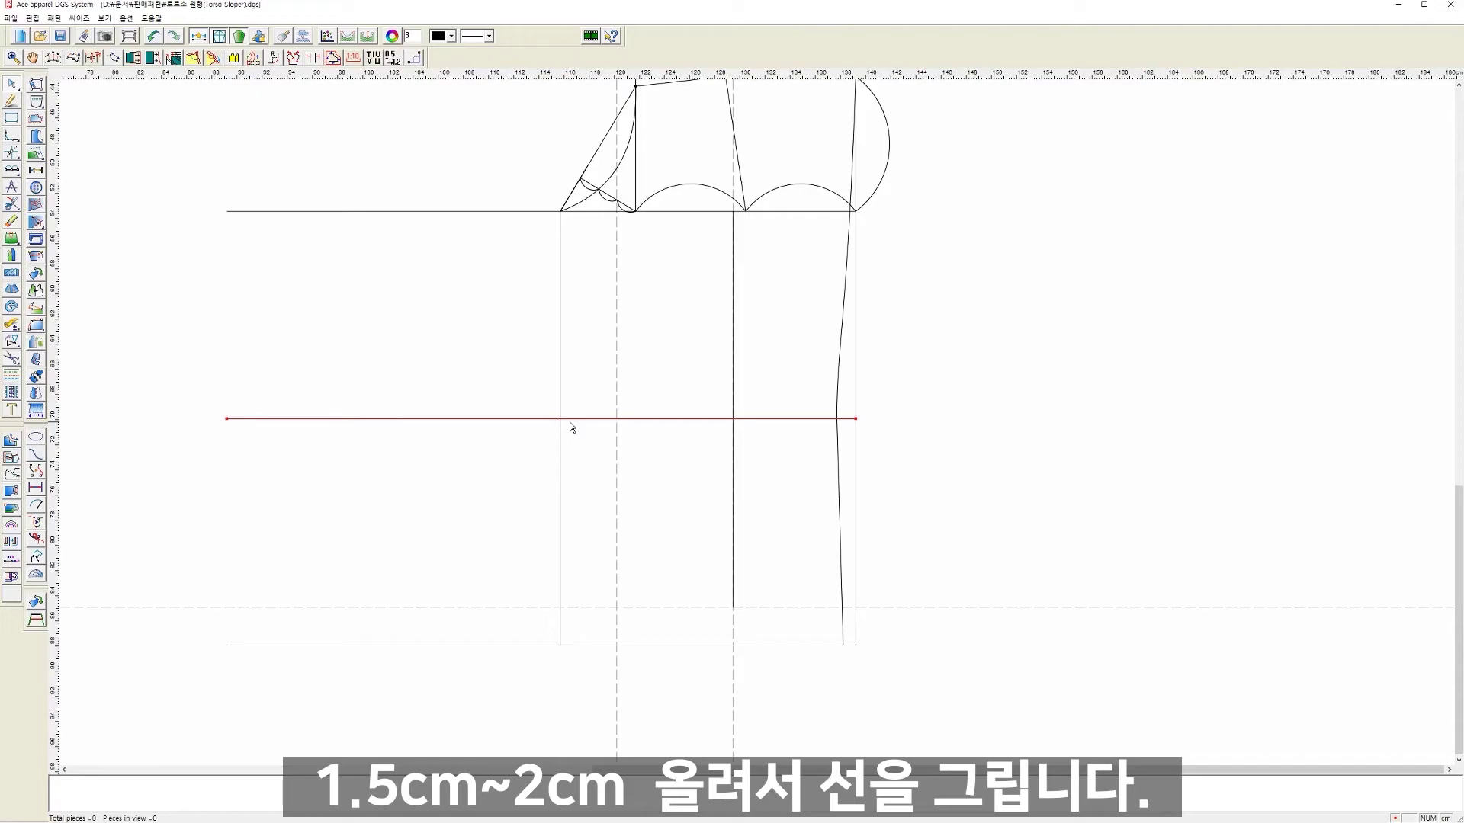
{"action": "right_click", "coordinate": [571, 427]}
{"action": "left_click", "coordinate": [577, 421]}
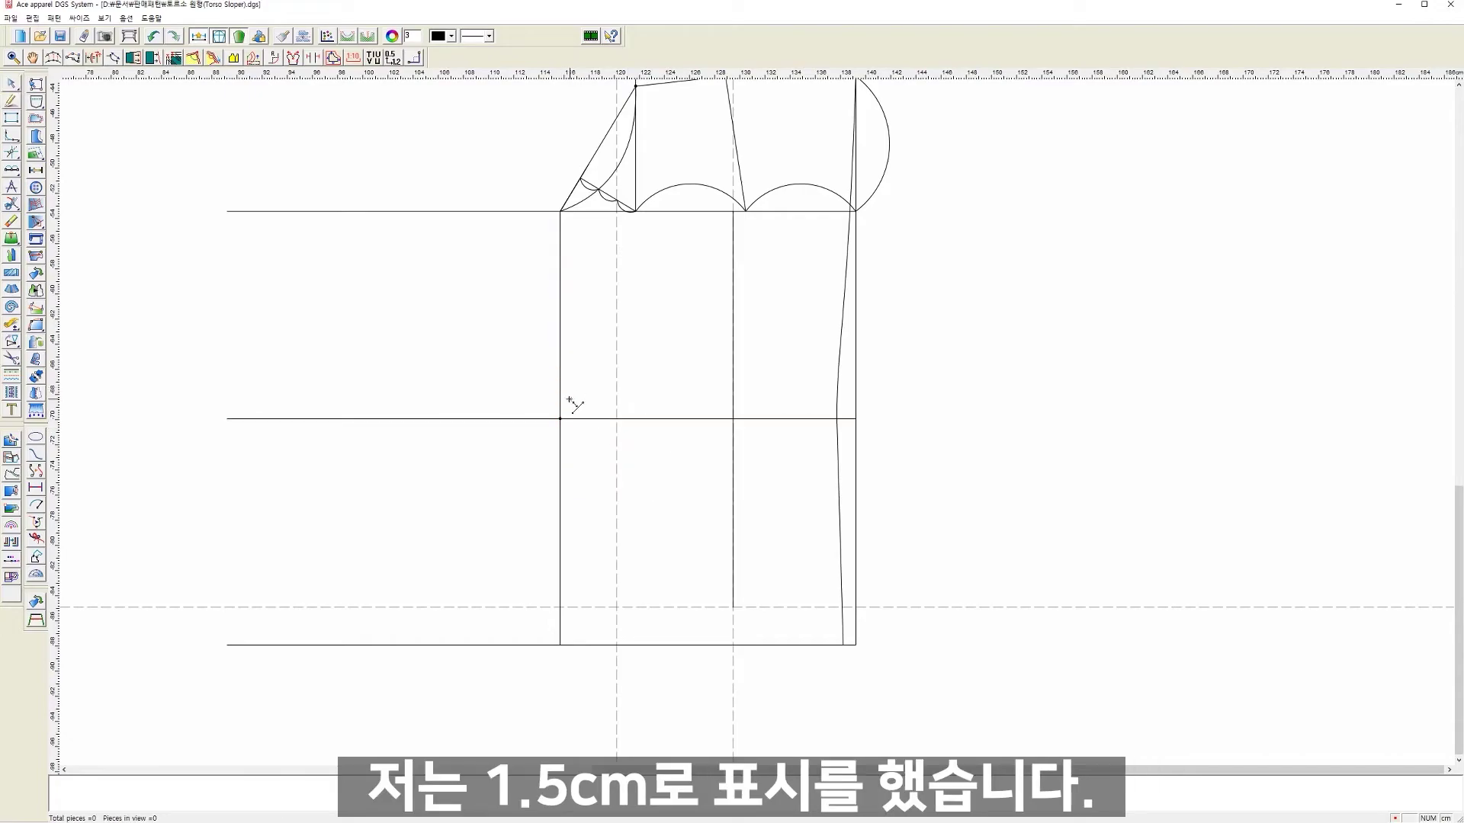
Step: Mark a point 1.5 cm up the centre back line
{"action": "left_click", "coordinate": [561, 405]}
{"action": "type", "text": "1.5"}
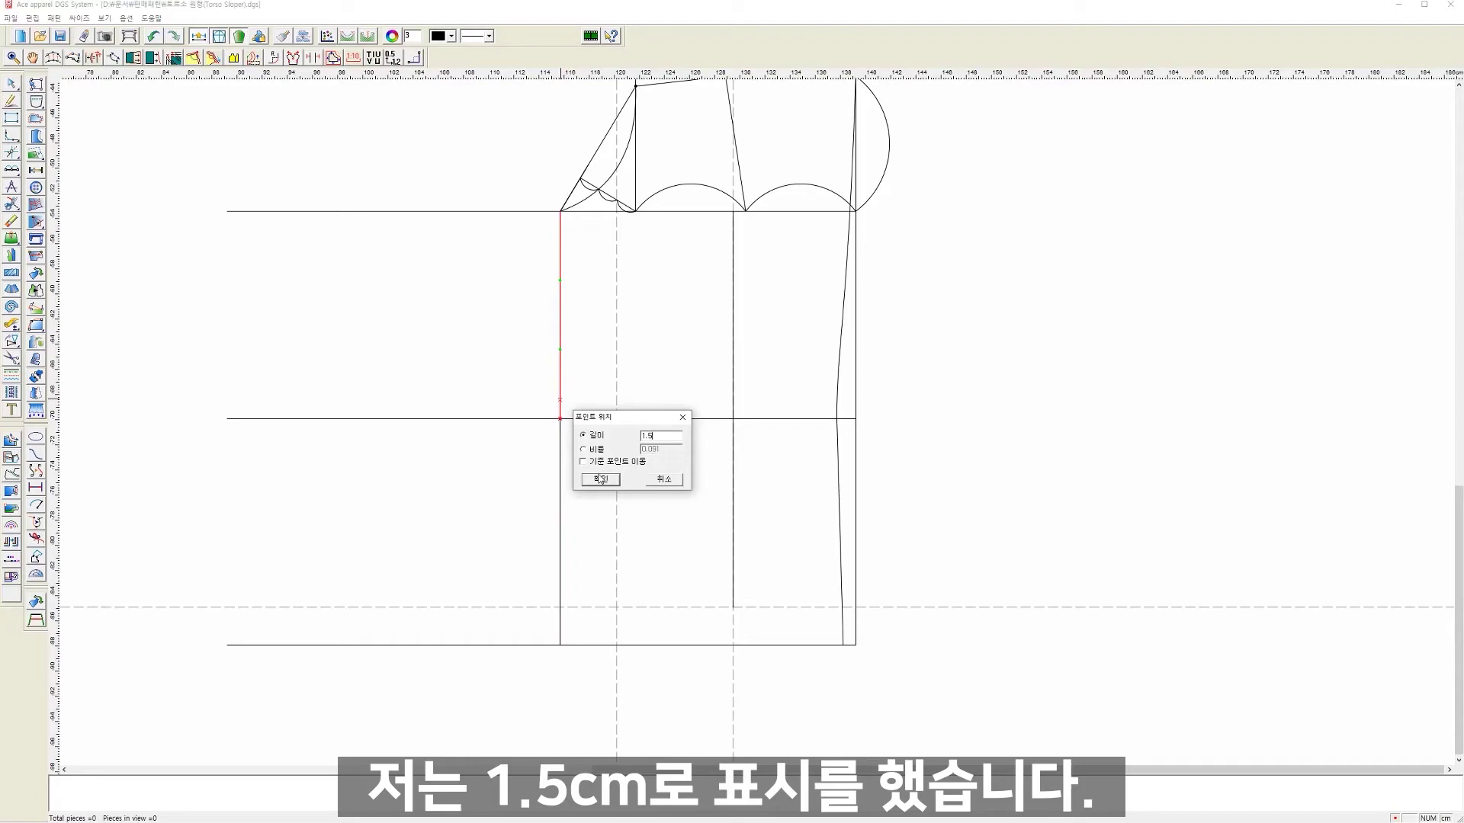
{"action": "left_click", "coordinate": [601, 479]}
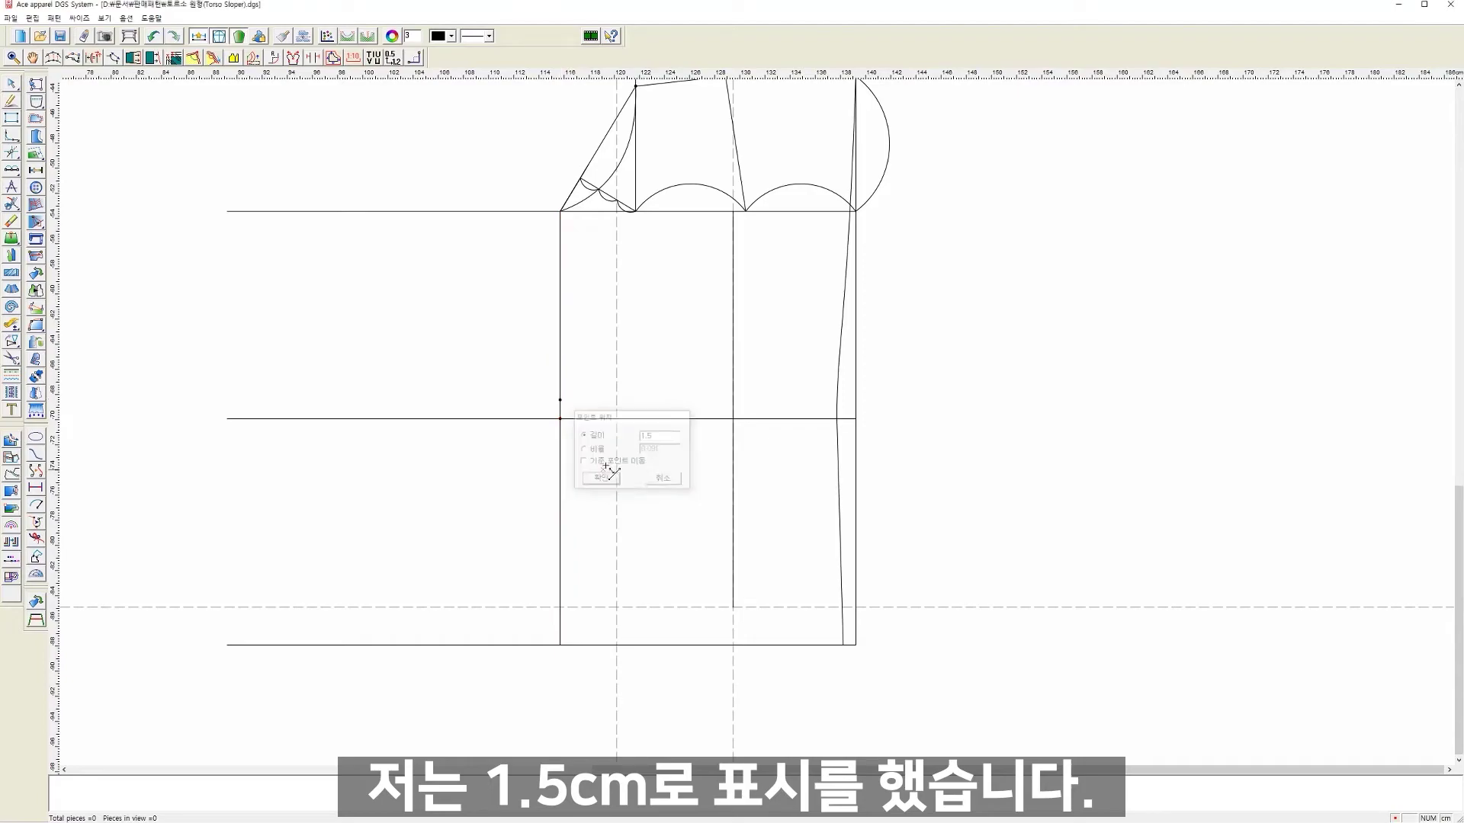
Step: Draw the new waistline from the raised point to the side seam's waist point
{"action": "right_click", "coordinate": [590, 384]}
{"action": "left_click", "coordinate": [619, 398]}
{"action": "left_click", "coordinate": [561, 400]}
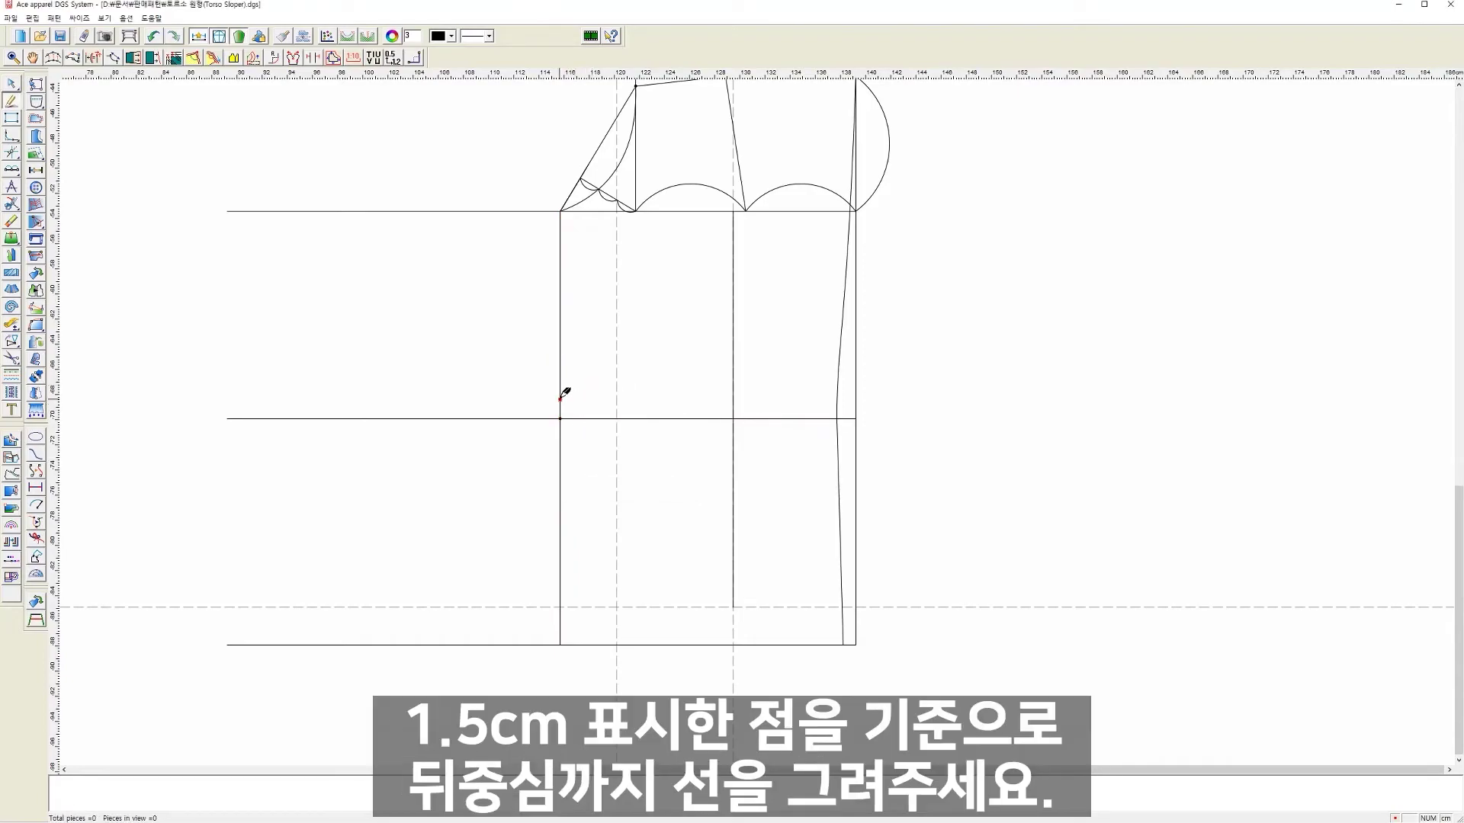
{"action": "left_click", "coordinate": [855, 418]}
{"action": "right_click", "coordinate": [971, 446]}
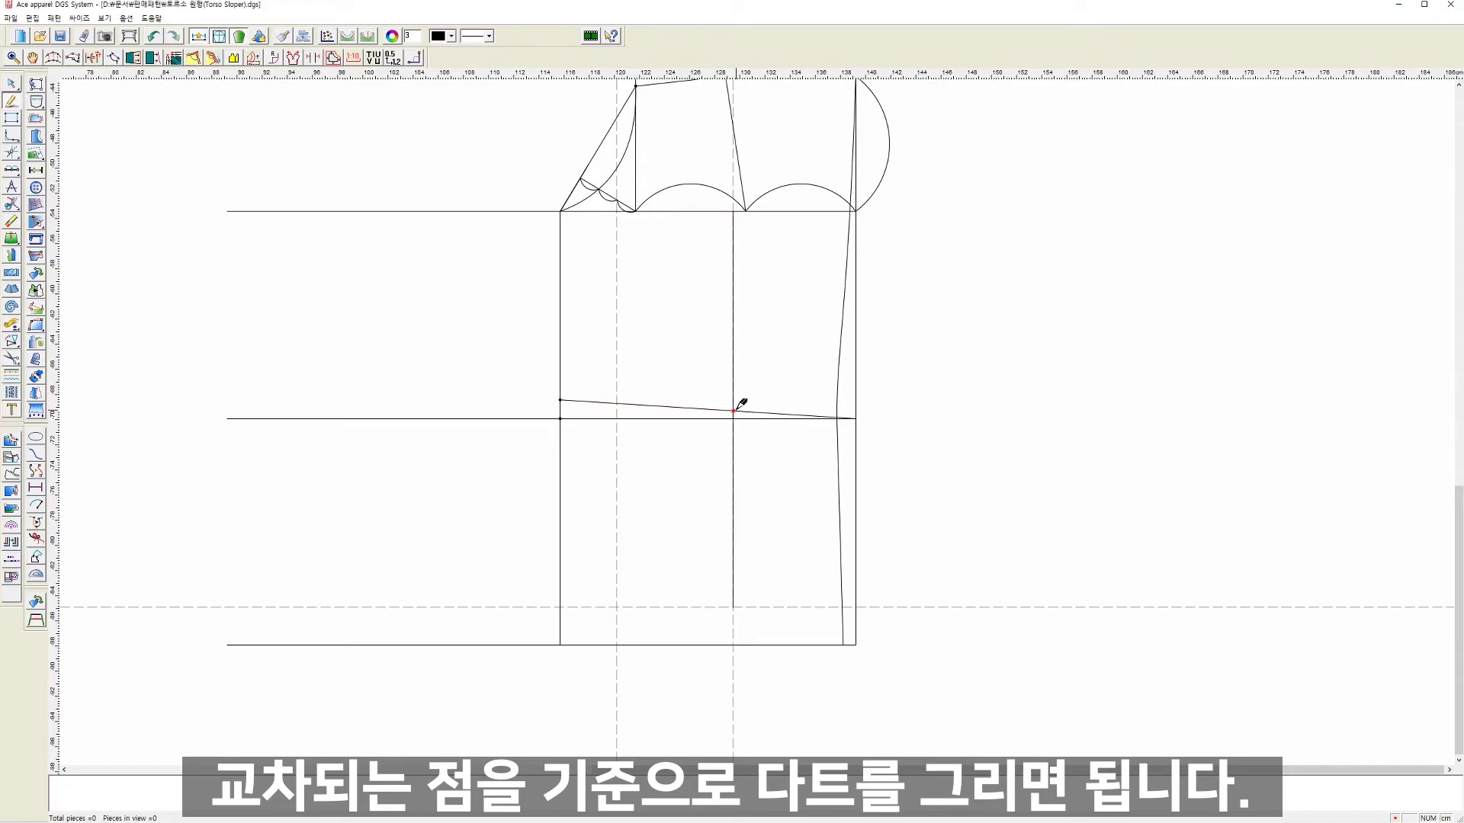
{"action": "right_click", "coordinate": [654, 383]}
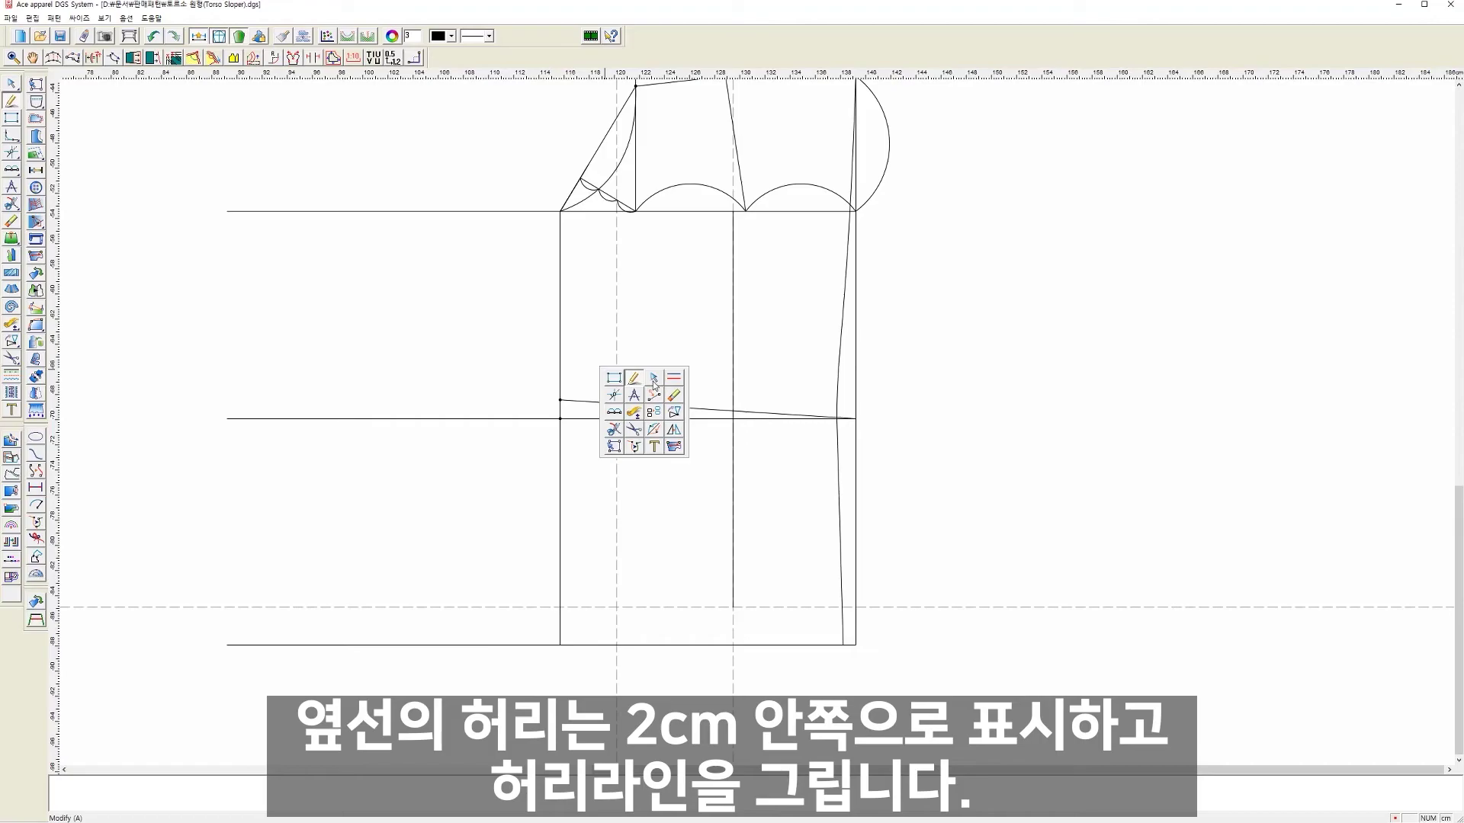
Step: Add a vertical guideline 2 cm inside the back side line
{"action": "left_click", "coordinate": [653, 380]}
{"action": "left_click", "coordinate": [561, 364]}
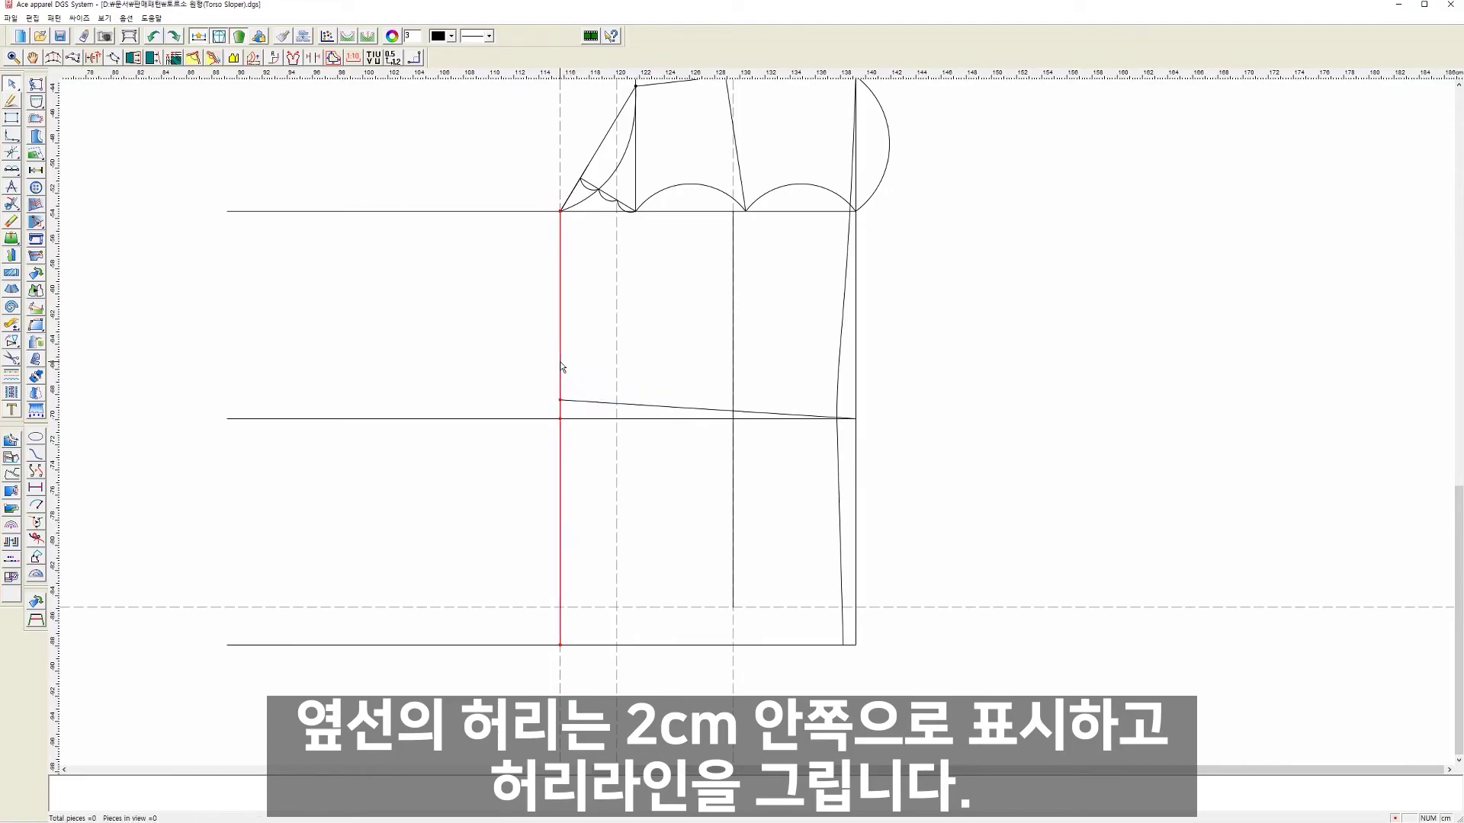
{"action": "left_click", "coordinate": [562, 705]}
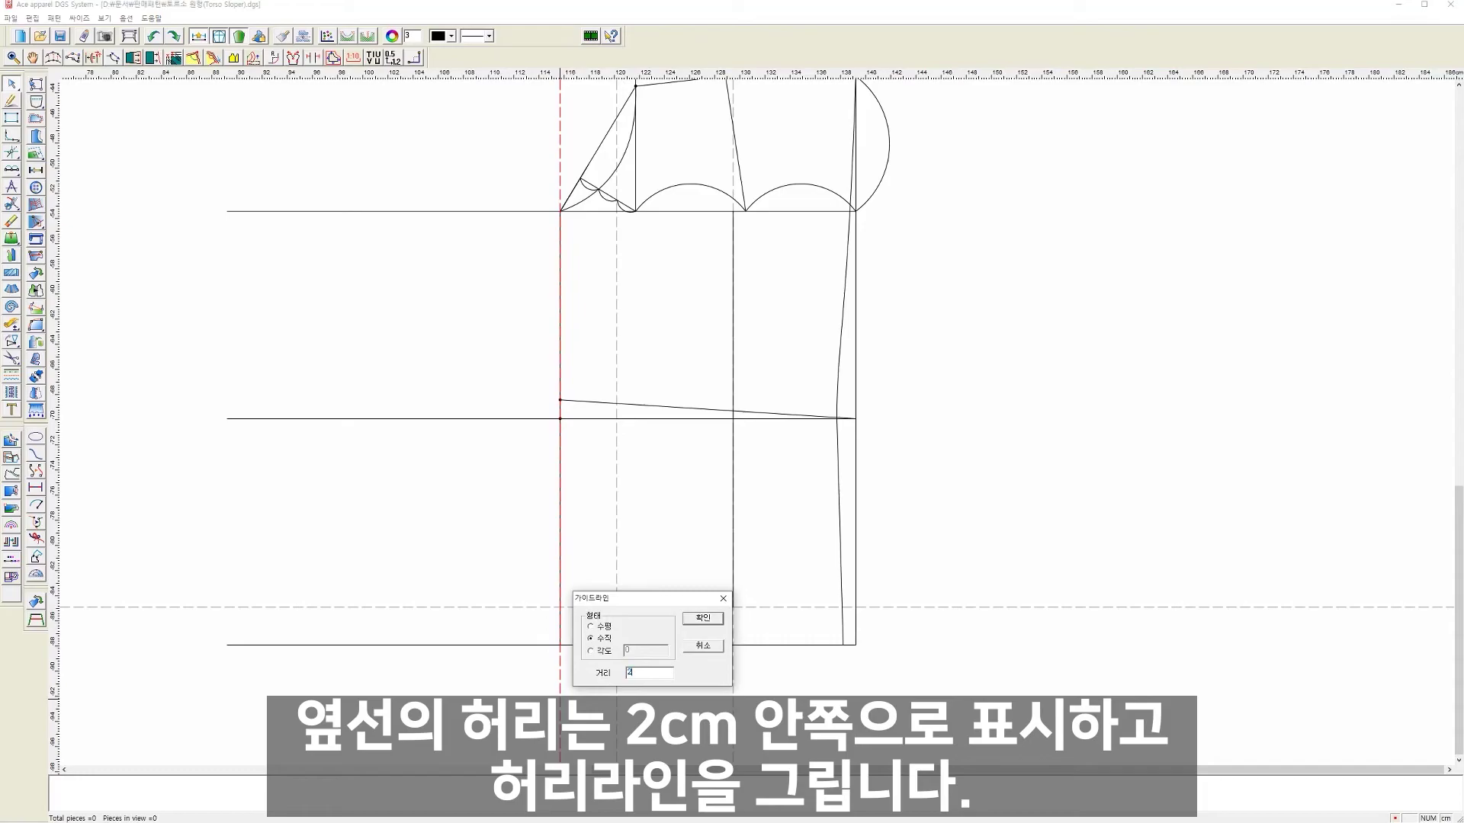
{"action": "left_click", "coordinate": [703, 618]}
{"action": "left_click", "coordinate": [572, 401]}
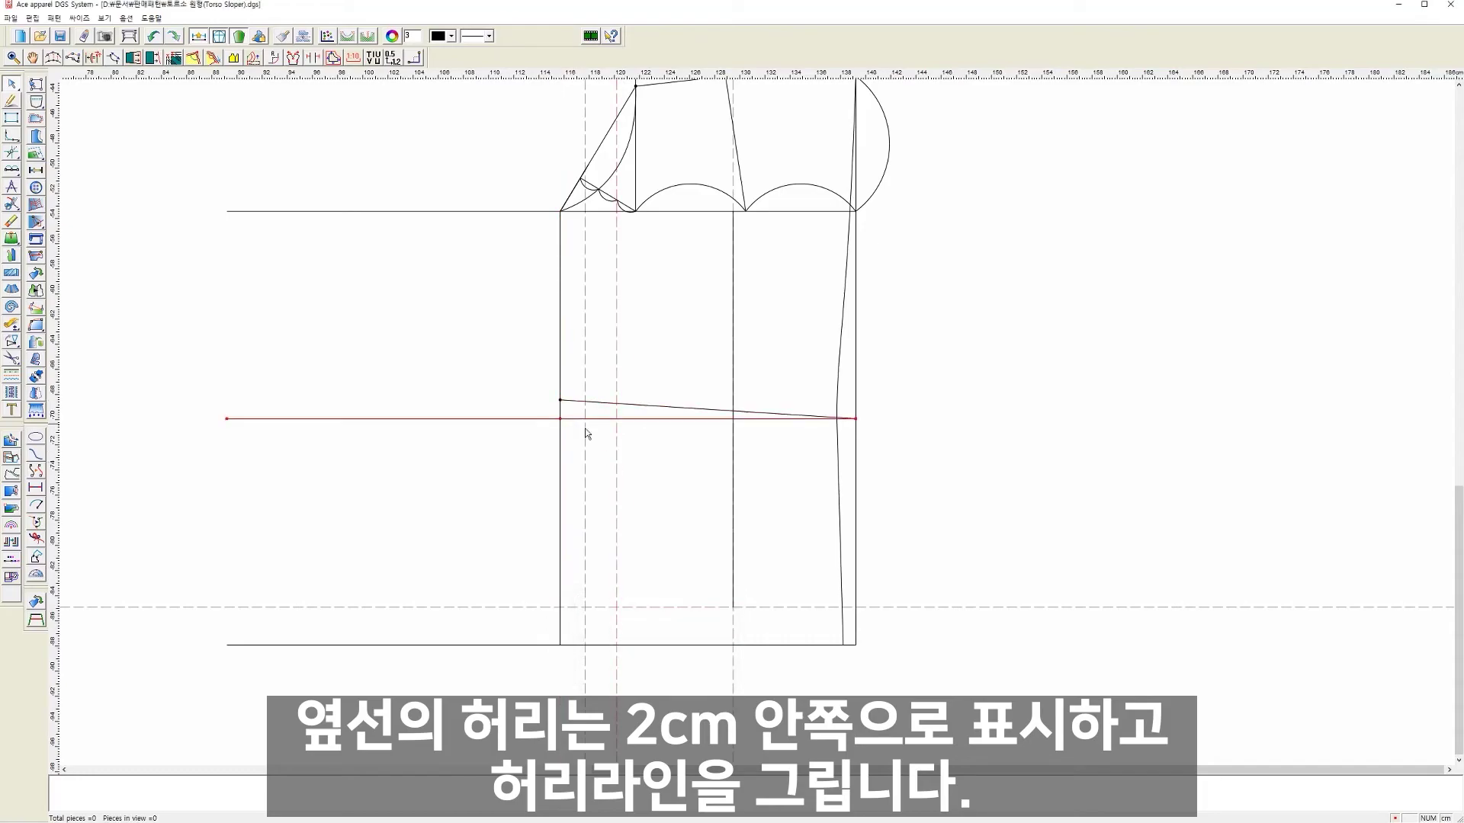
Step: Erase the extra vertical and horizontal dashed guidelines
{"action": "right_click", "coordinate": [657, 342]}
{"action": "left_click", "coordinate": [727, 367]}
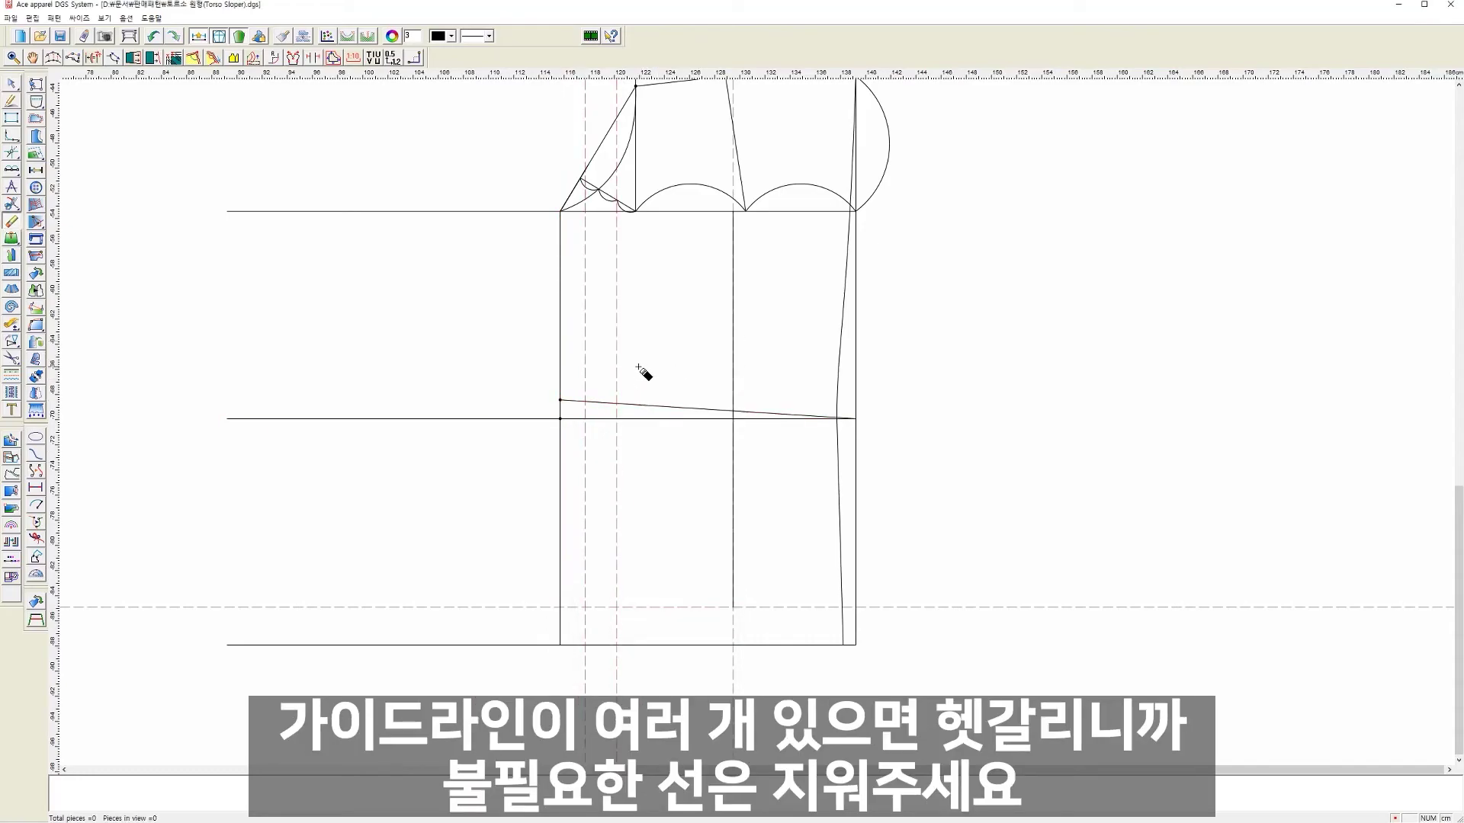
{"action": "left_click", "coordinate": [617, 366]}
{"action": "left_click", "coordinate": [742, 707]}
{"action": "left_click", "coordinate": [692, 607]}
Step: Draw the side seam from the underarm corner through the waist guideline point to the hem corner
{"action": "right_click", "coordinate": [700, 707]}
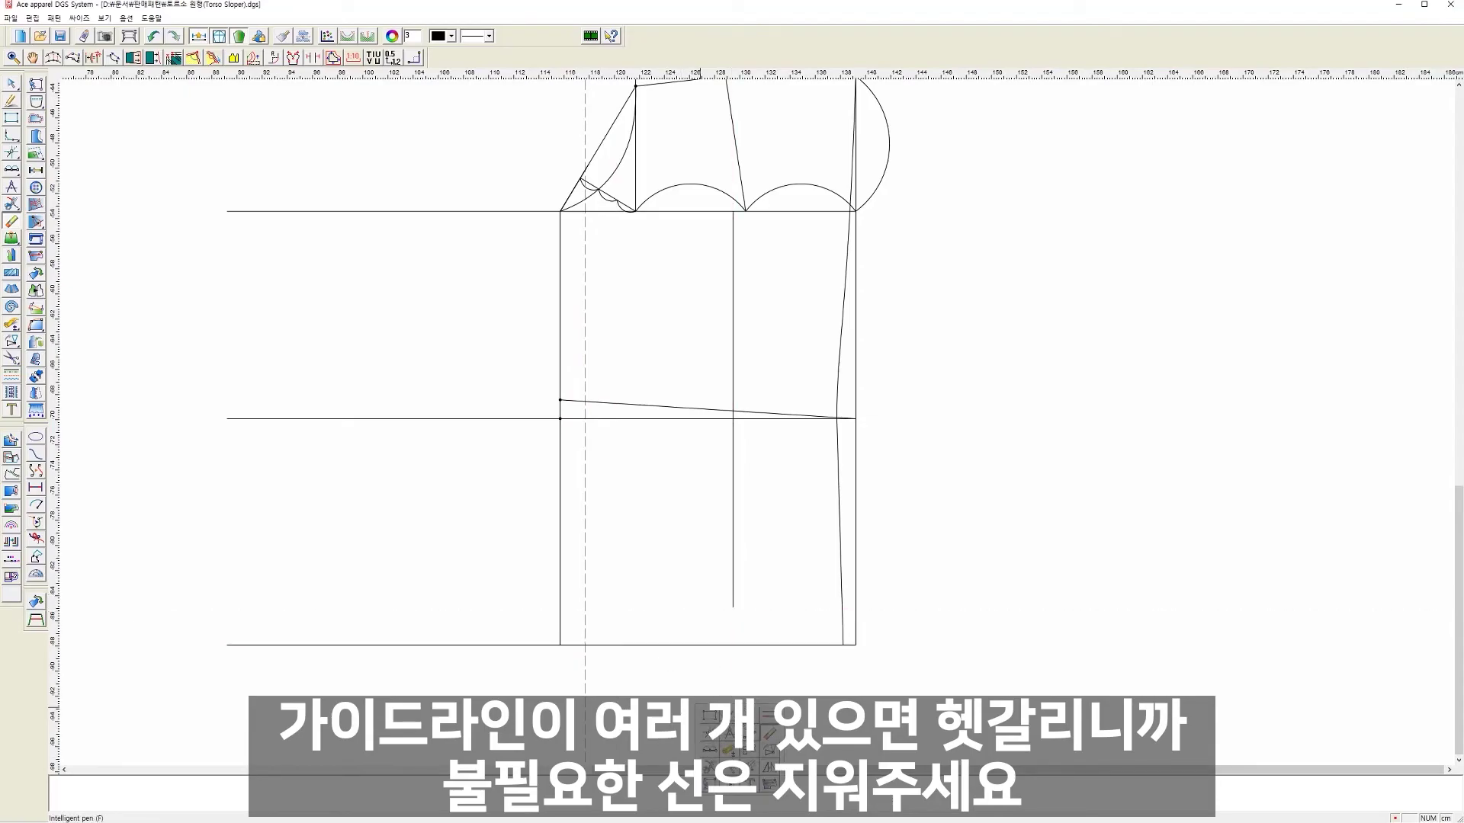
{"action": "right_click", "coordinate": [637, 496]}
{"action": "left_click", "coordinate": [675, 494]}
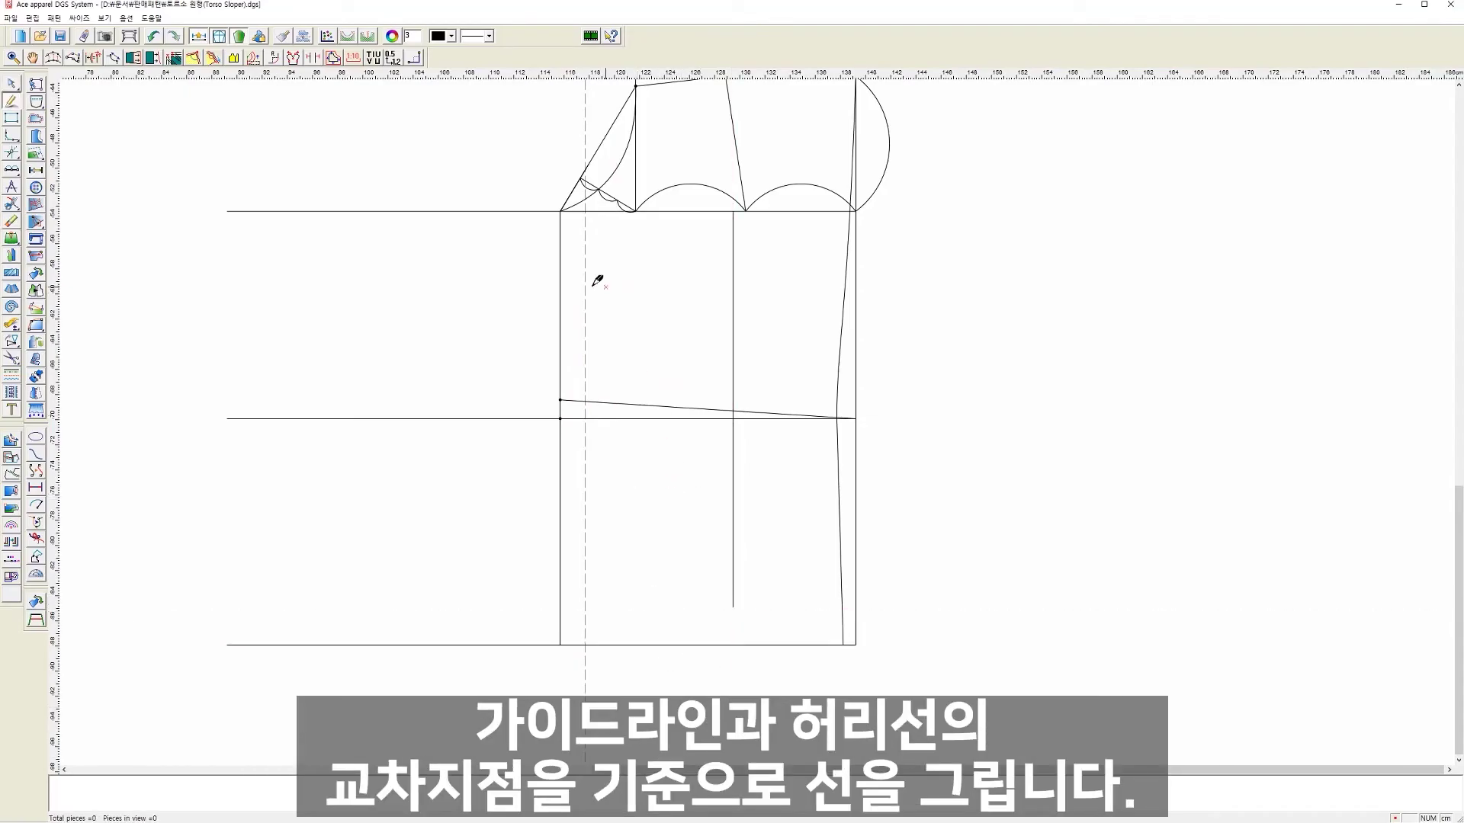
{"action": "left_click", "coordinate": [560, 212]}
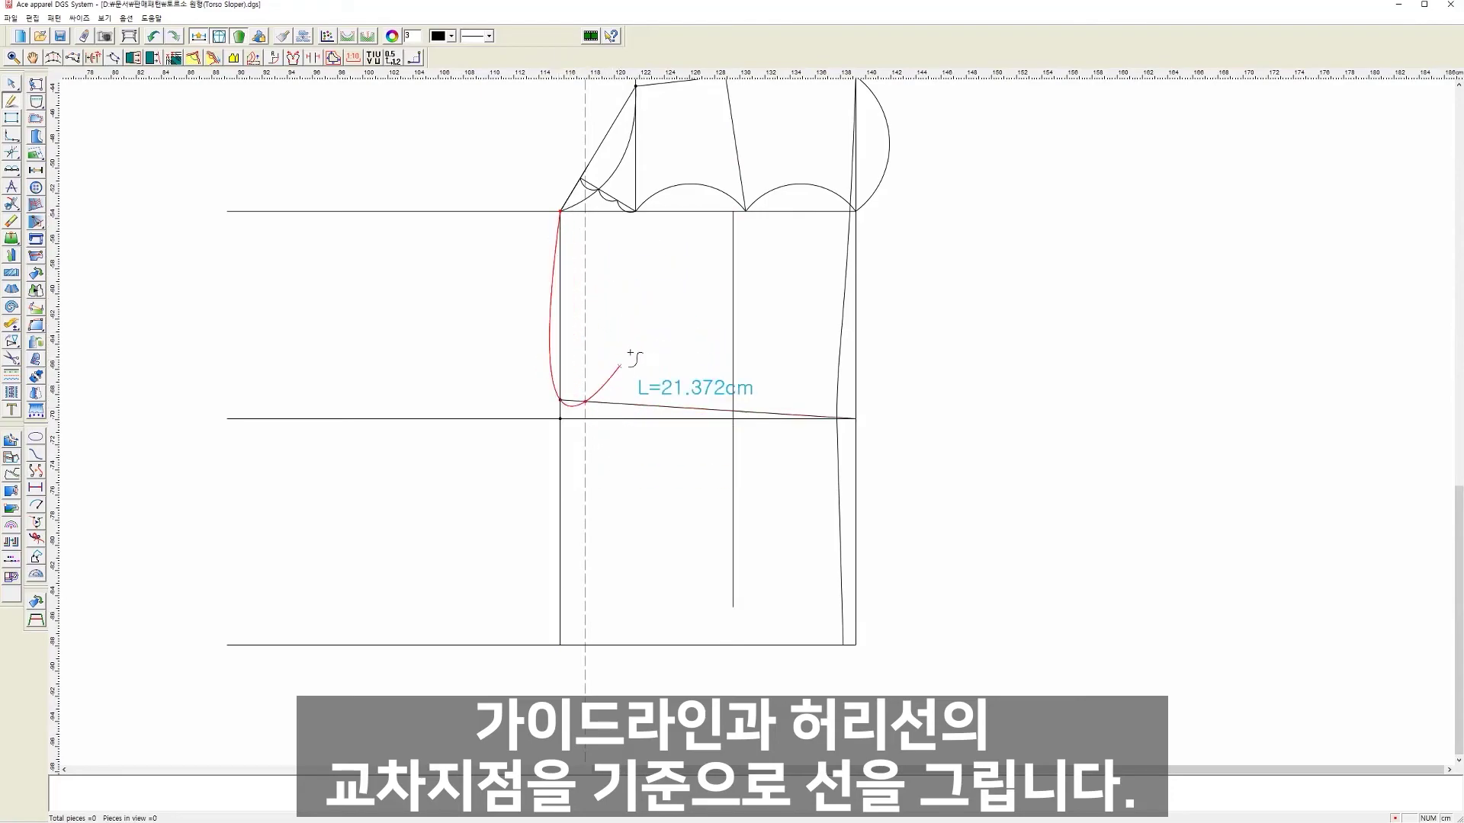
{"action": "left_click", "coordinate": [585, 400]}
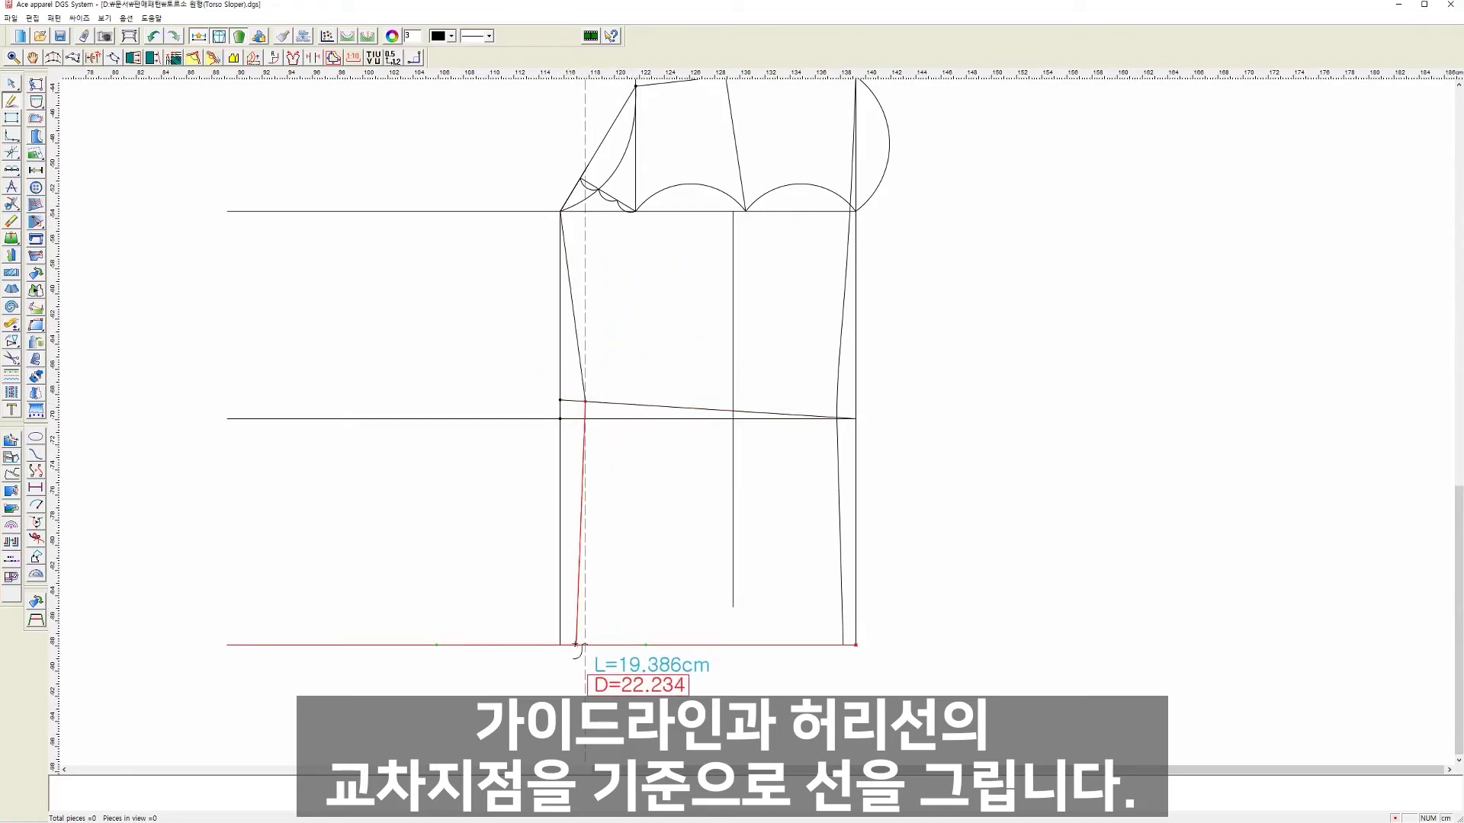
{"action": "left_click", "coordinate": [560, 644]}
{"action": "right_click", "coordinate": [654, 536]}
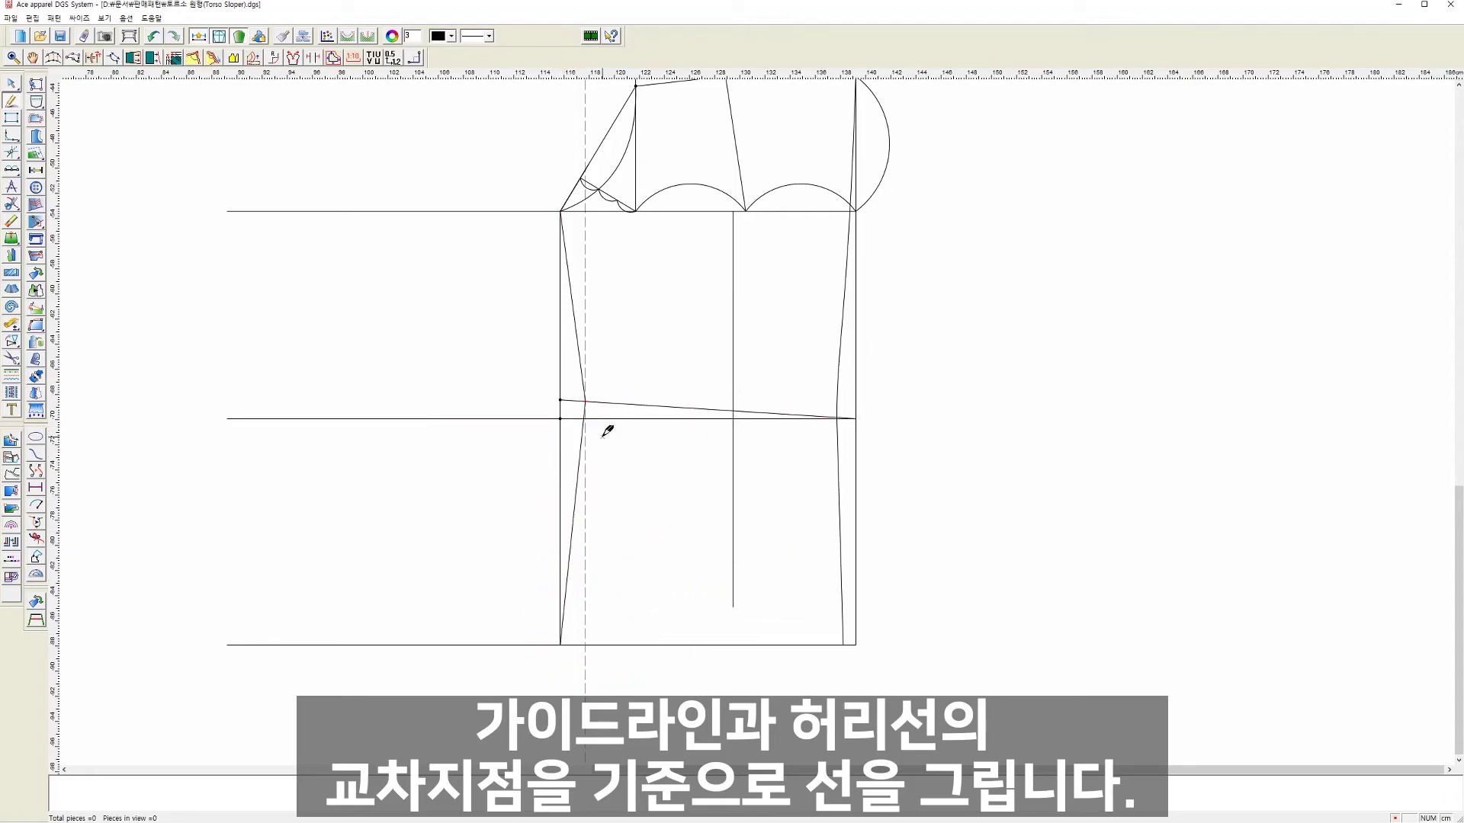
Step: Bend the upper side seam into a slight curve, then ease it back flatter
{"action": "scroll", "coordinate": [581, 366], "scroll_direction": "up", "scroll_amount": 3}
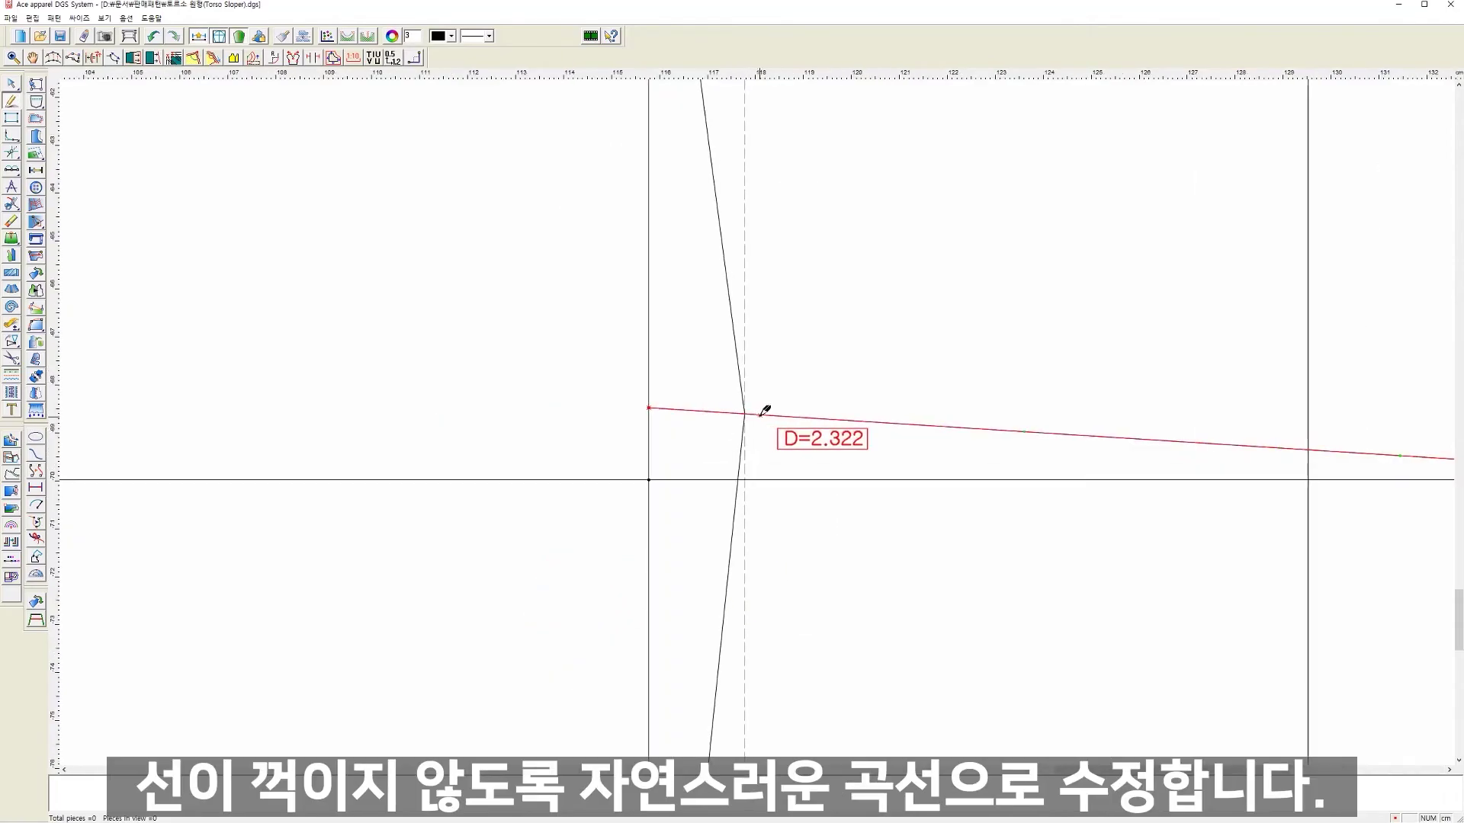
{"action": "right_click", "coordinate": [770, 352]}
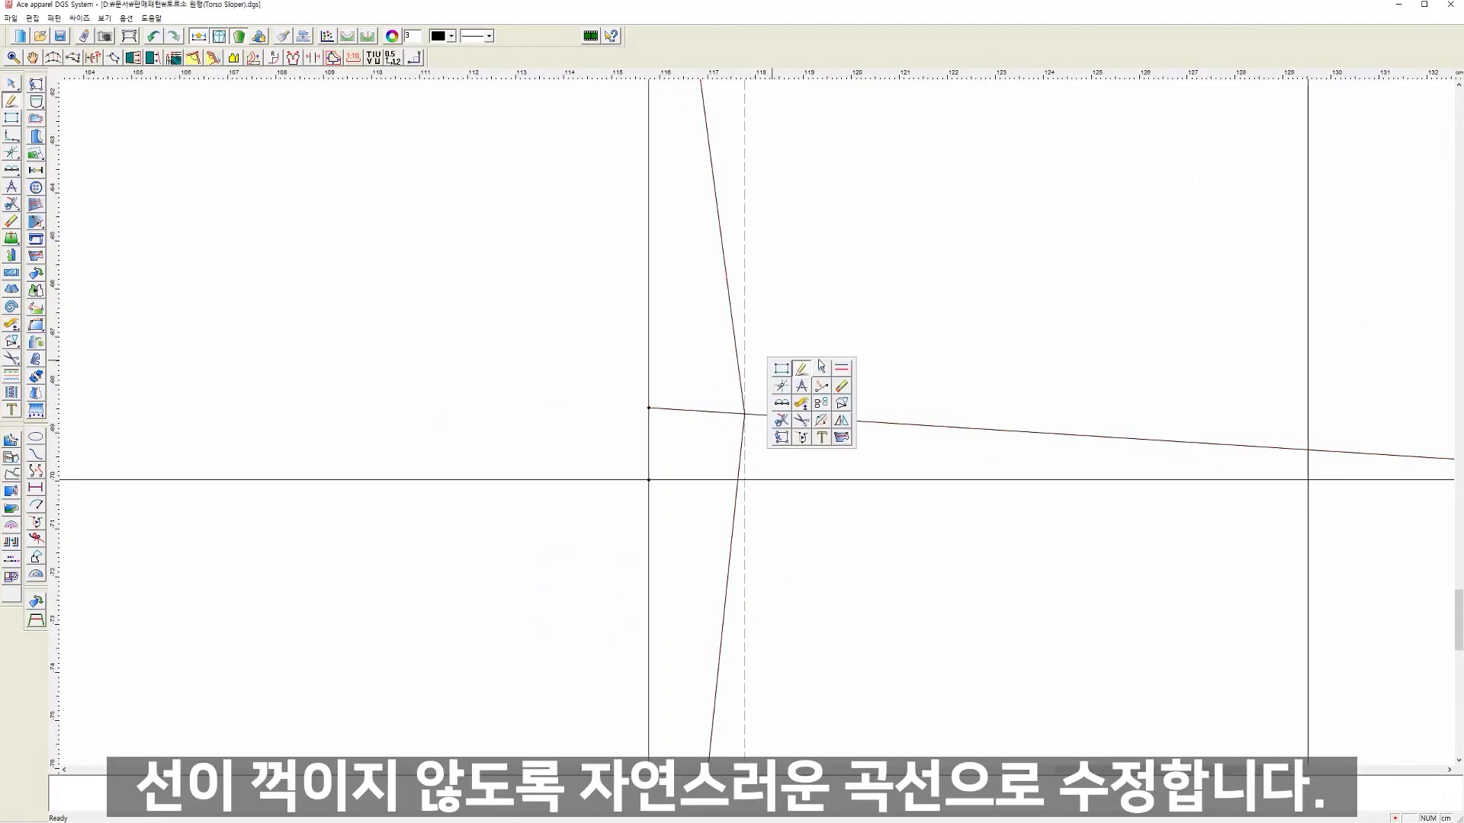
{"action": "left_click", "coordinate": [813, 359]}
{"action": "left_click_drag", "start_coordinate": [736, 336], "coordinate": [743, 360]}
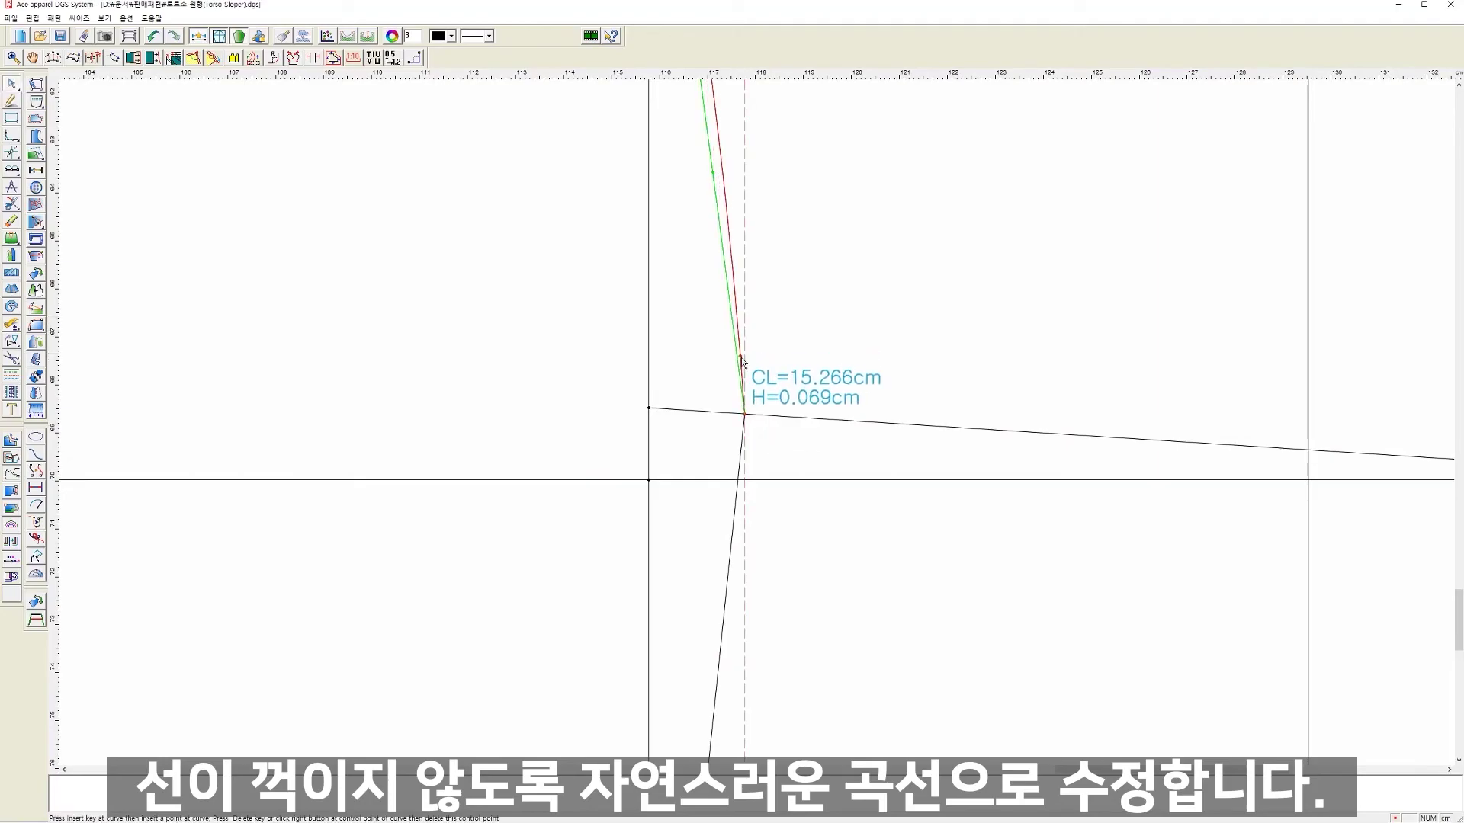
{"action": "scroll", "coordinate": [743, 360], "scroll_direction": "down", "scroll_amount": 3}
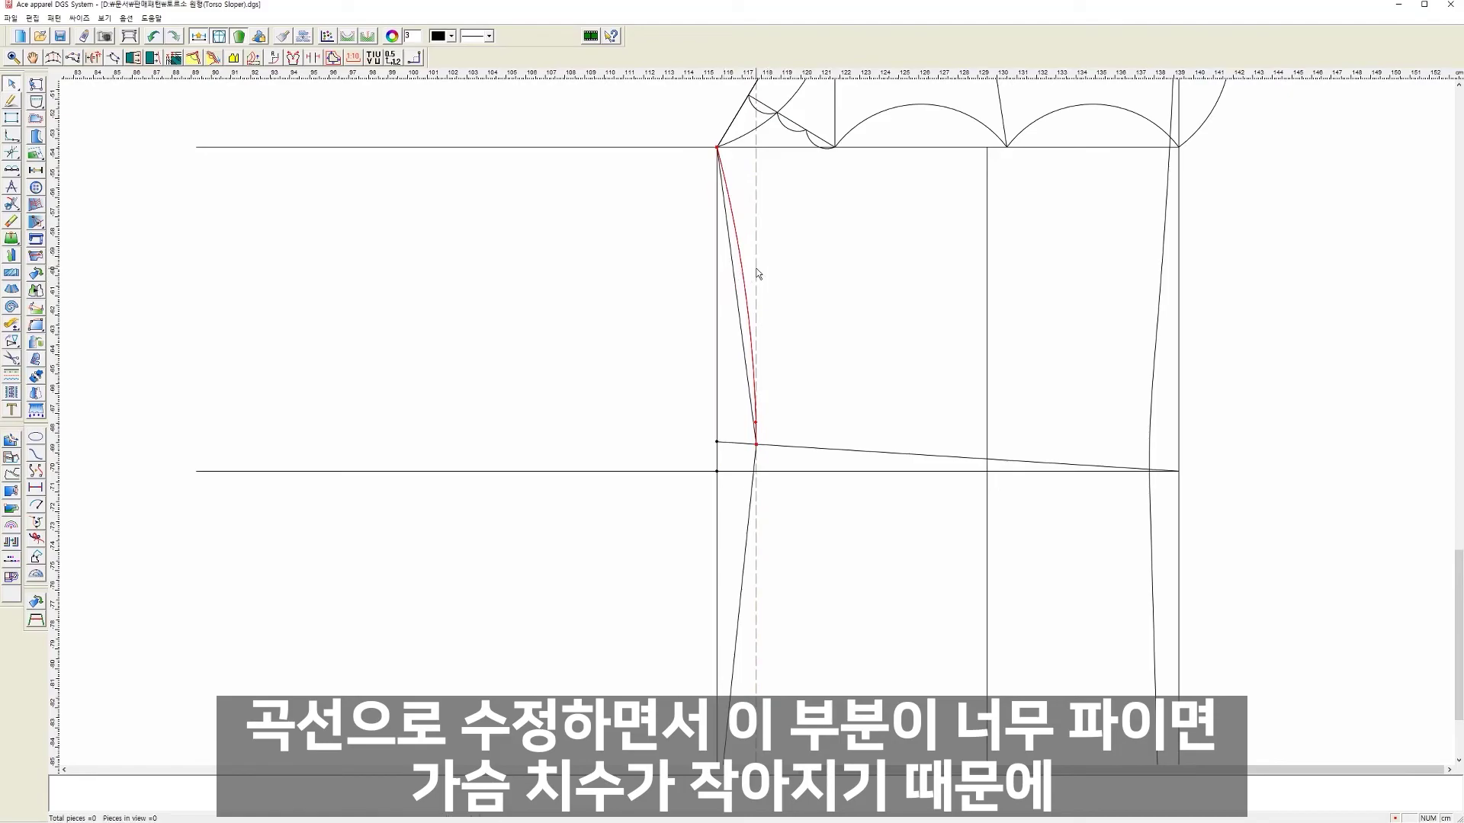
{"action": "left_click_drag", "start_coordinate": [745, 282], "coordinate": [743, 294]}
{"action": "scroll", "coordinate": [755, 427], "scroll_direction": "up", "scroll_amount": 3}
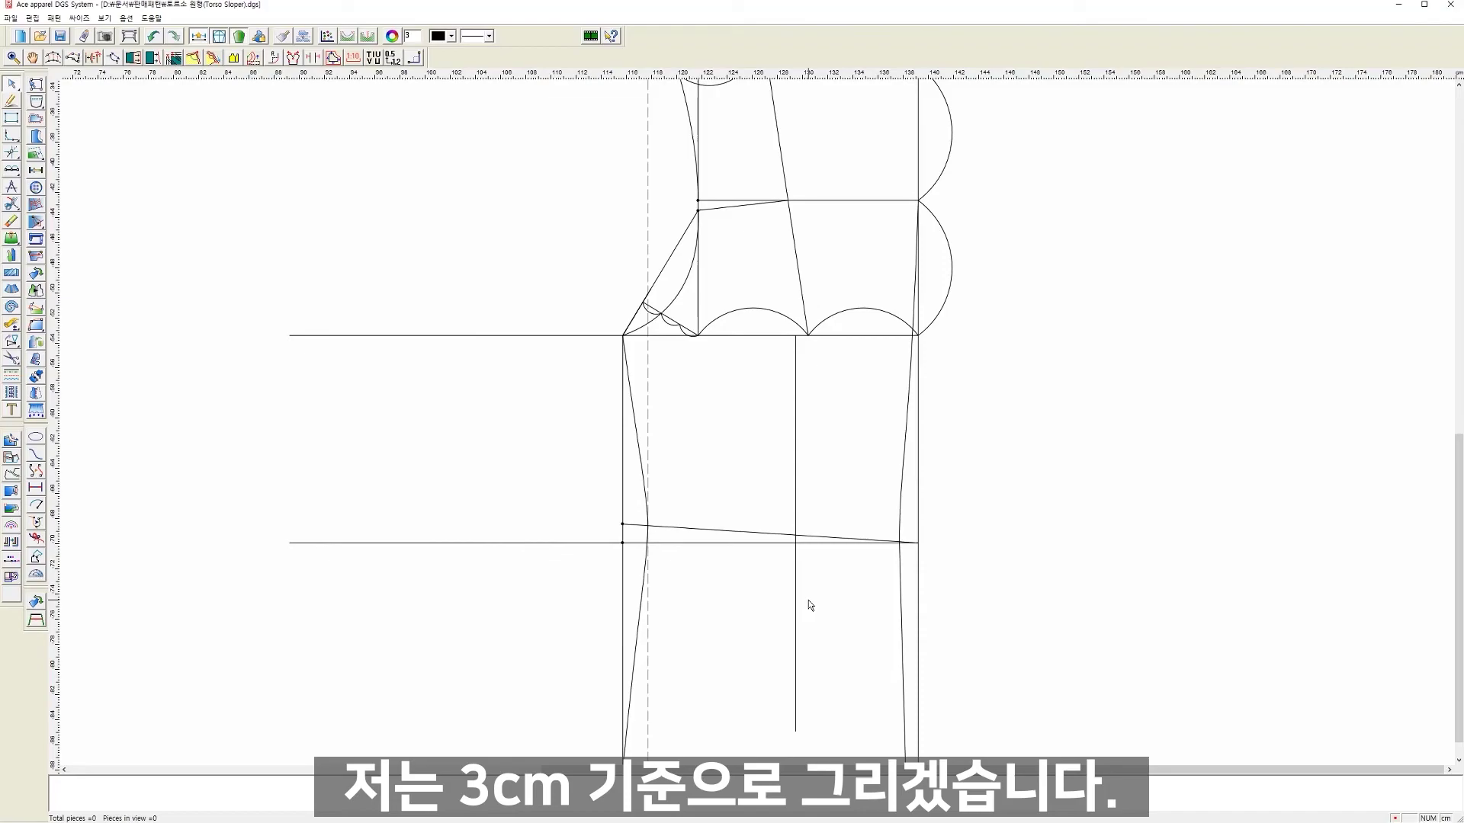
Step: Mark points 1.5 cm to each side of the waist and centre-line intersection
{"action": "right_click", "coordinate": [841, 585]}
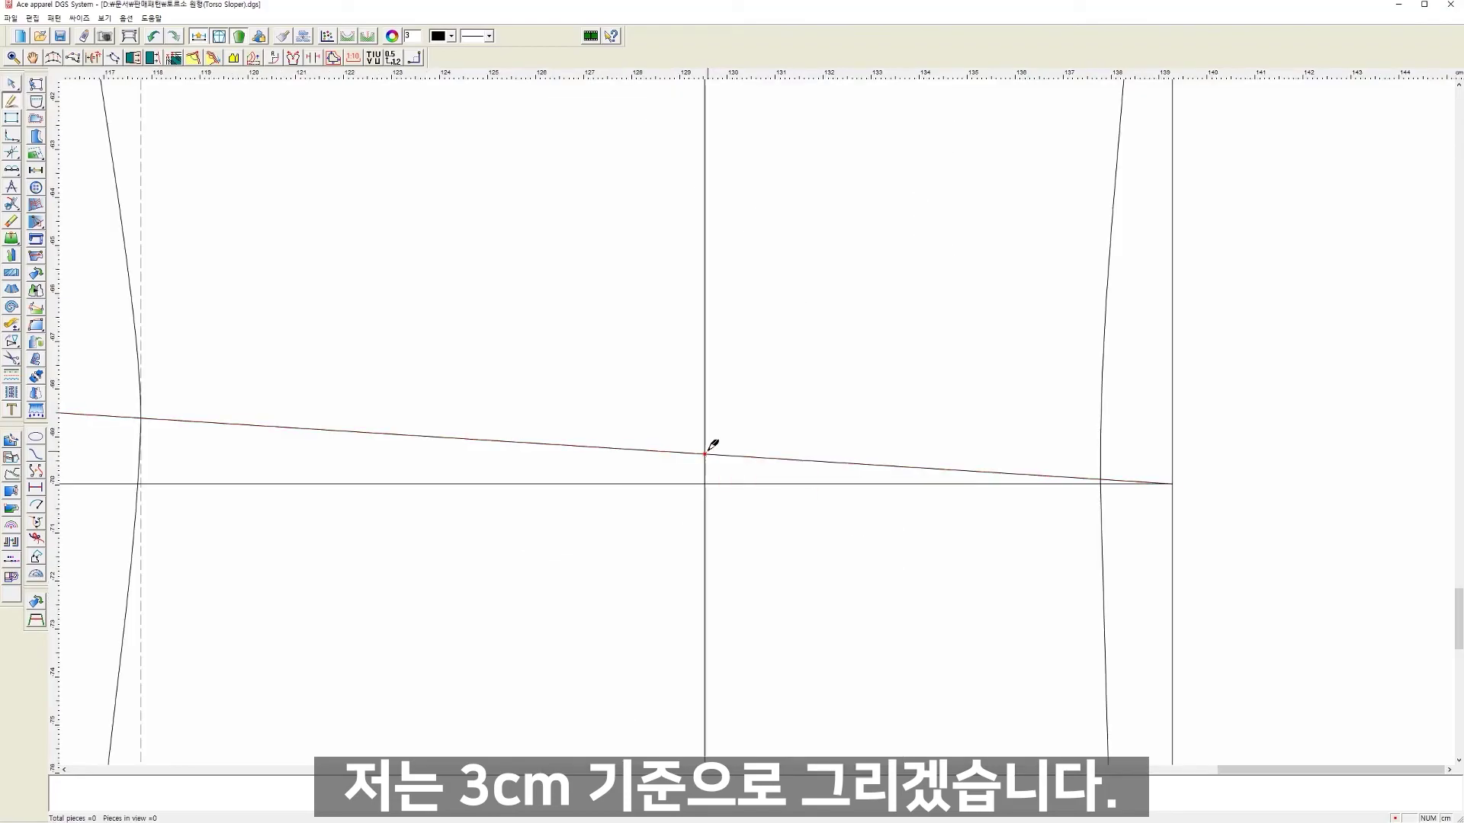
{"action": "left_click", "coordinate": [705, 454]}
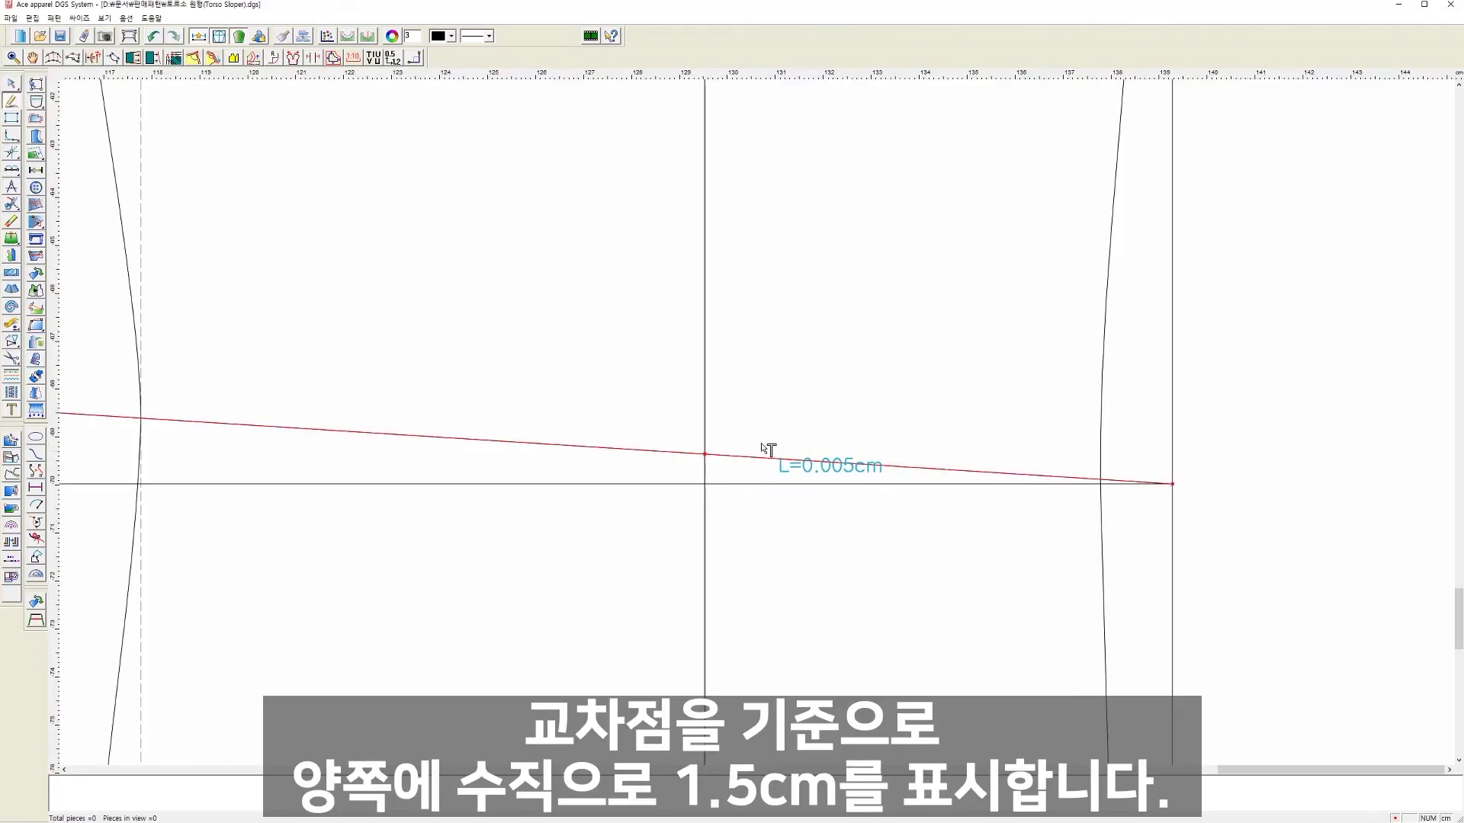
{"action": "scroll", "coordinate": [771, 452], "scroll_direction": "up", "scroll_amount": 2}
{"action": "type", "text": "1.5"}
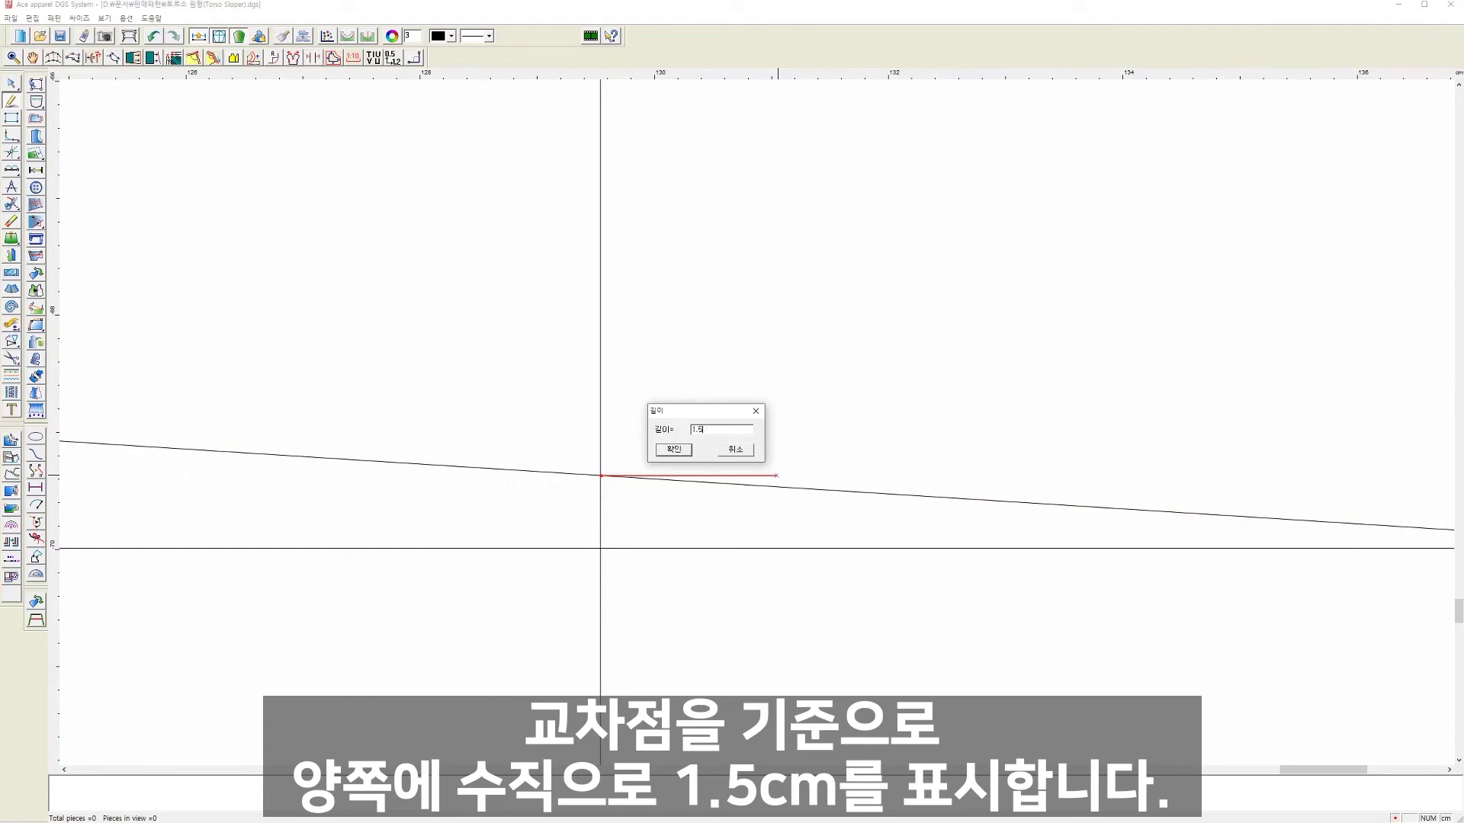
{"action": "key", "text": "Return"}
{"action": "left_click", "coordinate": [601, 476]}
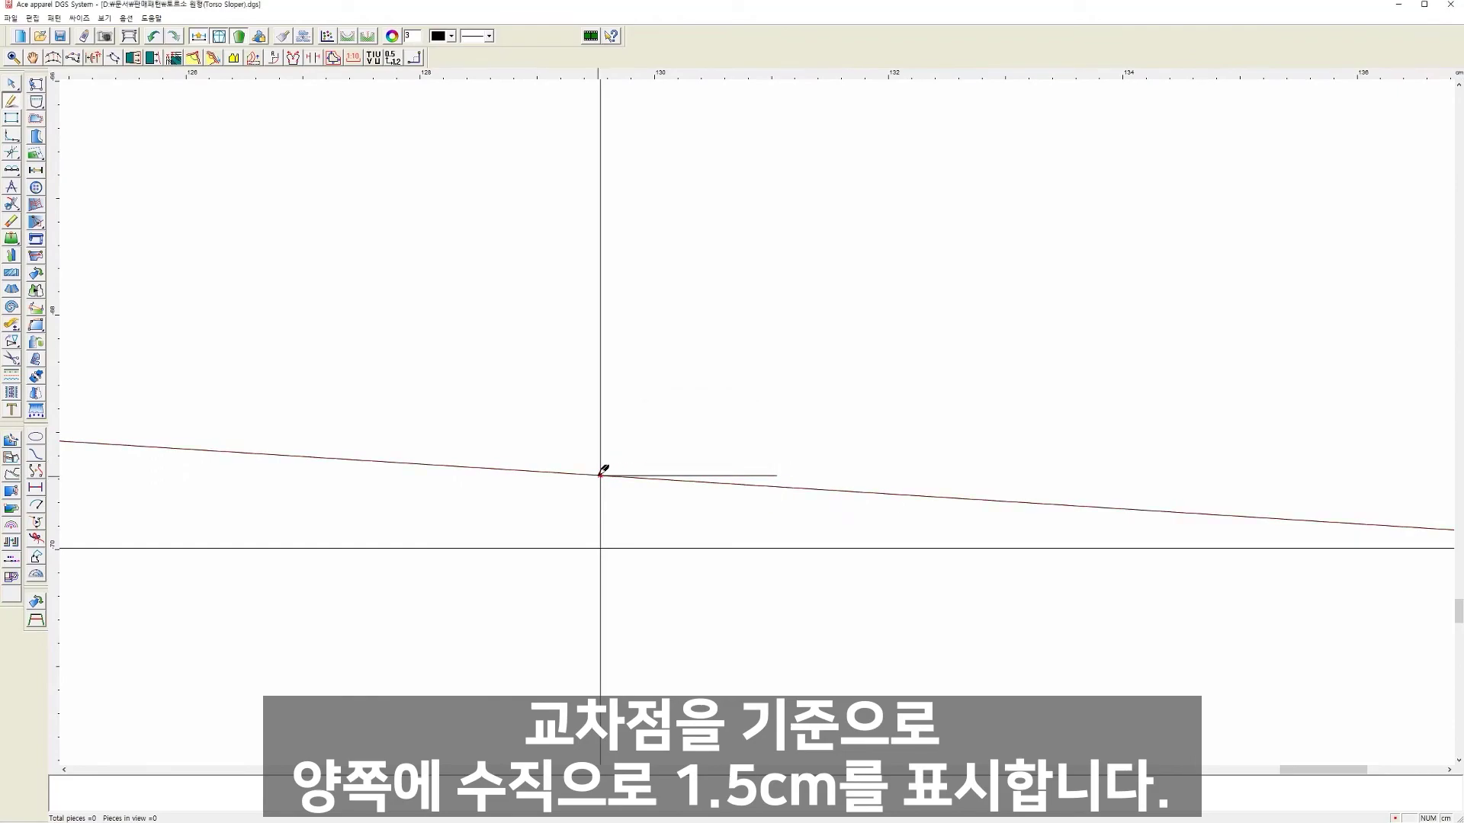
{"action": "left_click", "coordinate": [459, 505]}
{"action": "type", "text": "1.5"}
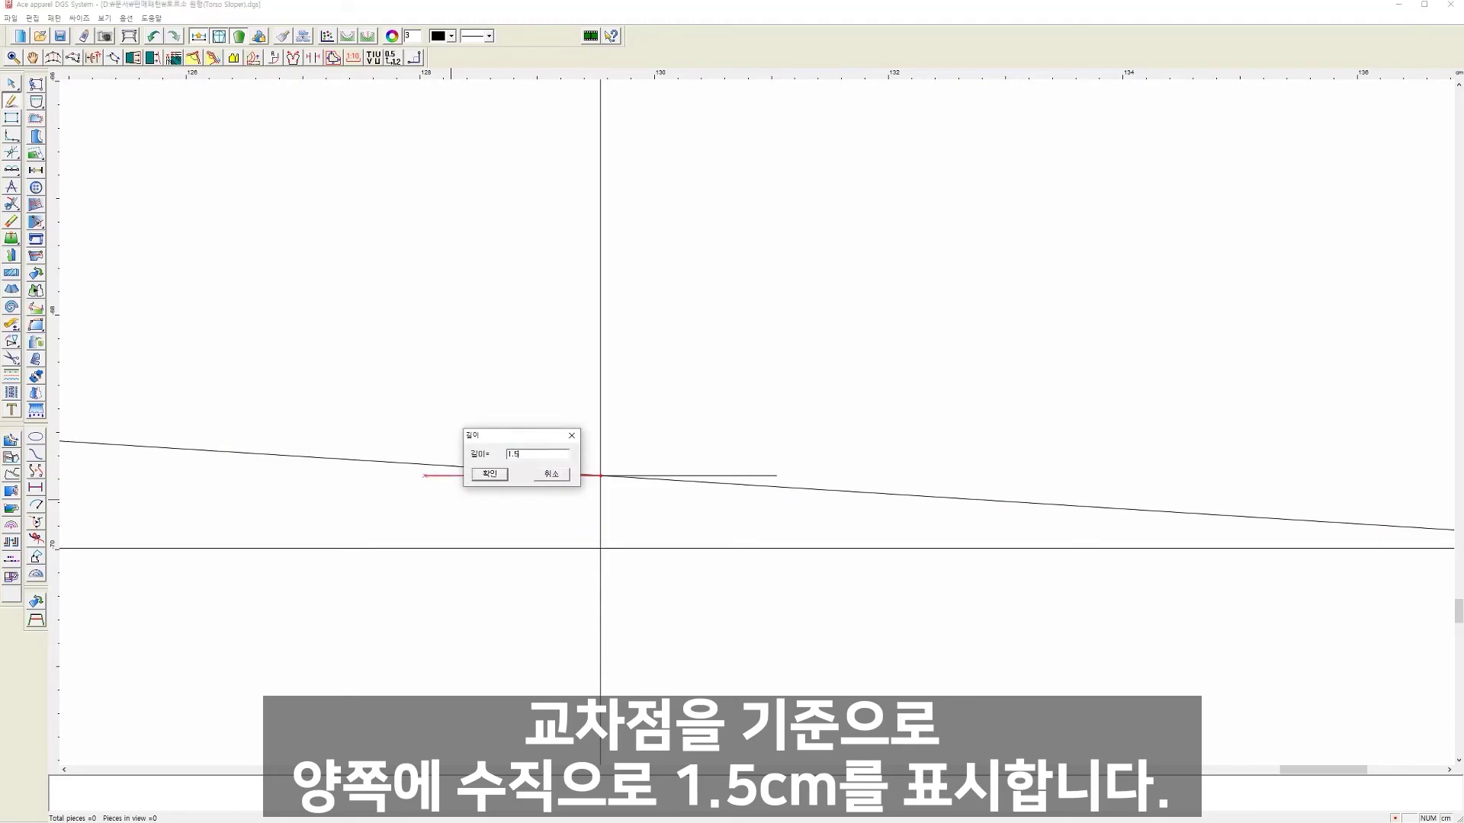
{"action": "left_click", "coordinate": [492, 475]}
Step: Draw the two upper dart legs from the dart top to the waist marks
{"action": "right_click", "coordinate": [717, 375]}
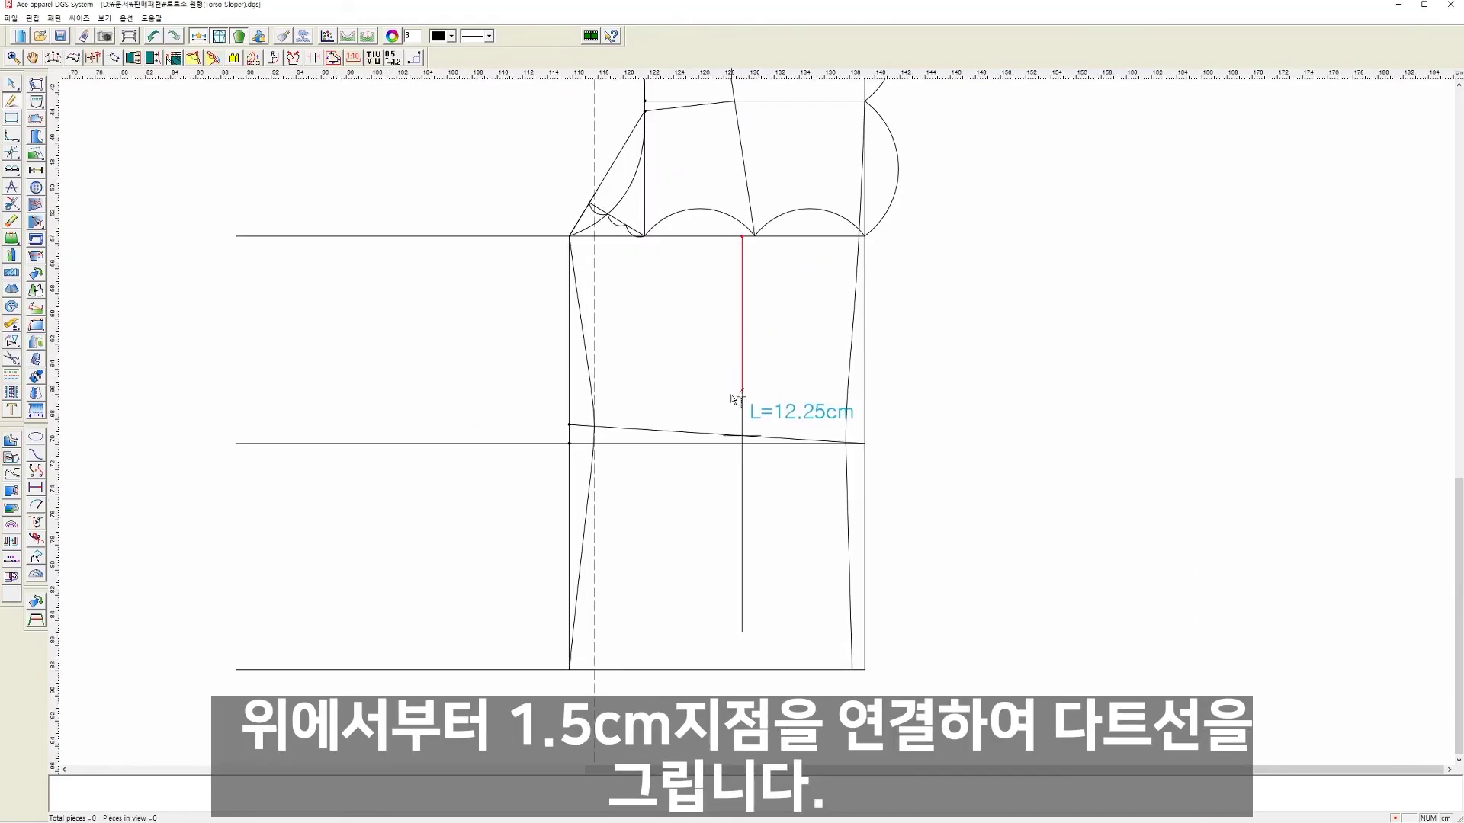
{"action": "scroll", "coordinate": [735, 415], "scroll_direction": "up", "scroll_amount": 2}
{"action": "scroll", "coordinate": [754, 427], "scroll_direction": "up", "scroll_amount": 2}
{"action": "scroll", "coordinate": [774, 412], "scroll_direction": "up", "scroll_amount": 1}
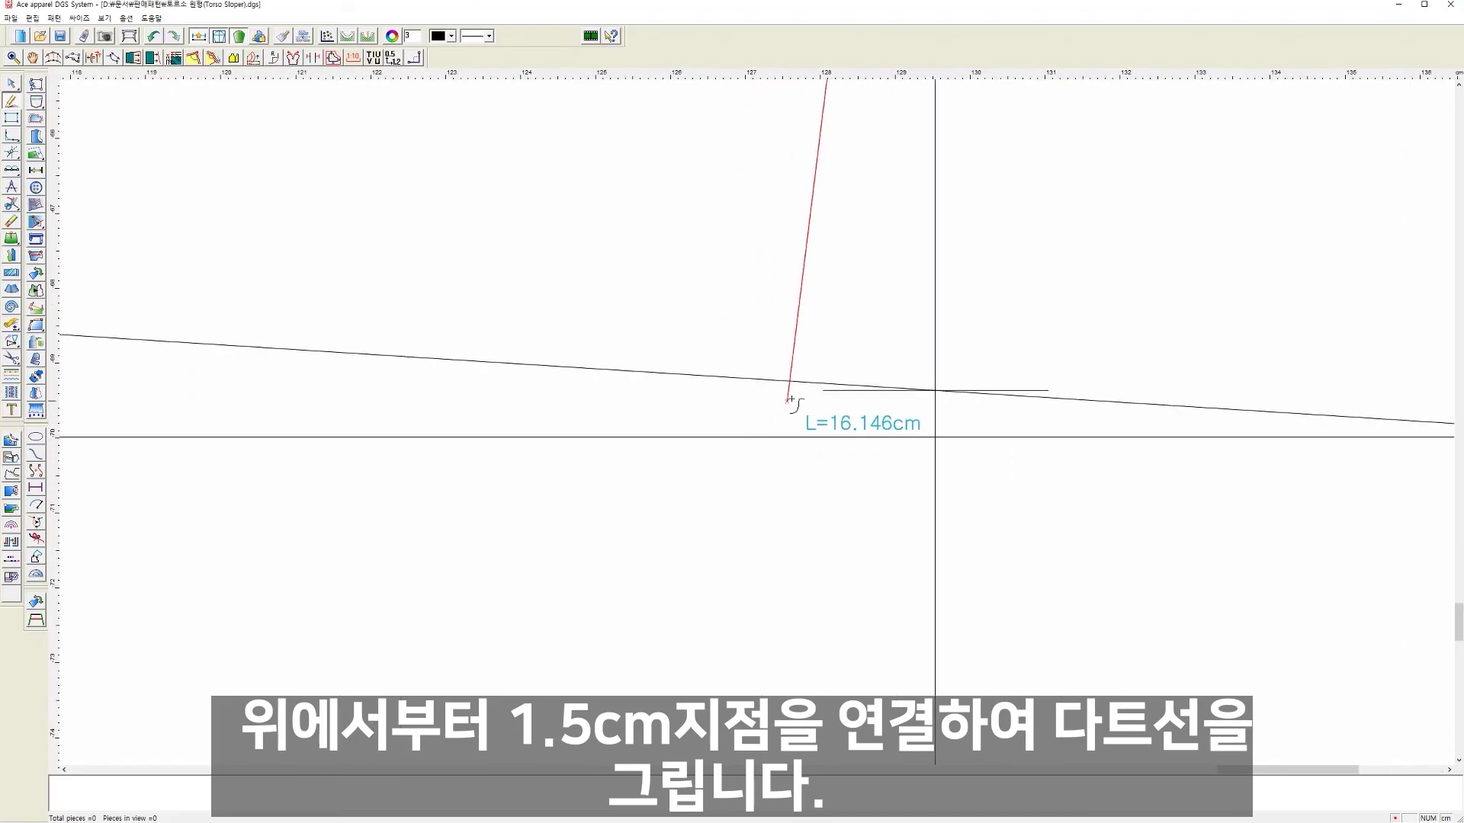
{"action": "left_click", "coordinate": [823, 389]}
{"action": "right_click", "coordinate": [838, 407]}
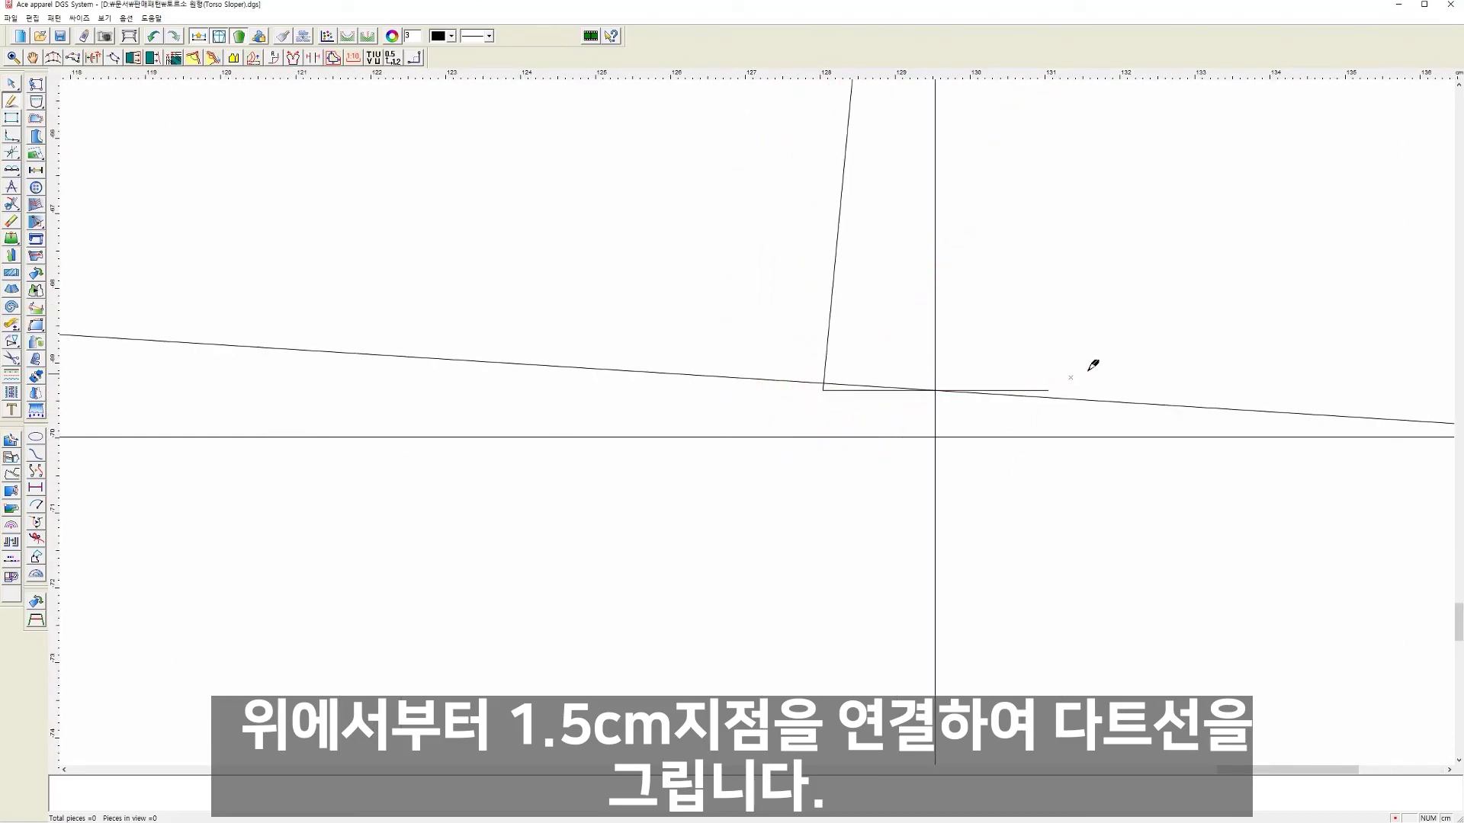
{"action": "left_click", "coordinate": [1049, 390]}
{"action": "scroll", "coordinate": [755, 416], "scroll_direction": "down", "scroll_amount": 3}
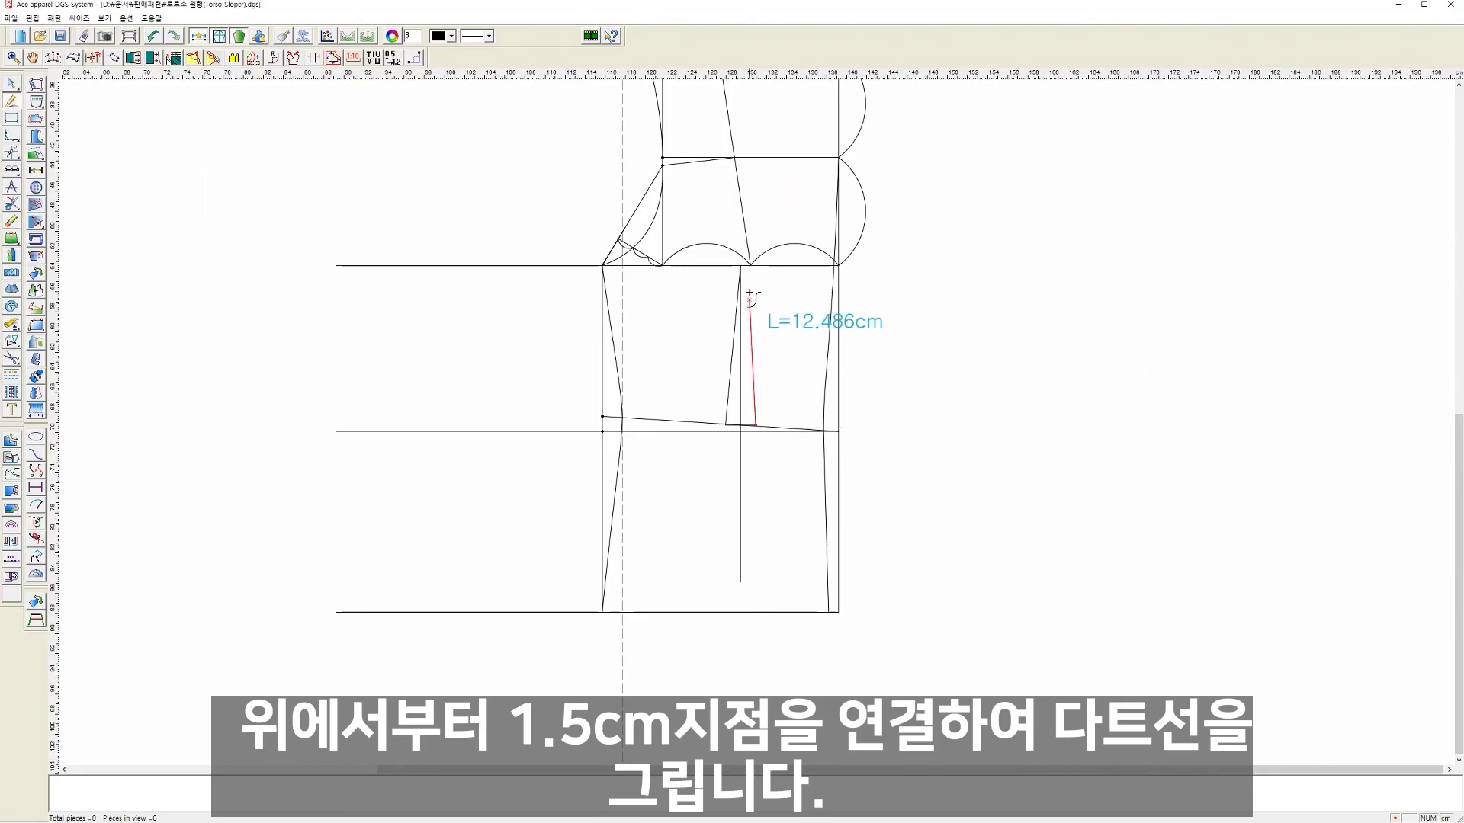
{"action": "left_click", "coordinate": [740, 267]}
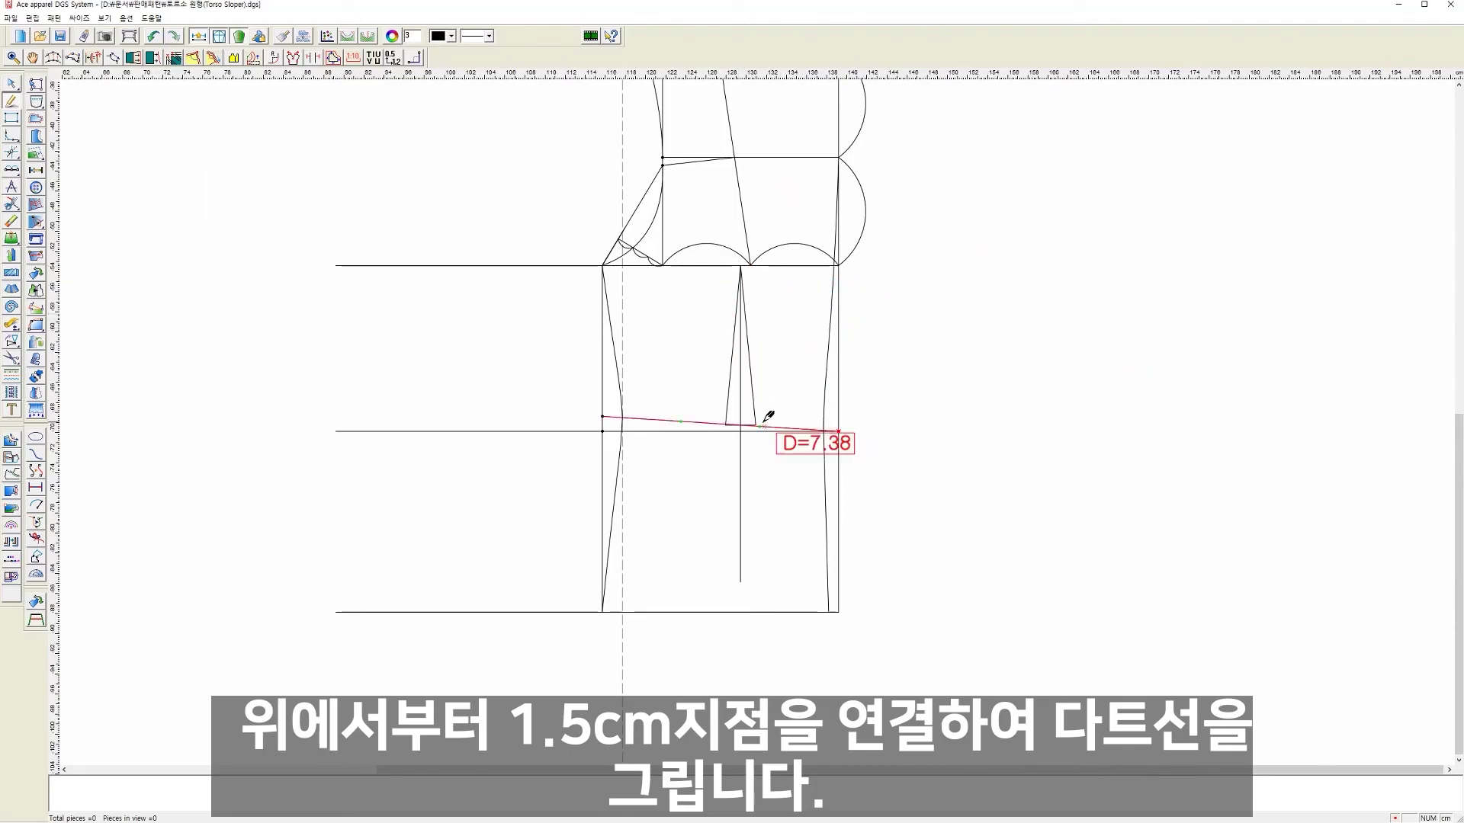
Step: Draw the two lower dart legs from the waist marks to the dart's bottom point
{"action": "scroll", "coordinate": [761, 418], "scroll_direction": "up", "scroll_amount": 3}
{"action": "left_click", "coordinate": [738, 416]}
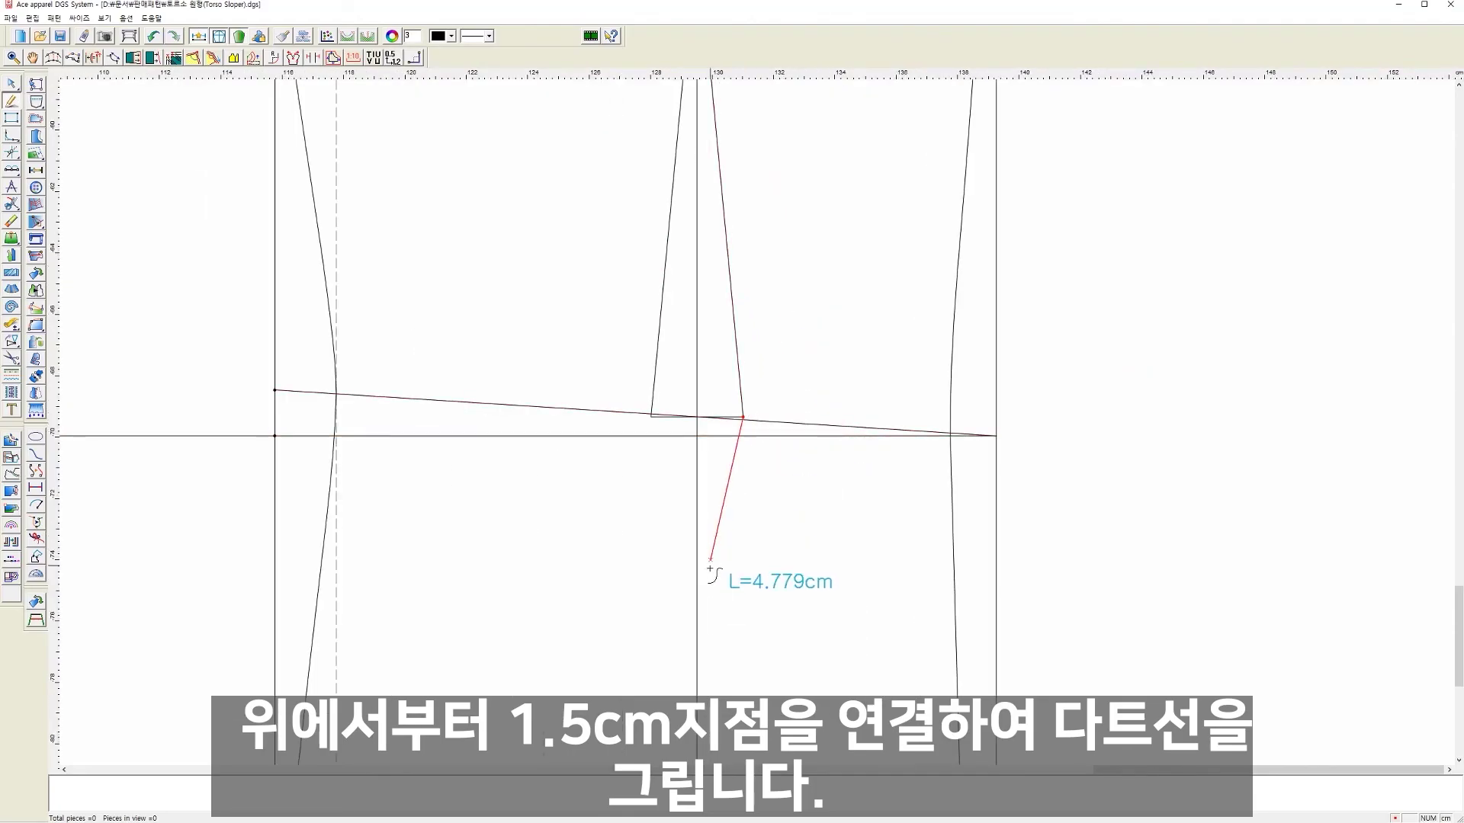
{"action": "scroll", "coordinate": [777, 431], "scroll_direction": "down", "scroll_amount": 2}
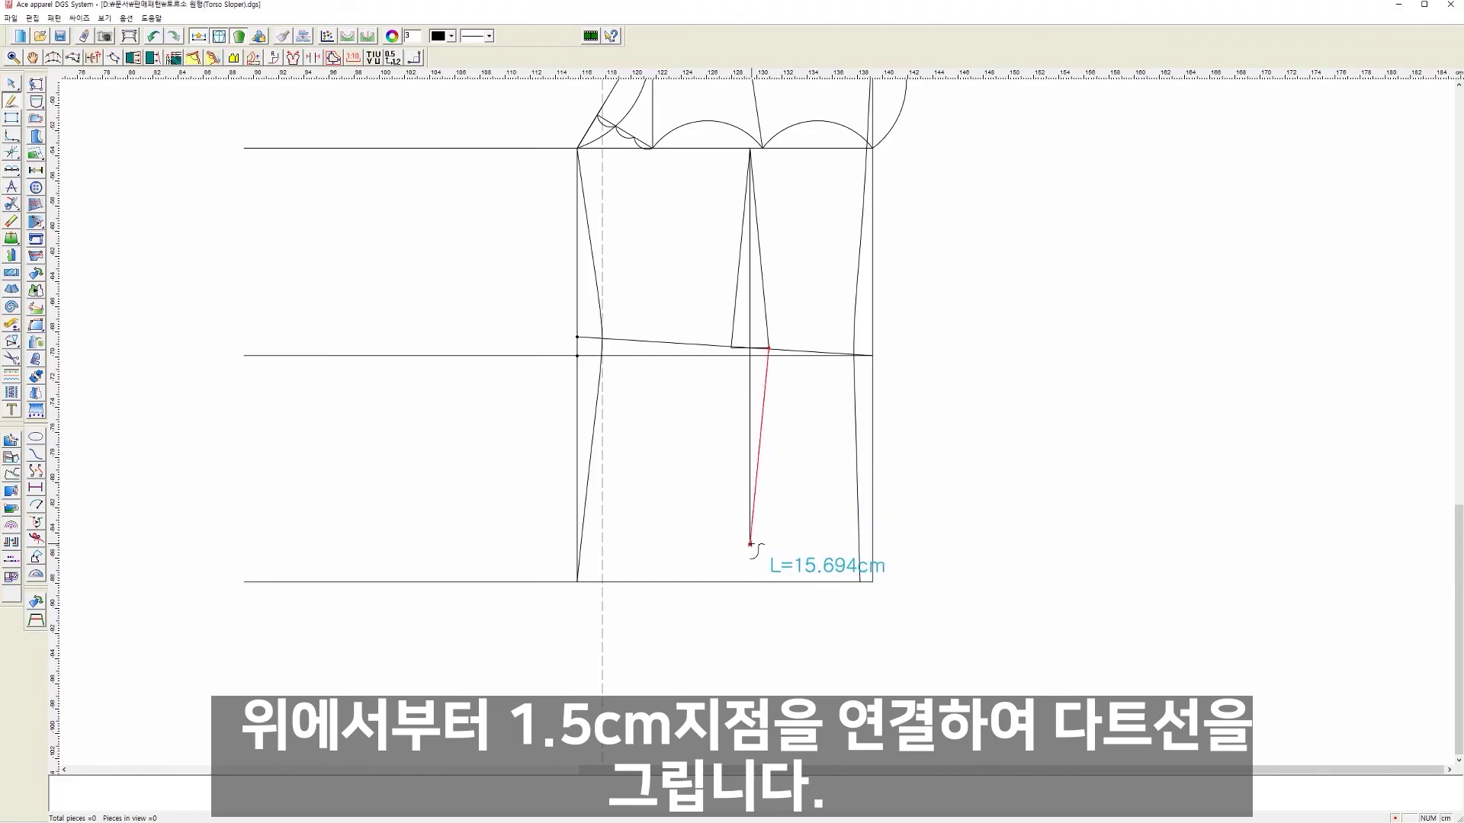
{"action": "left_click", "coordinate": [749, 544]}
{"action": "right_click", "coordinate": [785, 496]}
{"action": "left_click", "coordinate": [749, 544]}
{"action": "scroll", "coordinate": [759, 381], "scroll_direction": "up", "scroll_amount": 3}
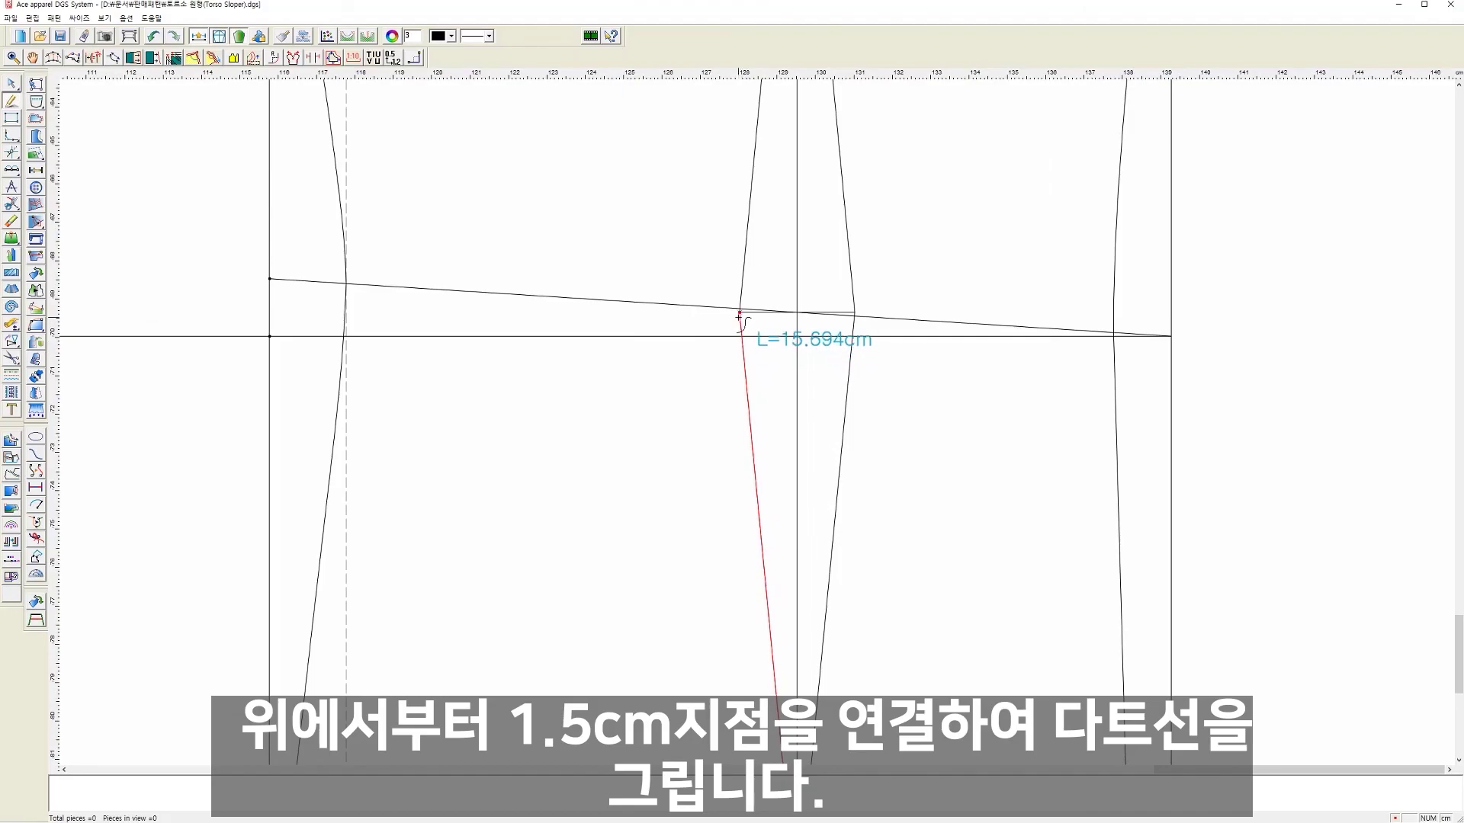
{"action": "left_click", "coordinate": [739, 316]}
{"action": "right_click", "coordinate": [653, 496]}
{"action": "scroll", "coordinate": [653, 497], "scroll_direction": "down", "scroll_amount": 3}
Step: Erase the leftover slanted waist line
{"action": "right_click", "coordinate": [852, 427]}
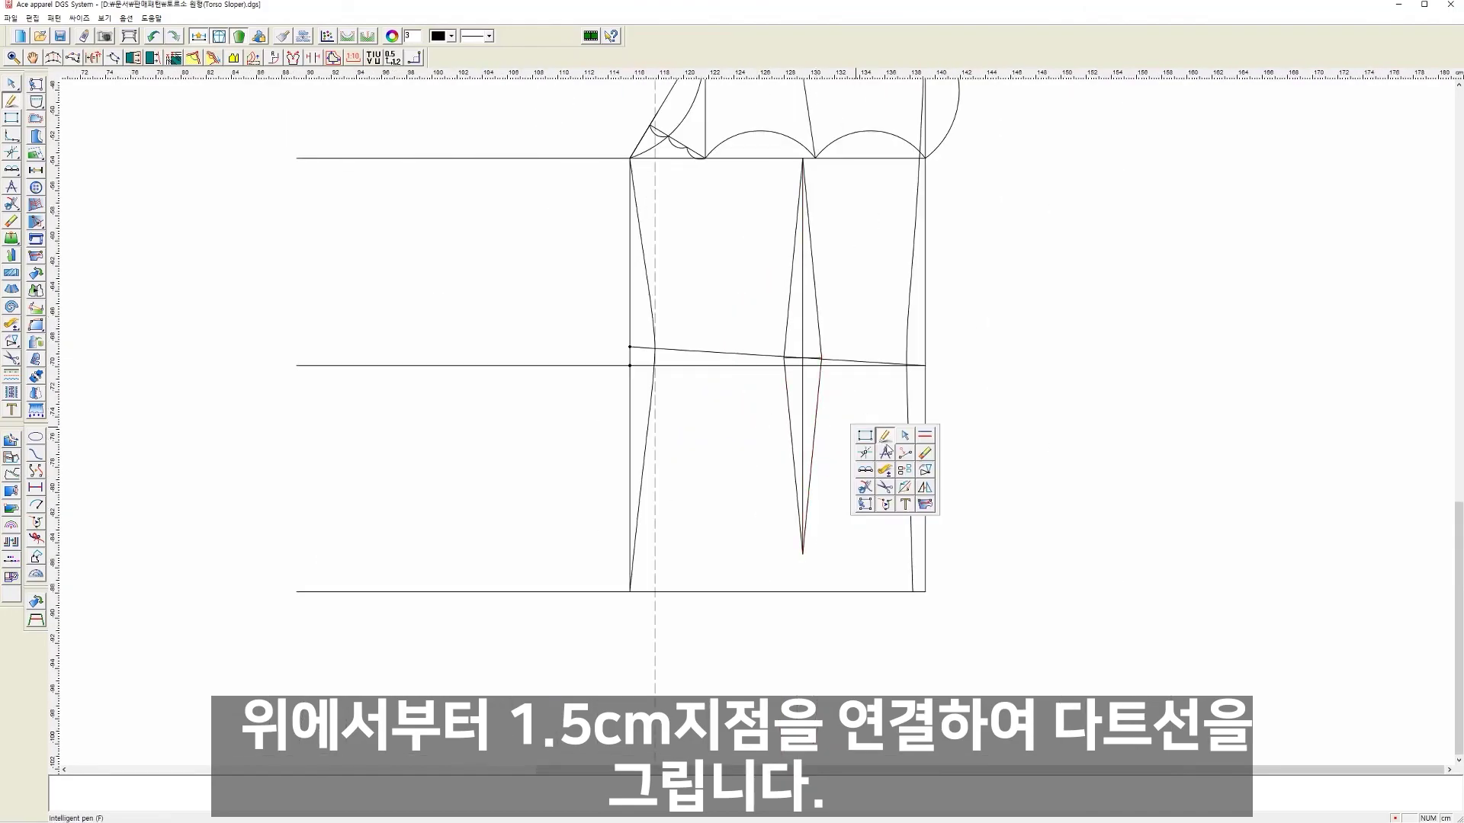
{"action": "left_click", "coordinate": [924, 455]}
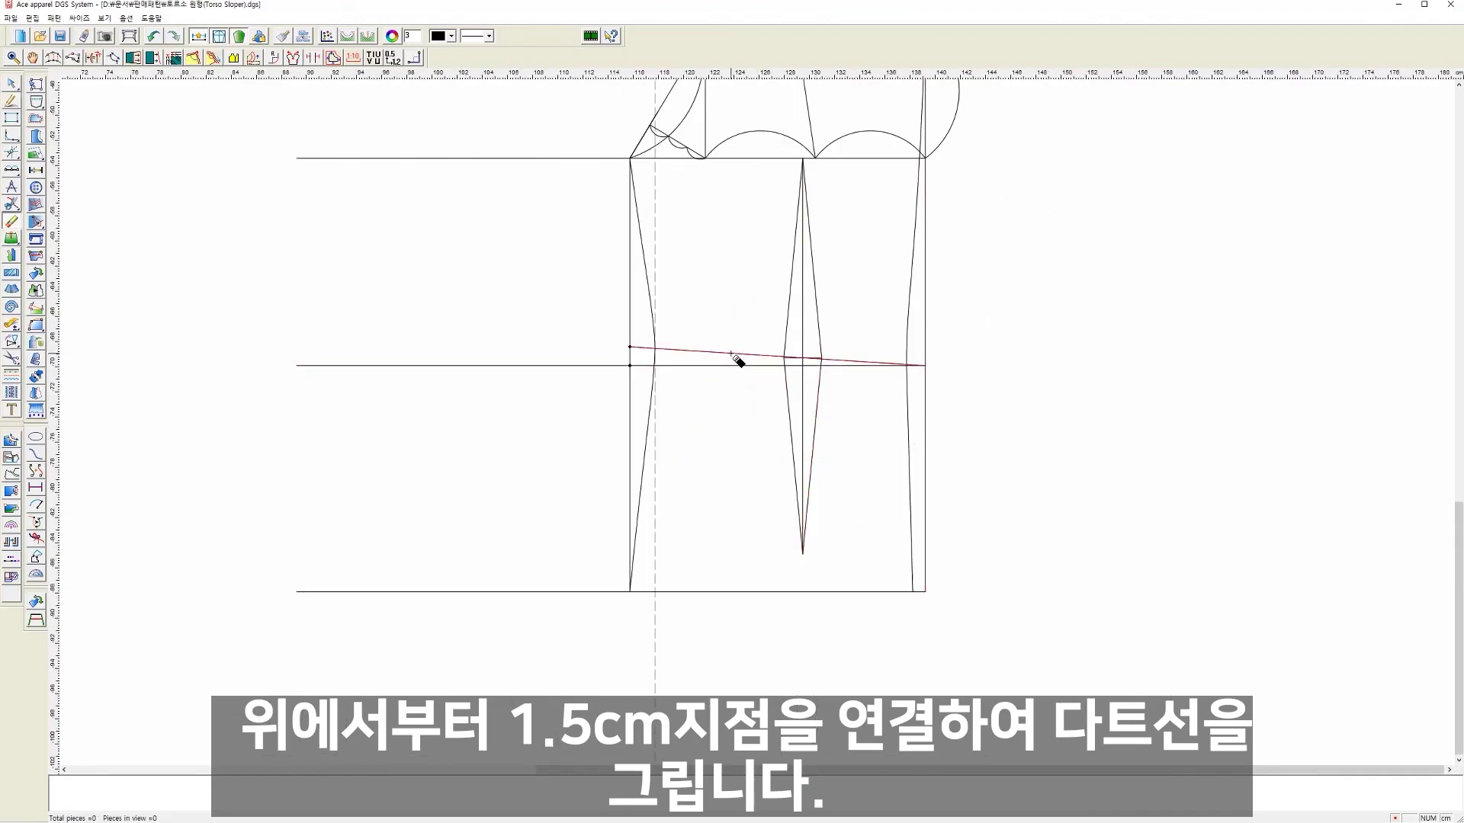
{"action": "right_click", "coordinate": [1006, 372]}
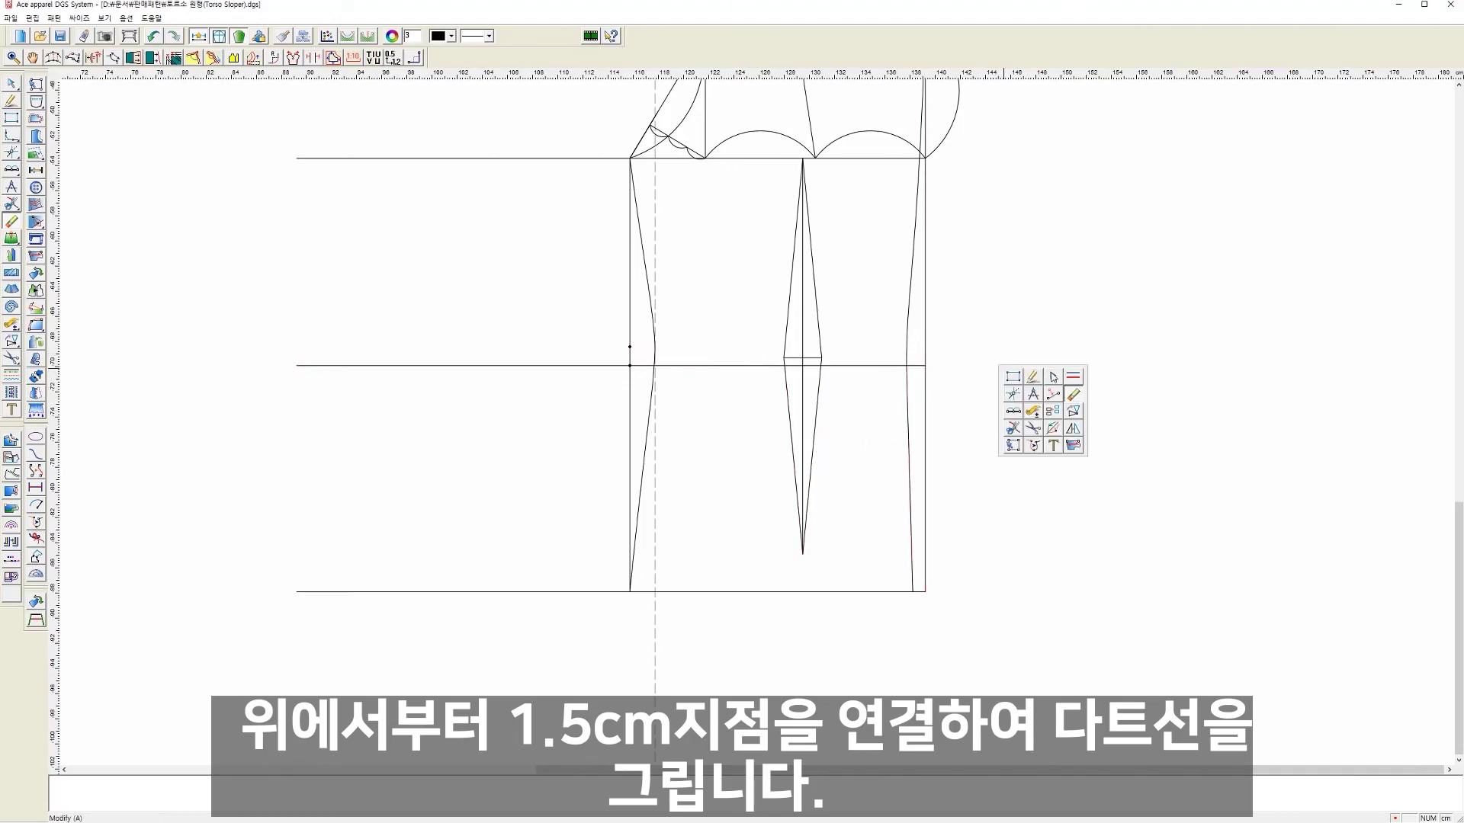
{"action": "scroll", "coordinate": [754, 424], "scroll_direction": "down", "scroll_amount": 3}
{"action": "scroll", "coordinate": [758, 414], "scroll_direction": "up", "scroll_amount": 1}
{"action": "scroll", "coordinate": [757, 427], "scroll_direction": "up", "scroll_amount": 1}
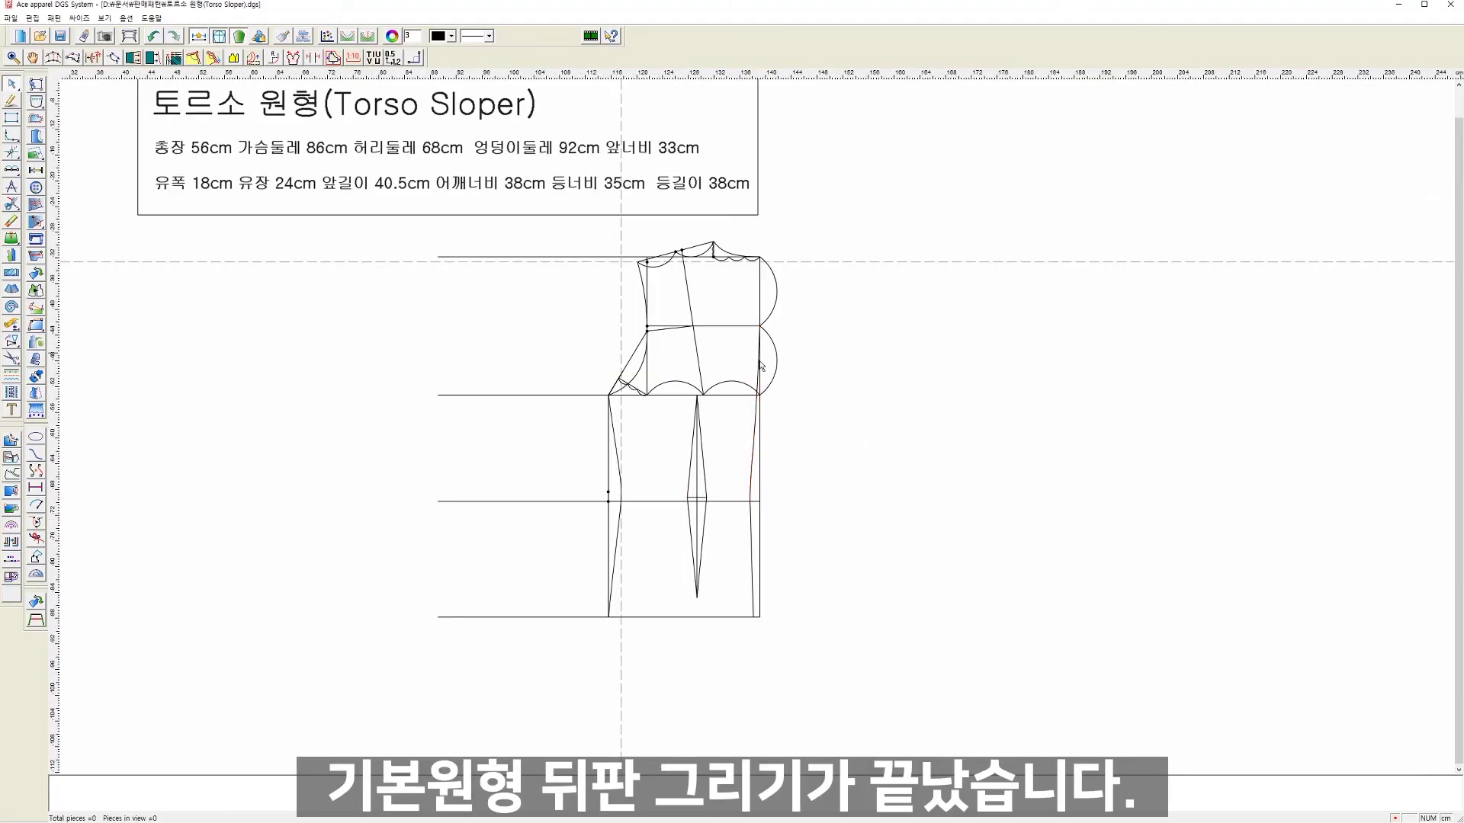